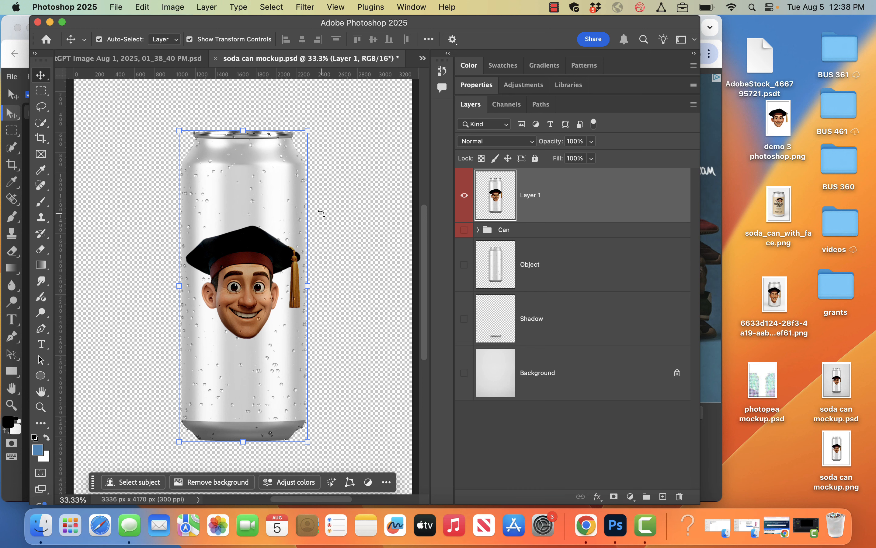
# - Put Photoshop aside, switch to the Canva design "photoshop mockup" and examine the image editing options of its soda can mockup
pyautogui.click(50, 22)
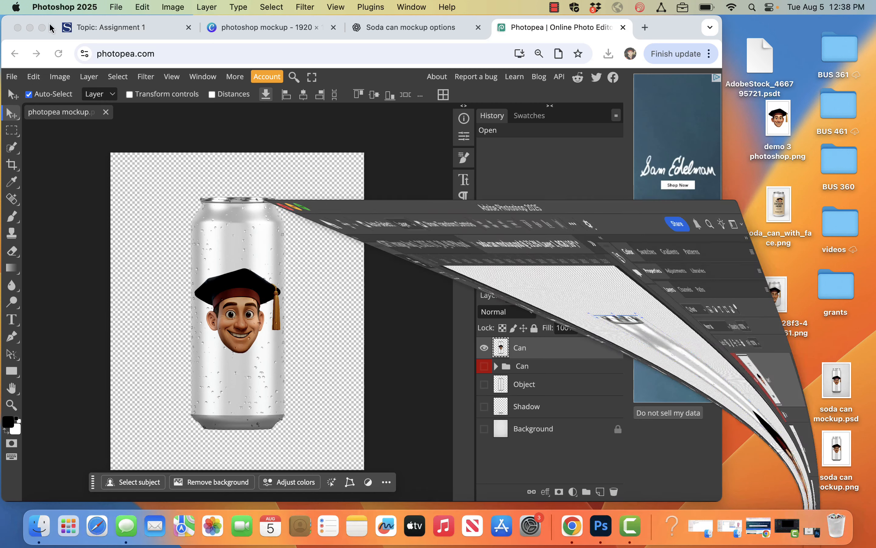
pyautogui.click(284, 28)
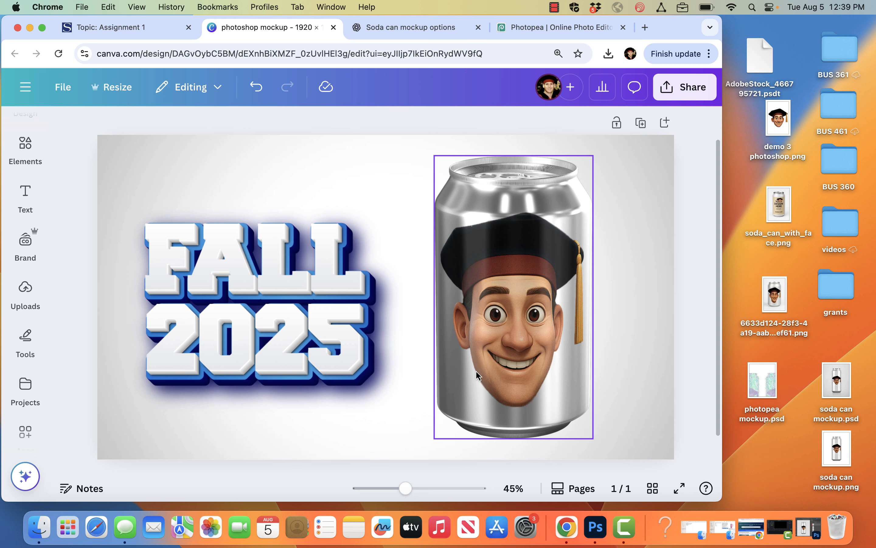
pyautogui.click(521, 363)
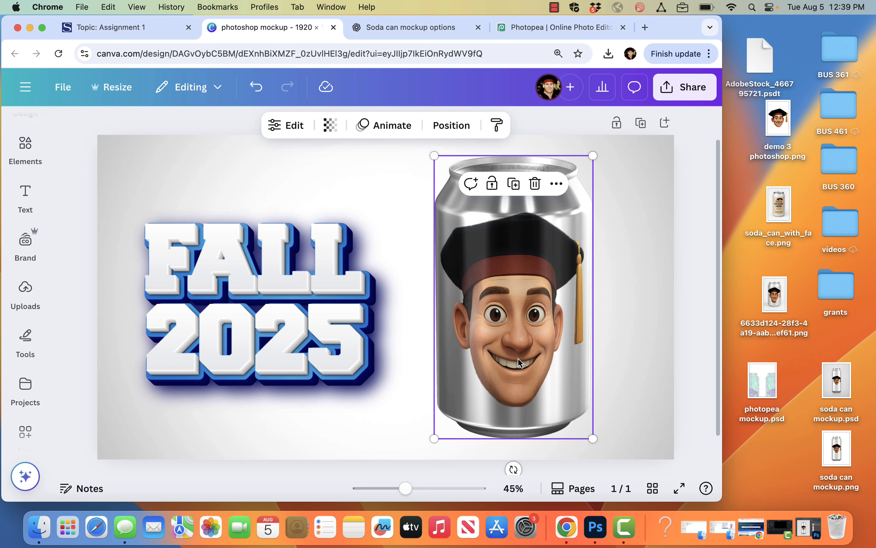
pyautogui.doubleClick(521, 363)
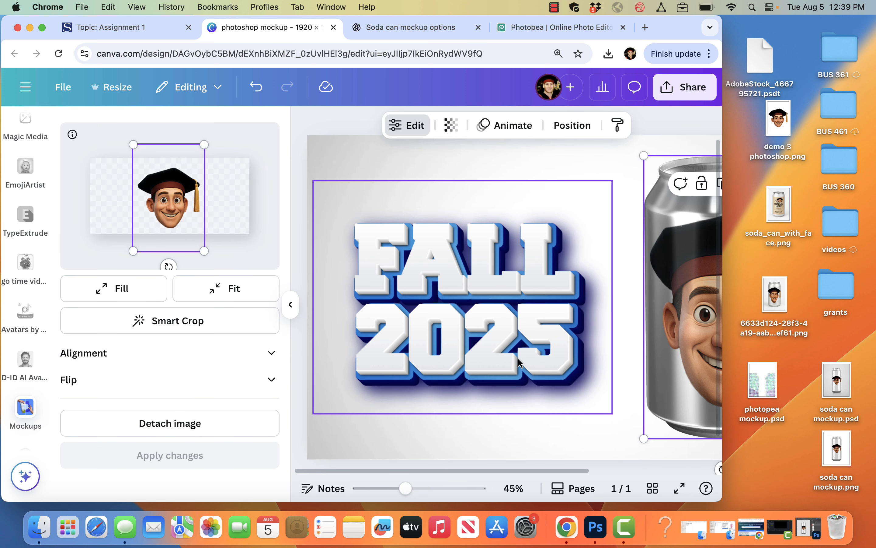
pyautogui.click(365, 184)
pyautogui.click(705, 180)
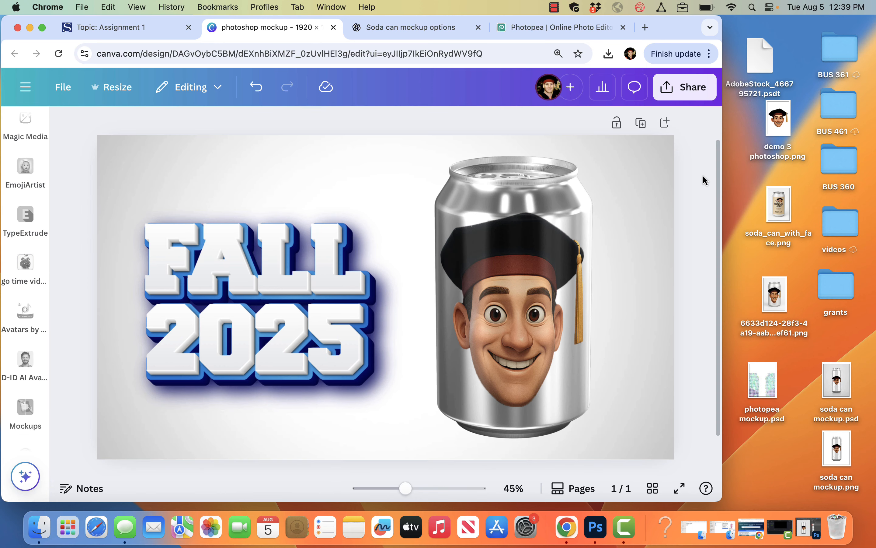
# - Switch to the ChatGPT conversation on soda can mockups and review its prompts and generated can images from the beginning
pyautogui.click(390, 35)
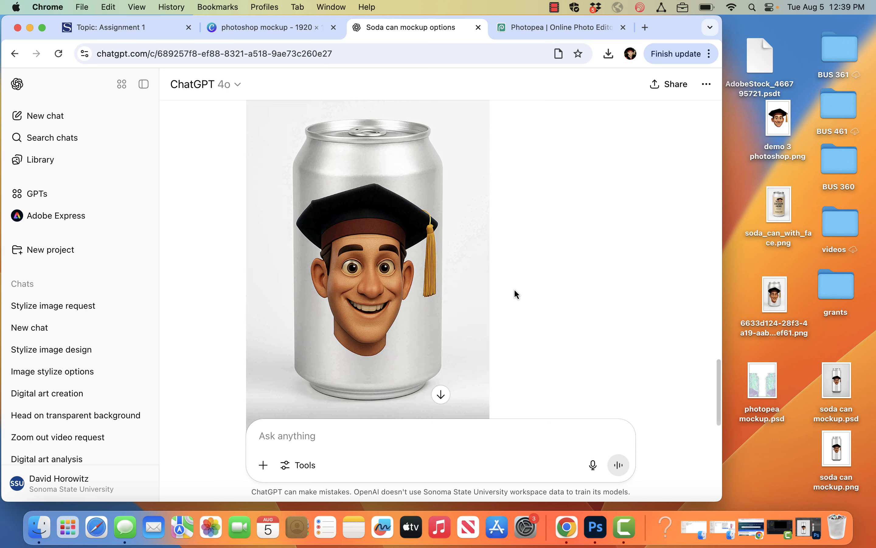
pyautogui.scroll(10, 515, 291)
pyautogui.scroll(8, 516, 293)
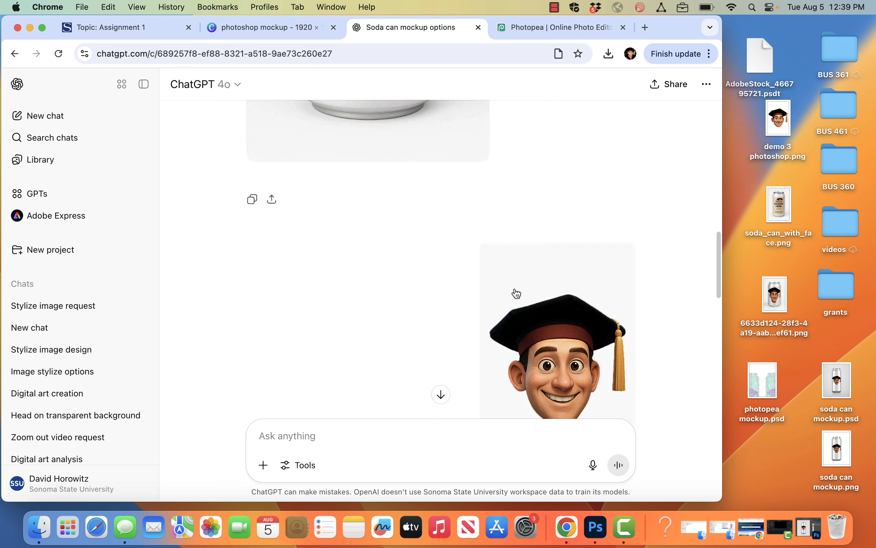
pyautogui.scroll(8, 517, 293)
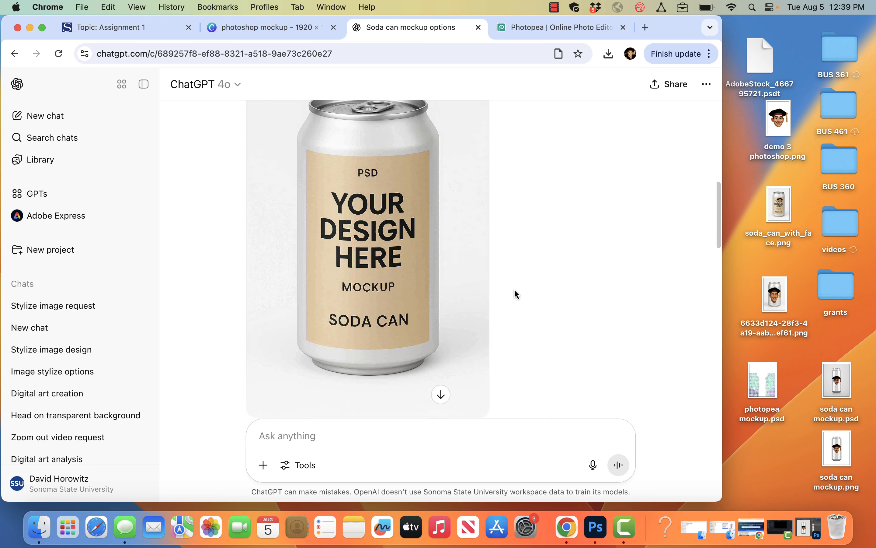
pyautogui.scroll(10, 515, 291)
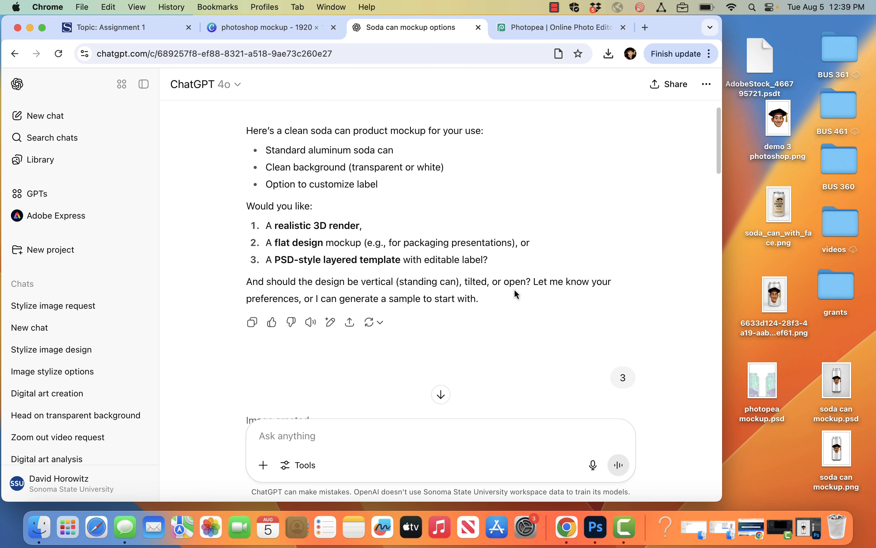
pyautogui.scroll(2, 520, 302)
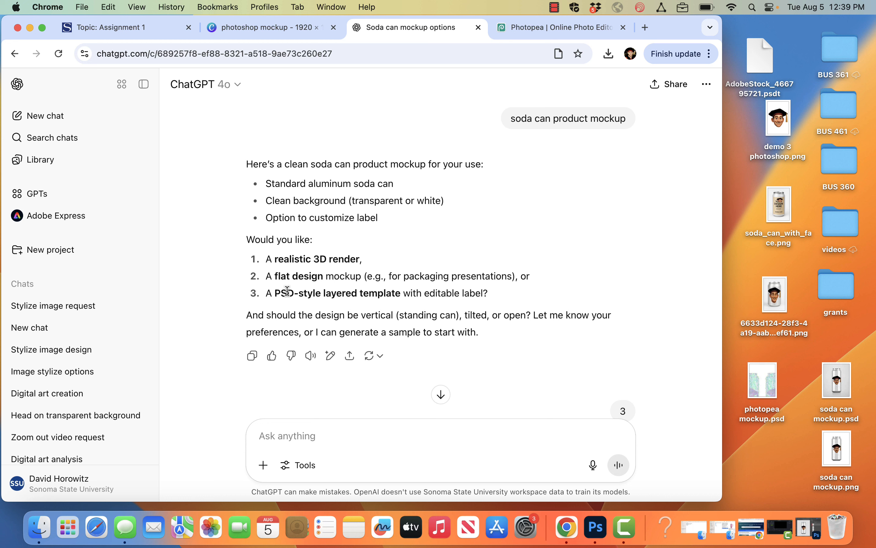
pyautogui.scroll(-1, 371, 311)
pyautogui.scroll(-5, 371, 312)
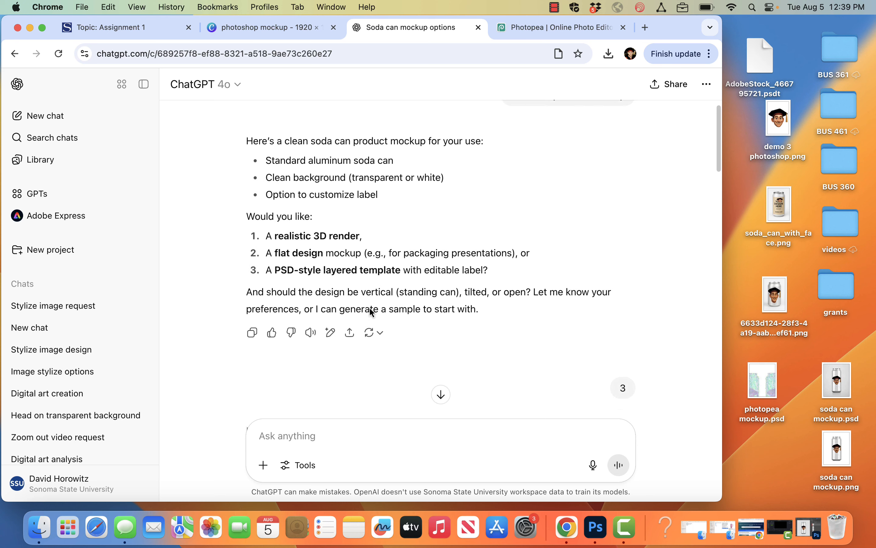
pyautogui.scroll(-4, 371, 310)
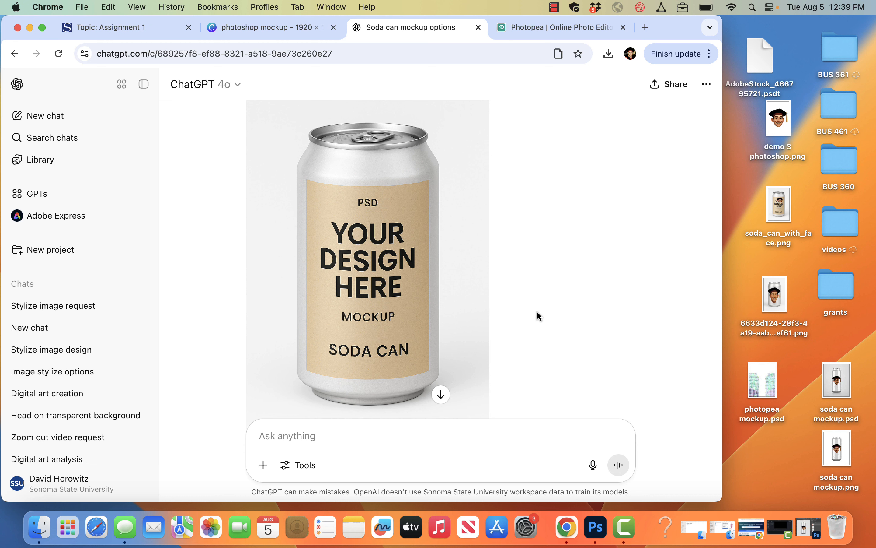
pyautogui.scroll(-10, 537, 312)
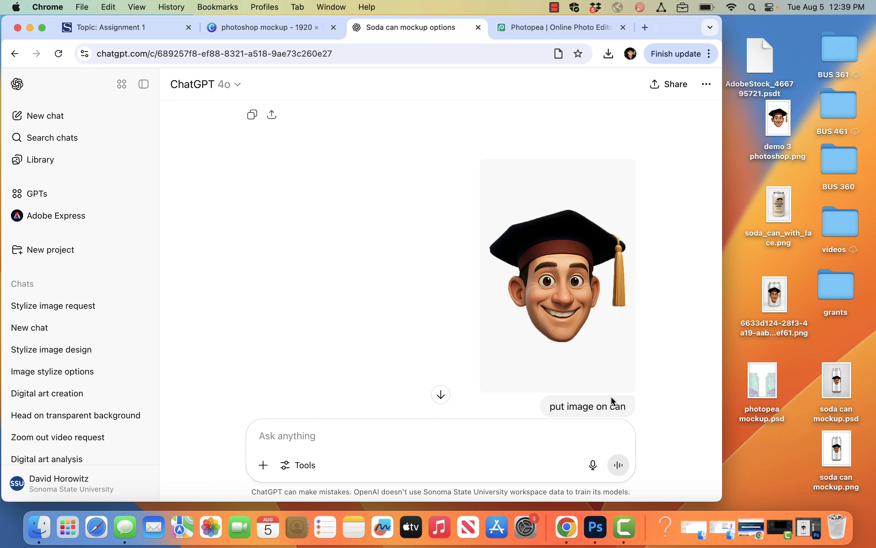
pyautogui.scroll(-3, 611, 396)
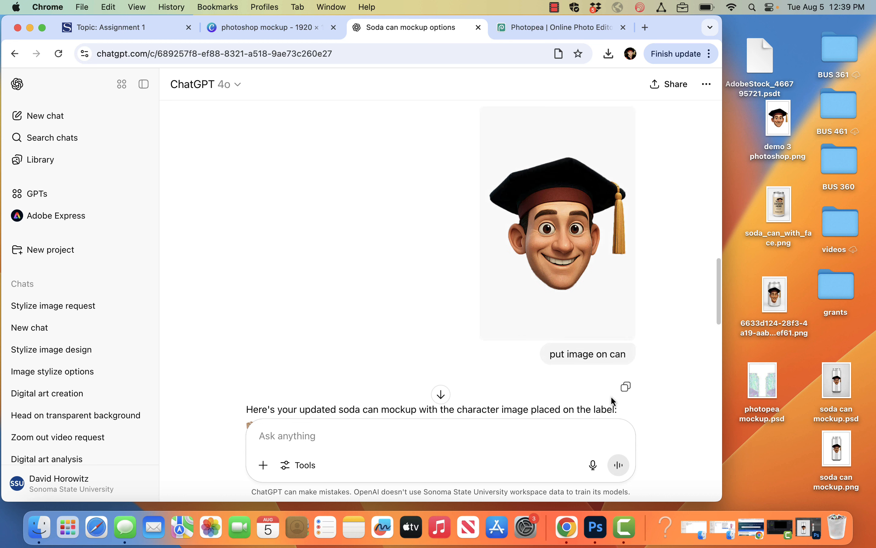
# - View soda_can_with_face.png from the desktop and compare it with the final can image in the ChatGPT conversation
pyautogui.doubleClick(779, 209)
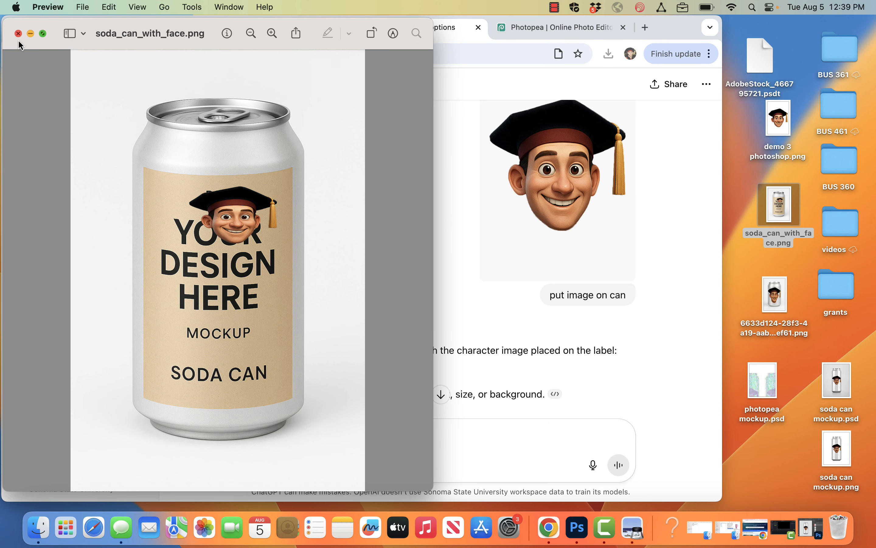
pyautogui.click(17, 33)
pyautogui.scroll(-5, 363, 299)
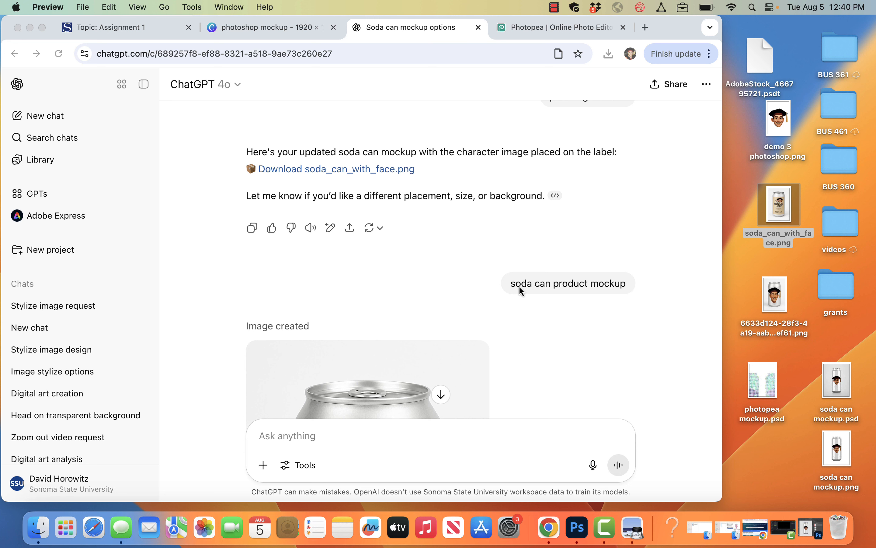
pyautogui.scroll(-8, 572, 339)
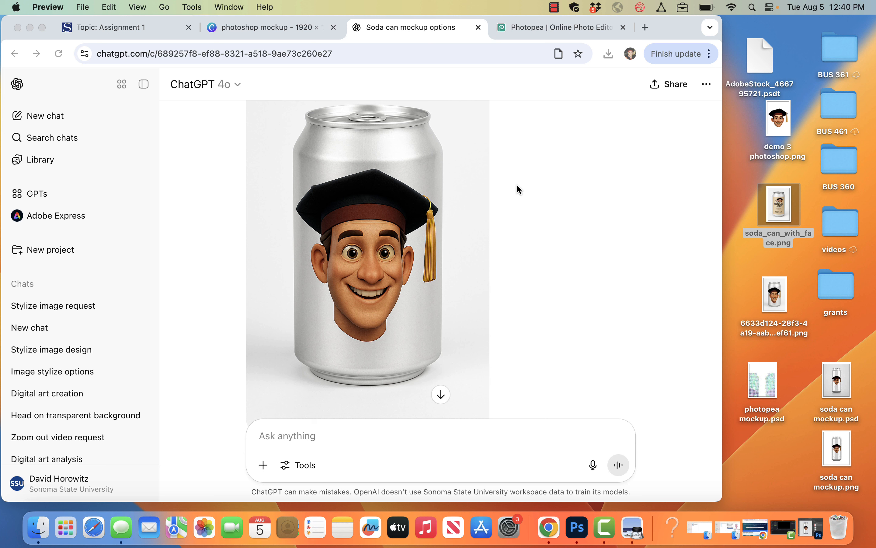
# - Switch to Canva and create a new custom-size design of 1920 × 1080 px
pyautogui.click(284, 30)
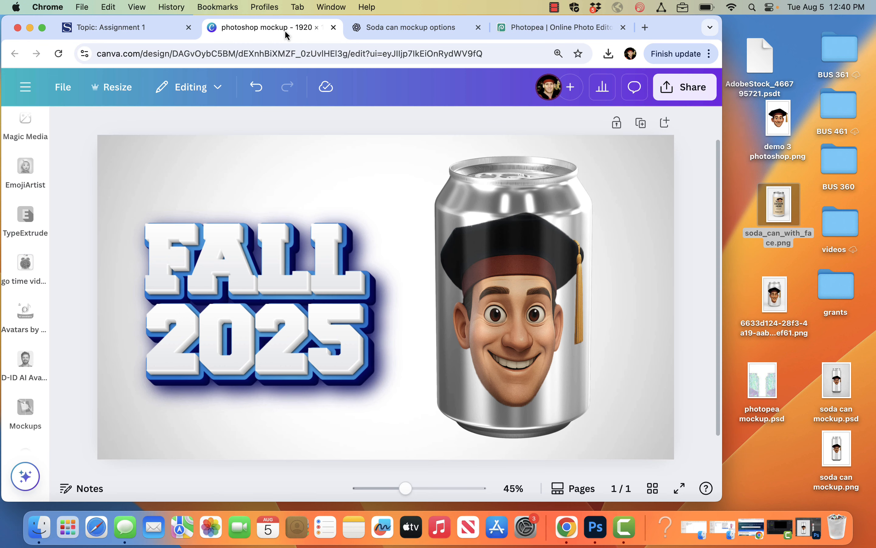
pyautogui.click(59, 95)
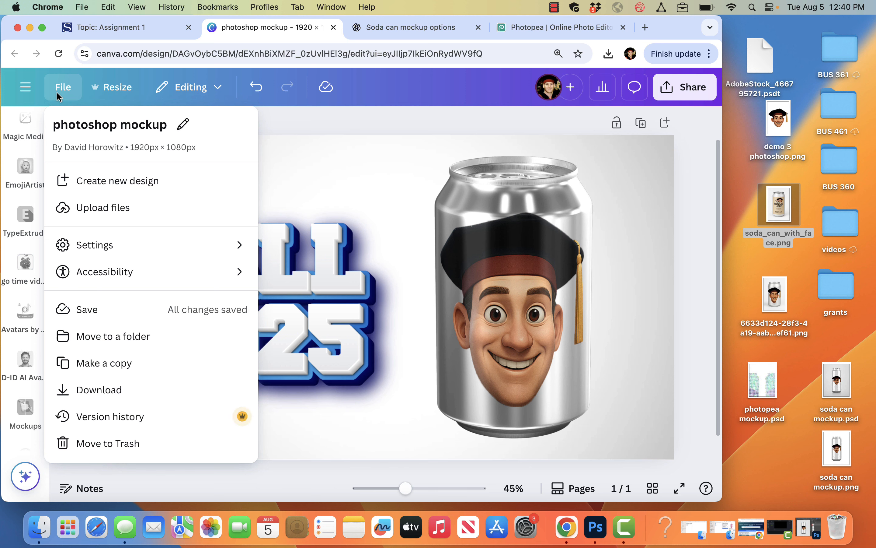
pyautogui.click(68, 177)
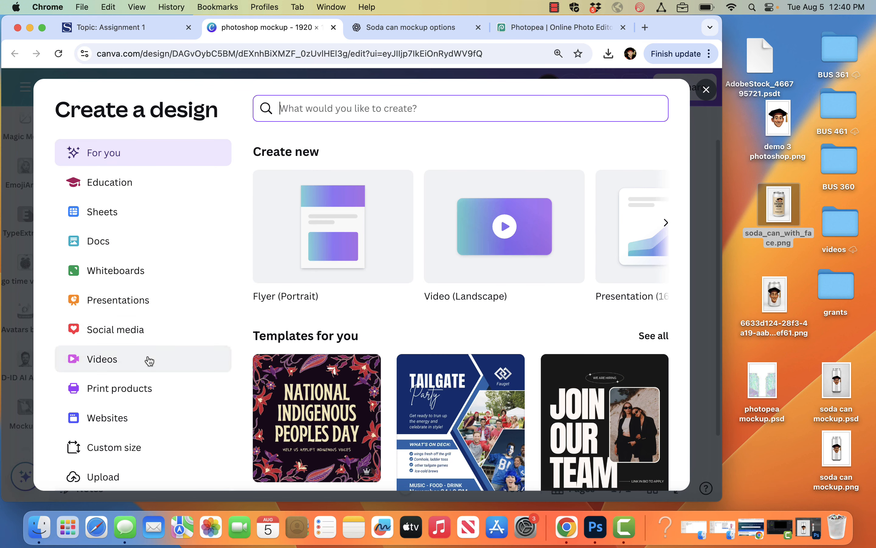
pyautogui.click(108, 447)
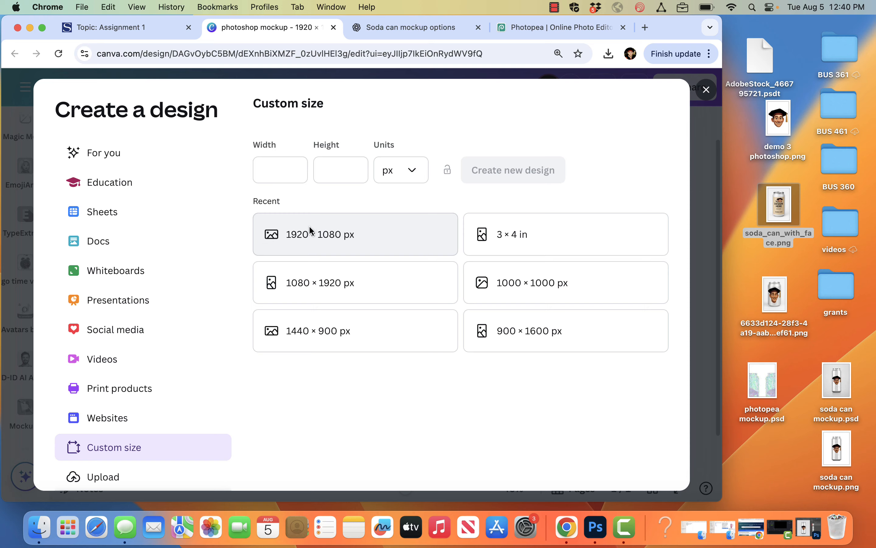
pyautogui.click(310, 227)
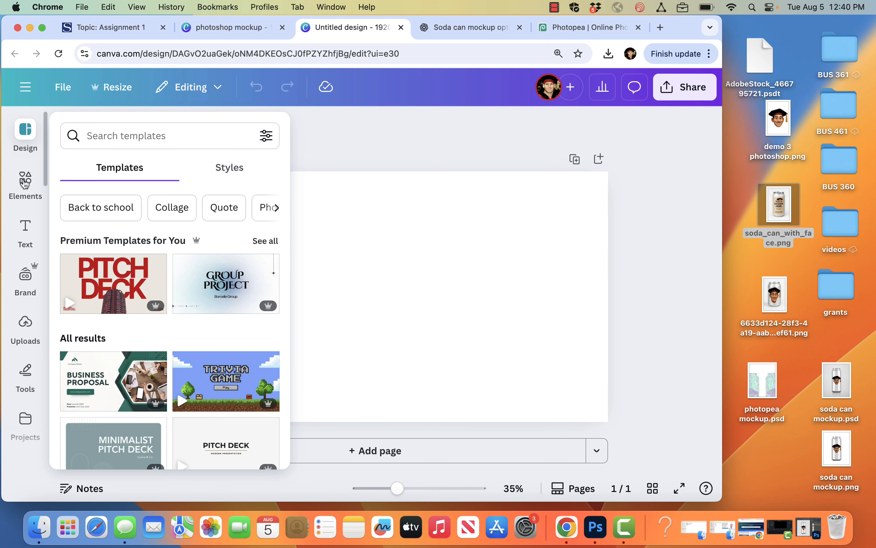
# - Search the mockup elements for "can"
pyautogui.click(25, 183)
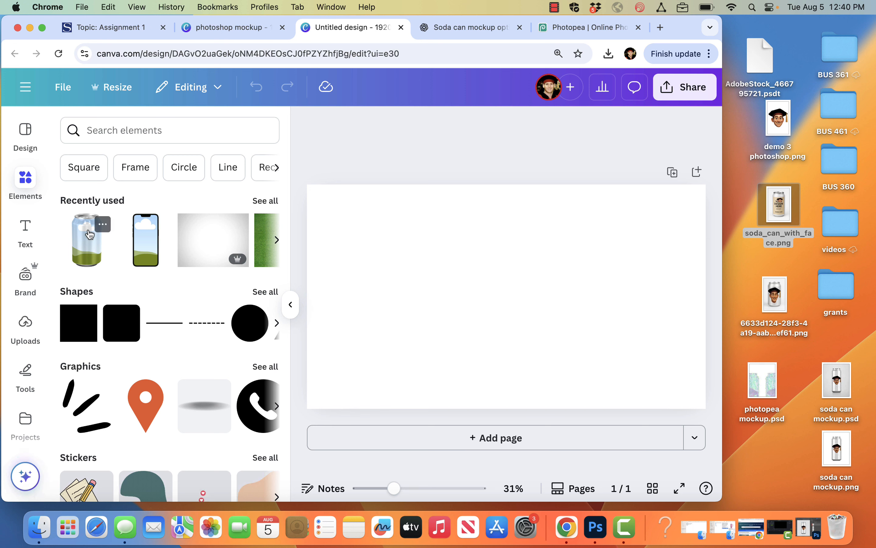
pyautogui.scroll(-10, 172, 373)
pyautogui.scroll(-15, 171, 373)
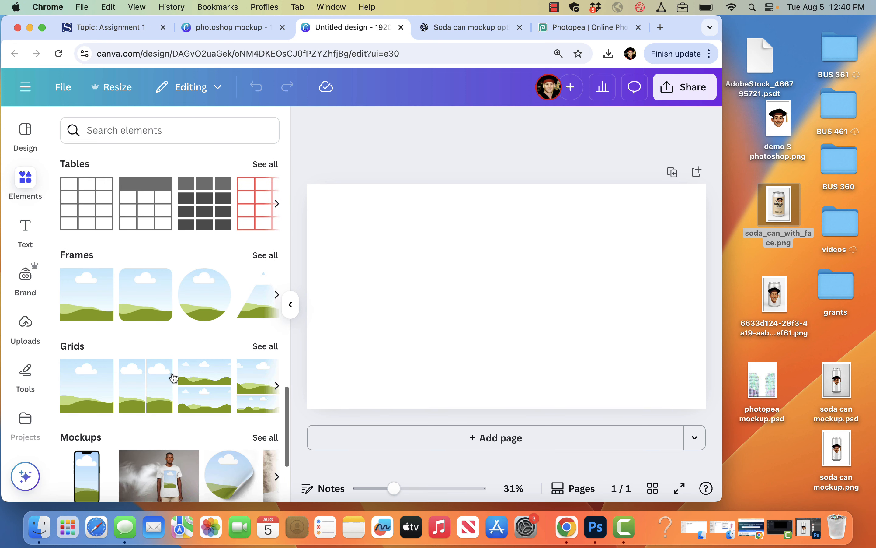
pyautogui.scroll(-3, 174, 378)
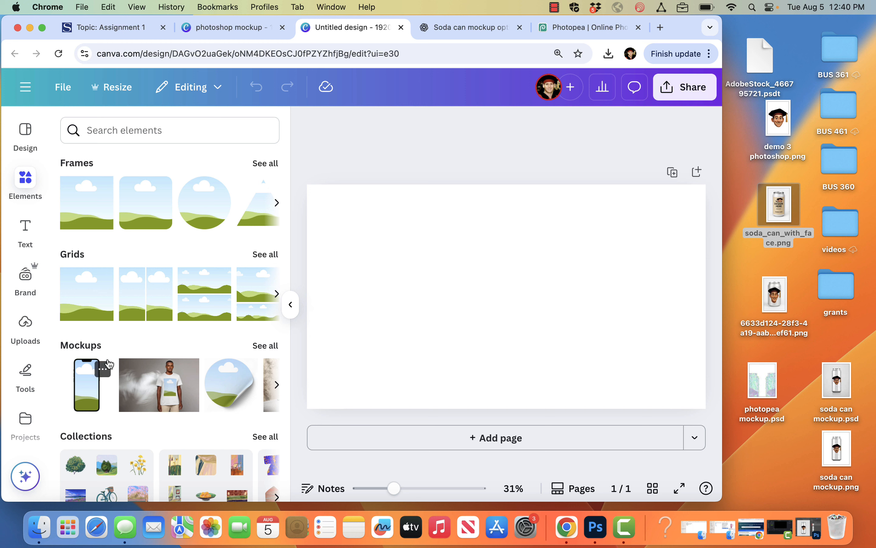
pyautogui.click(80, 347)
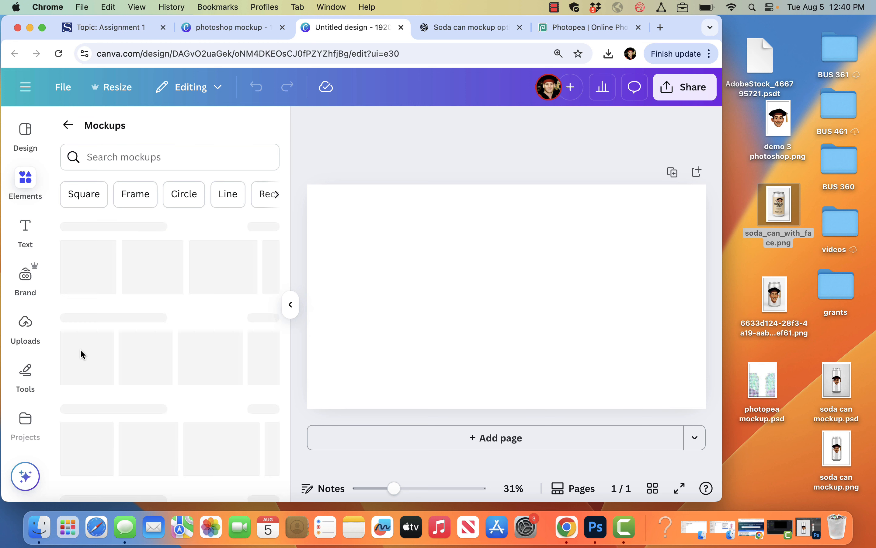
pyautogui.click(146, 163)
pyautogui.write('can')
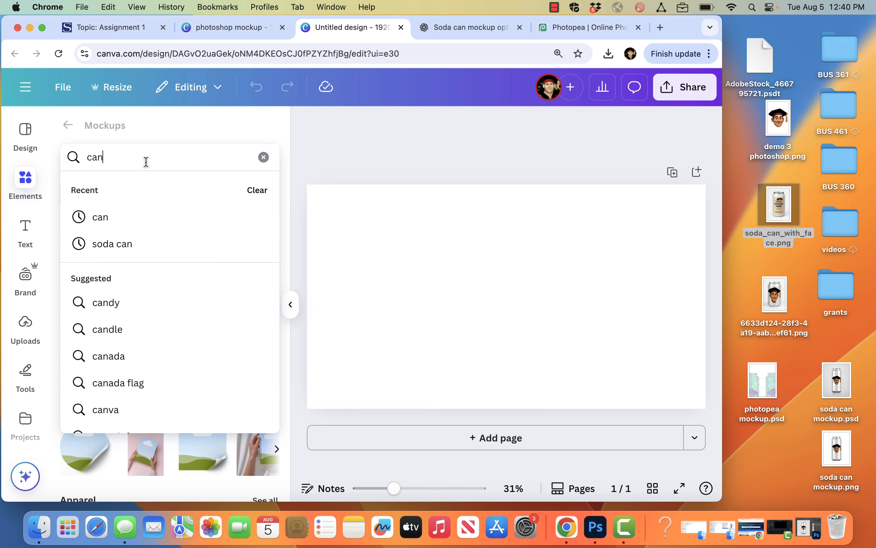
pyautogui.press('Return')
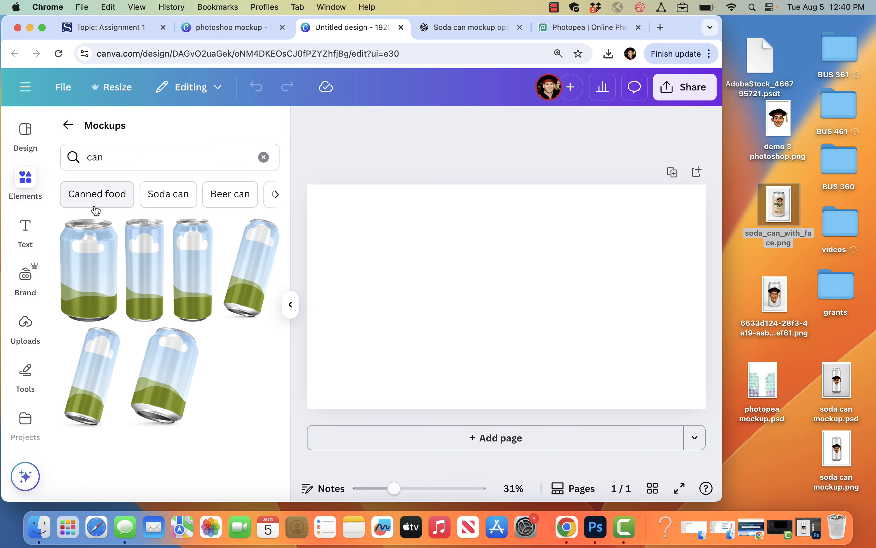
# - Add the wide upright can mockup, enlarge it to nearly the page height, and fill it with demo 3 photoshop.png from the desktop
pyautogui.click(85, 269)
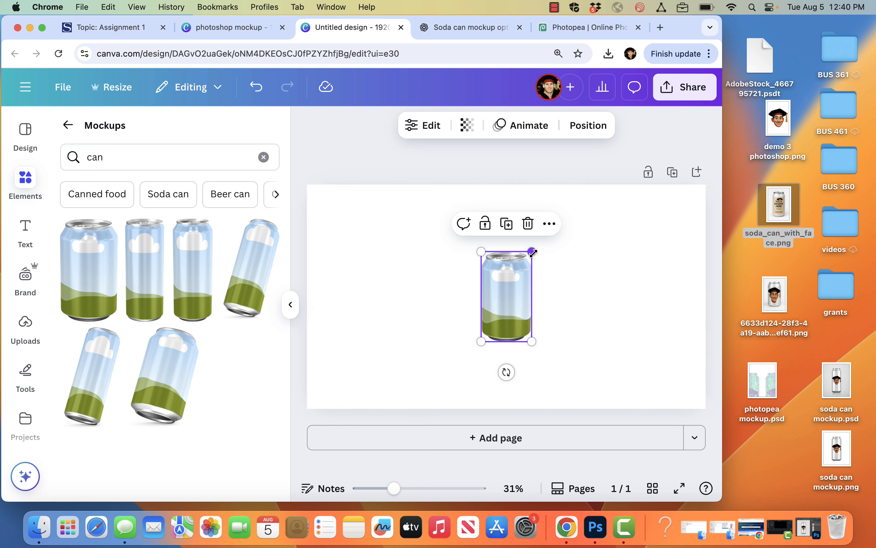
pyautogui.moveTo(534, 254); pyautogui.dragTo(585, 211)
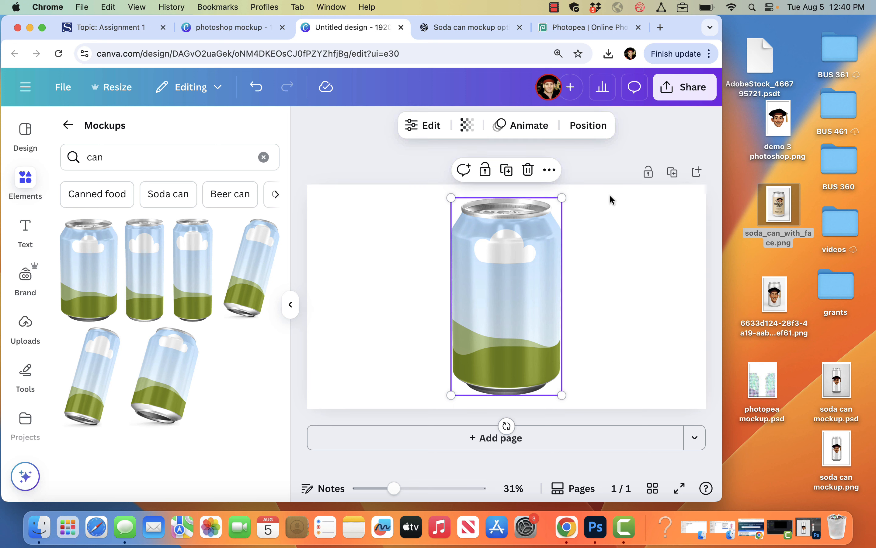
pyautogui.moveTo(778, 122); pyautogui.dragTo(610, 289)
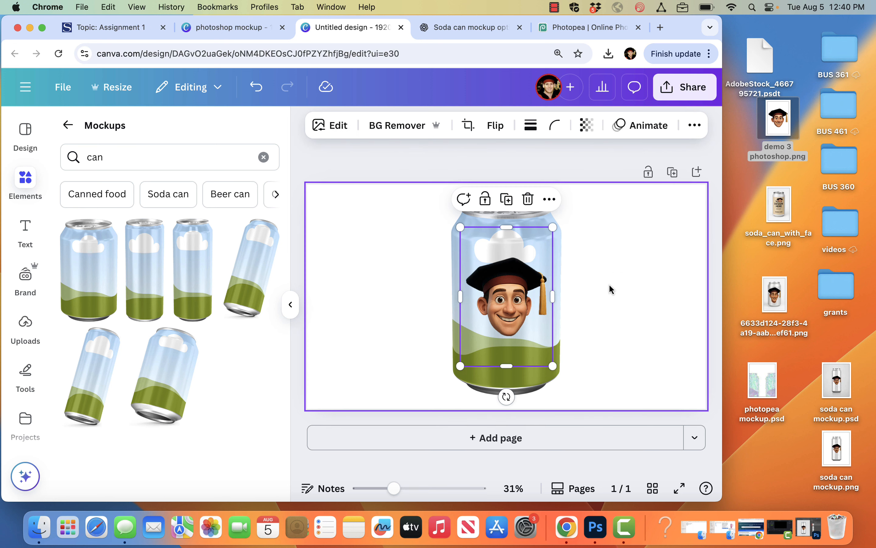
pyautogui.moveTo(519, 297); pyautogui.dragTo(550, 261)
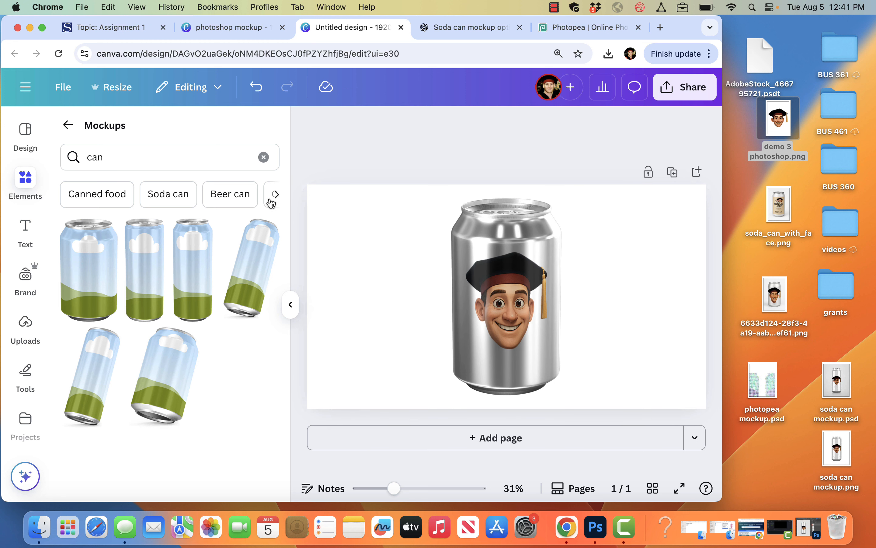
# - Enlarge the graduate face within the can mockup's print area, keeping it centred, and apply the changes
pyautogui.click(496, 293)
pyautogui.doubleClick(496, 293)
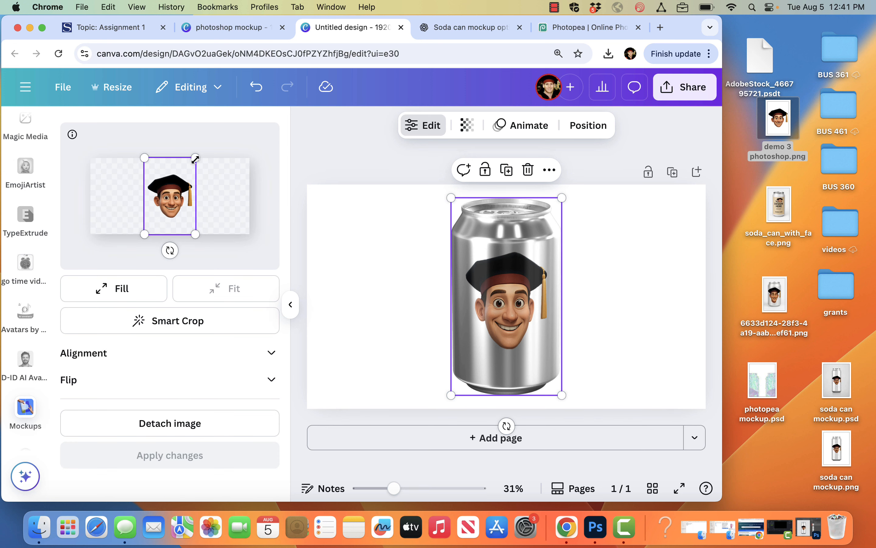
pyautogui.moveTo(195, 158); pyautogui.dragTo(203, 146)
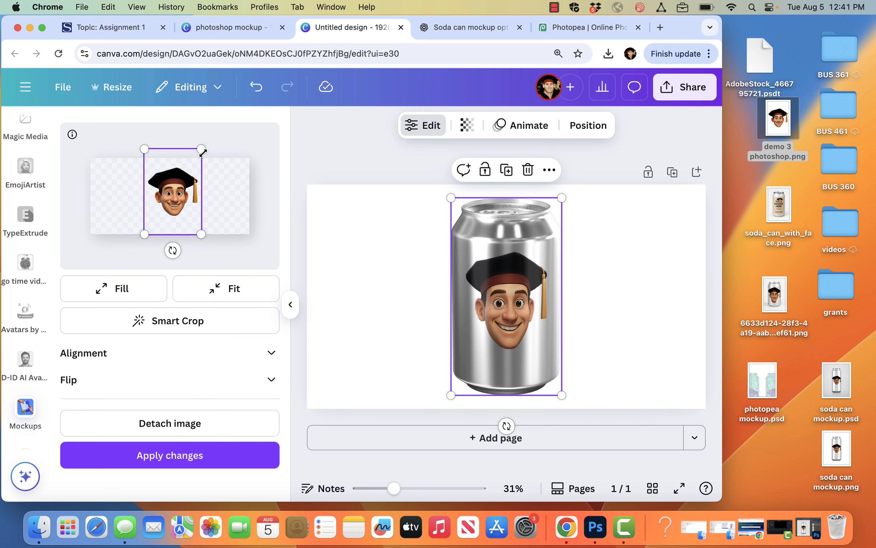
pyautogui.moveTo(149, 235); pyautogui.dragTo(138, 244)
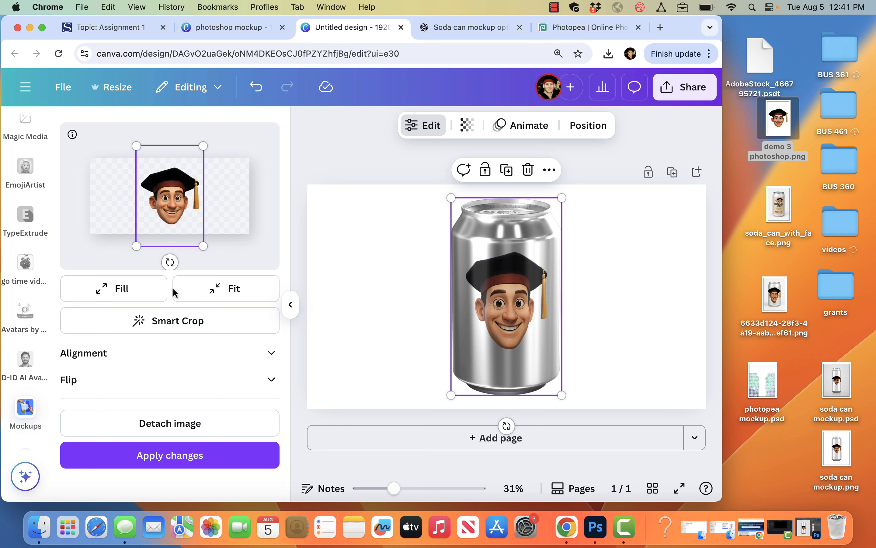
pyautogui.click(207, 455)
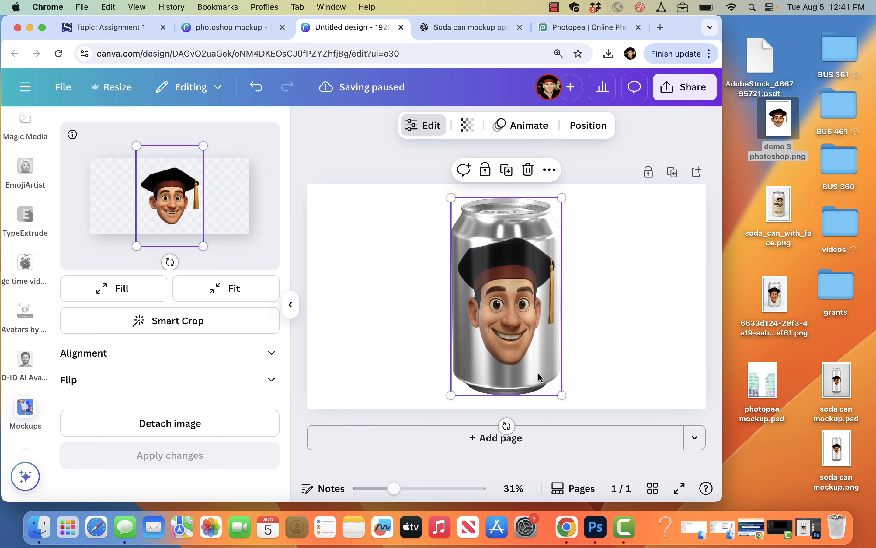
pyautogui.click(340, 153)
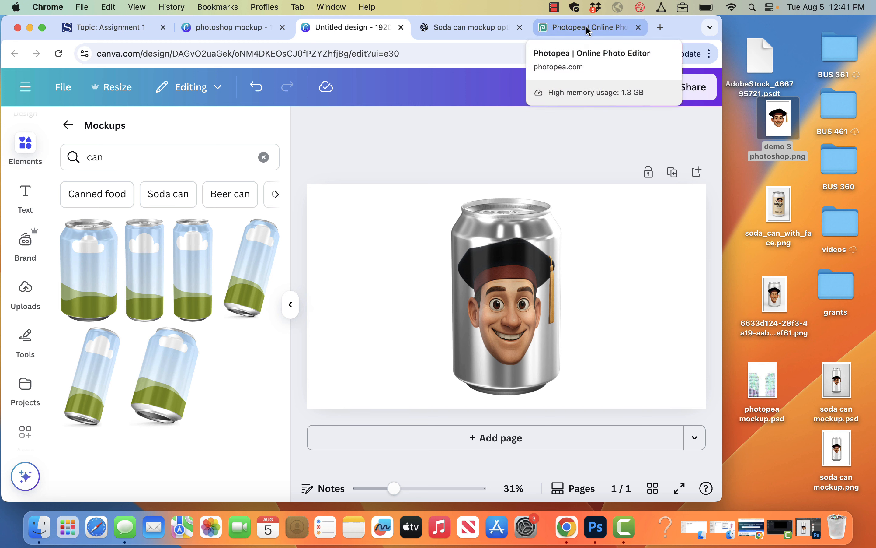
# - Switch to Adobe Stock, open its Templates section and check the account's available stock quota
pyautogui.click(751, 528)
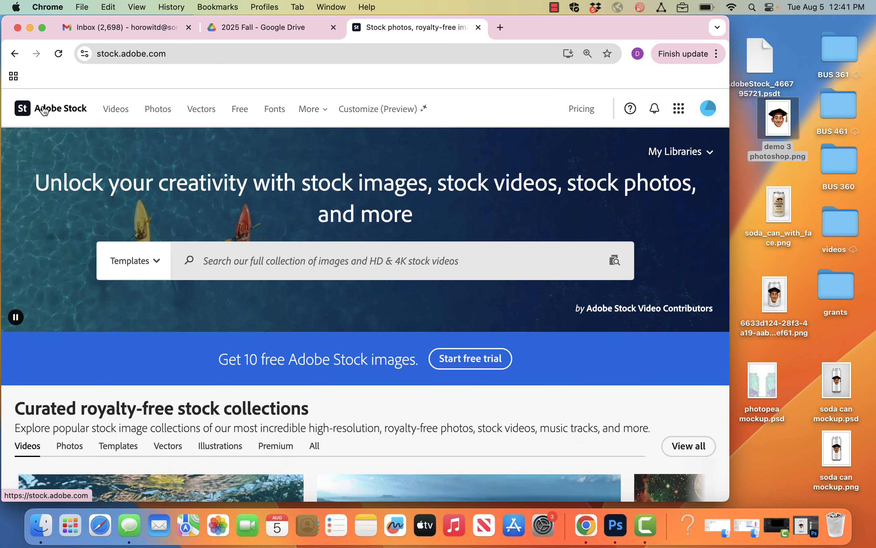
pyautogui.click(324, 111)
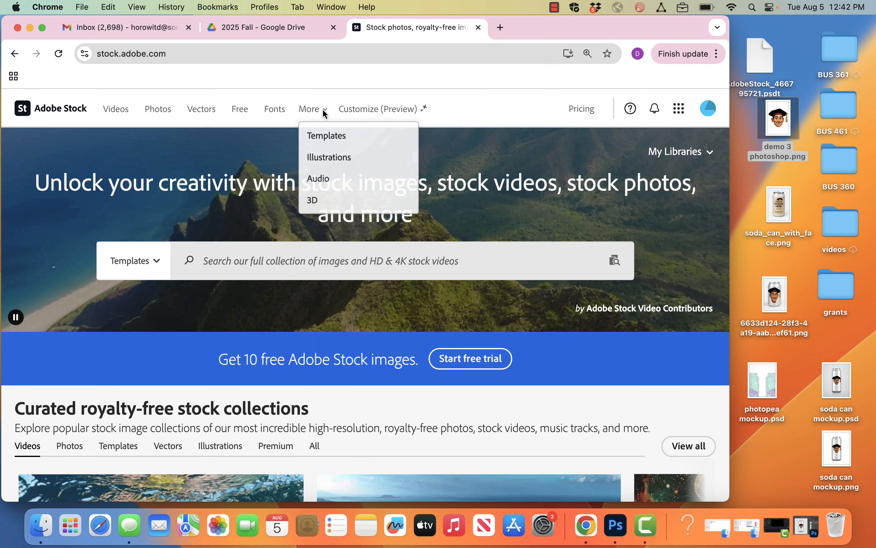
pyautogui.click(333, 143)
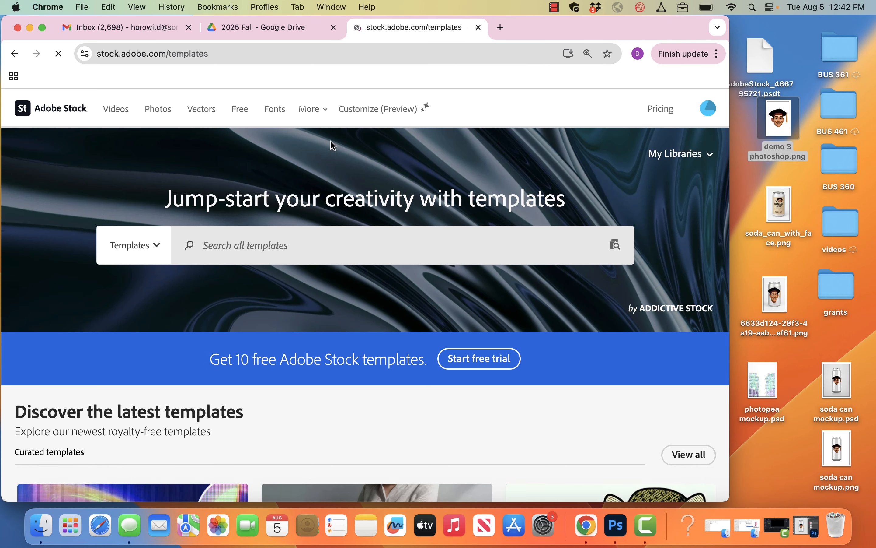
pyautogui.click(716, 112)
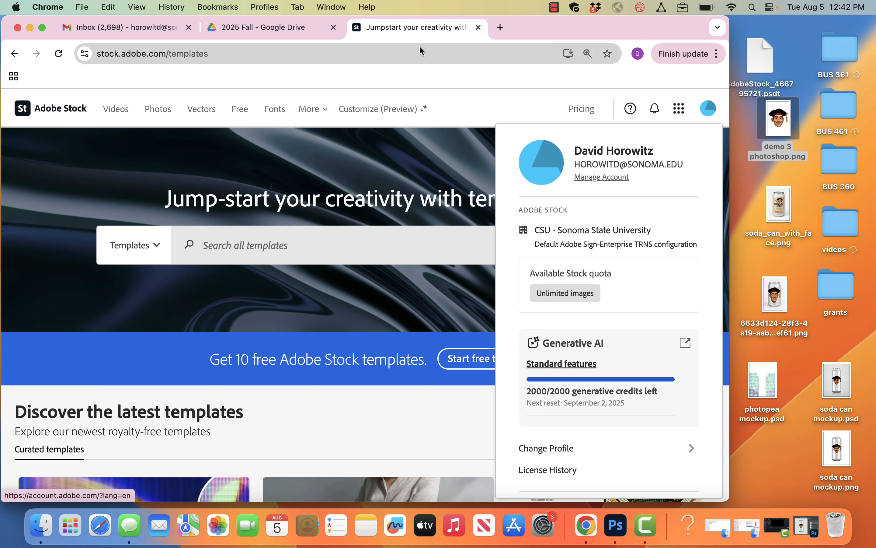
pyautogui.click(494, 106)
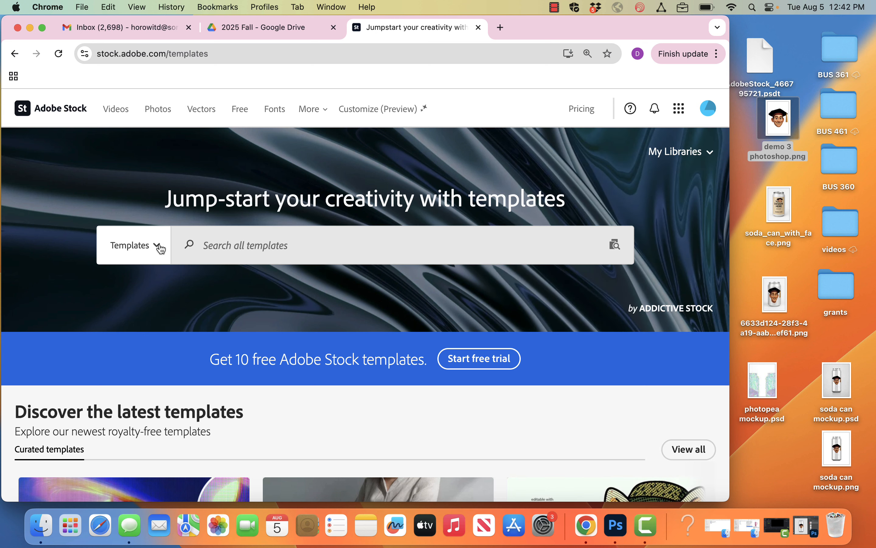
# - Find the template categories further down the page and open the Print Design Mockups collection
pyautogui.scroll(-10, 224, 377)
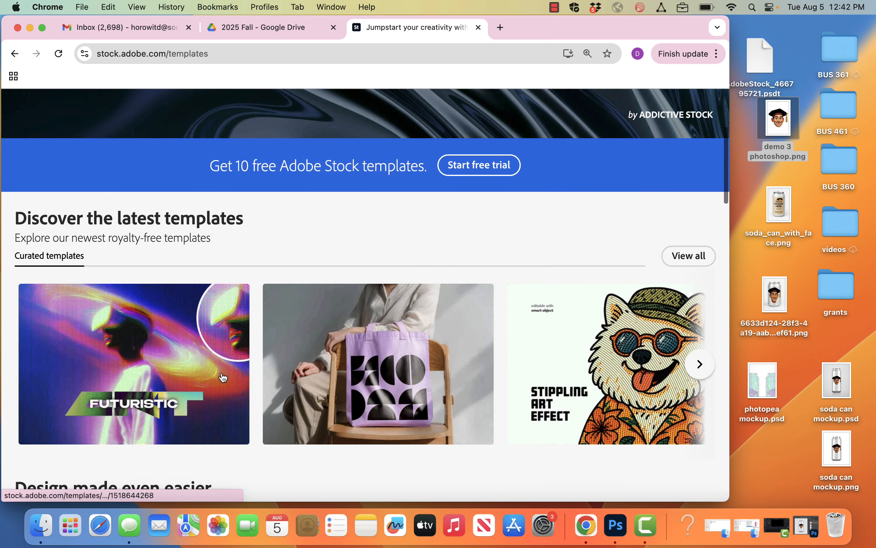
pyautogui.scroll(-14, 223, 377)
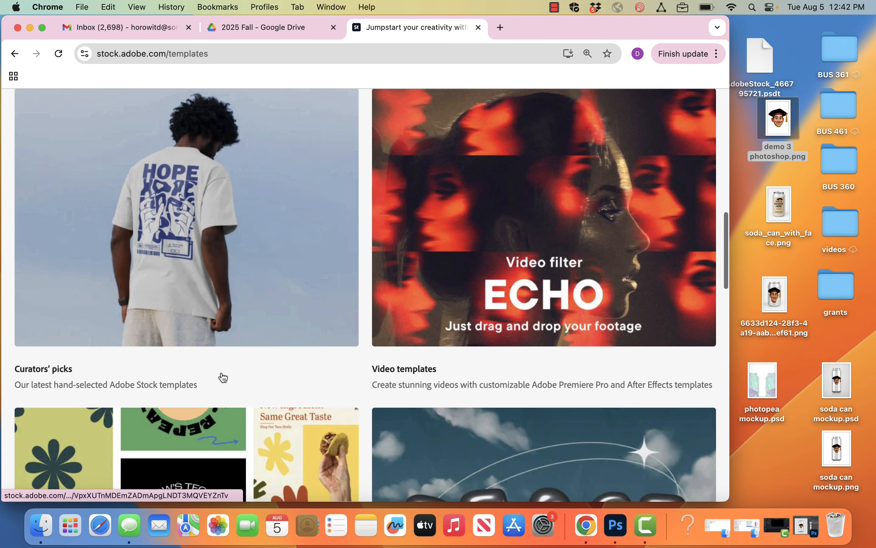
pyautogui.scroll(-11, 224, 377)
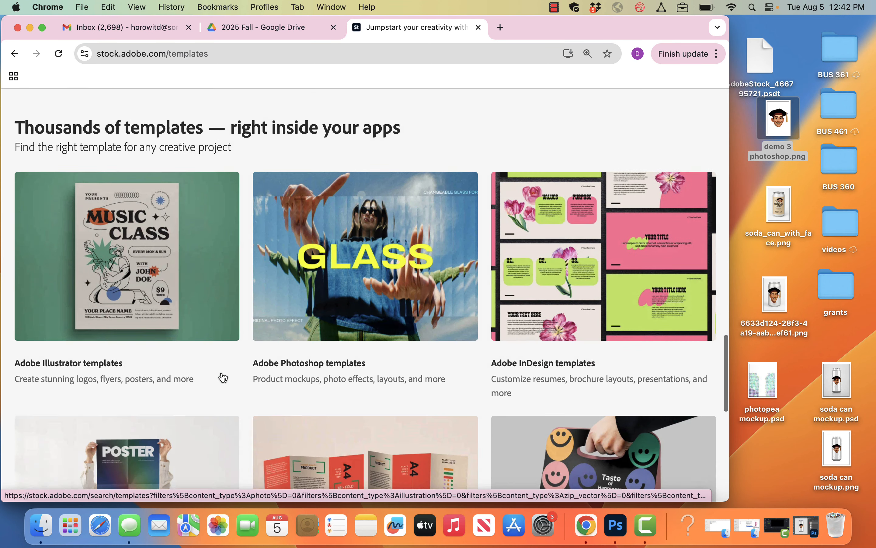
pyautogui.scroll(-5, 221, 376)
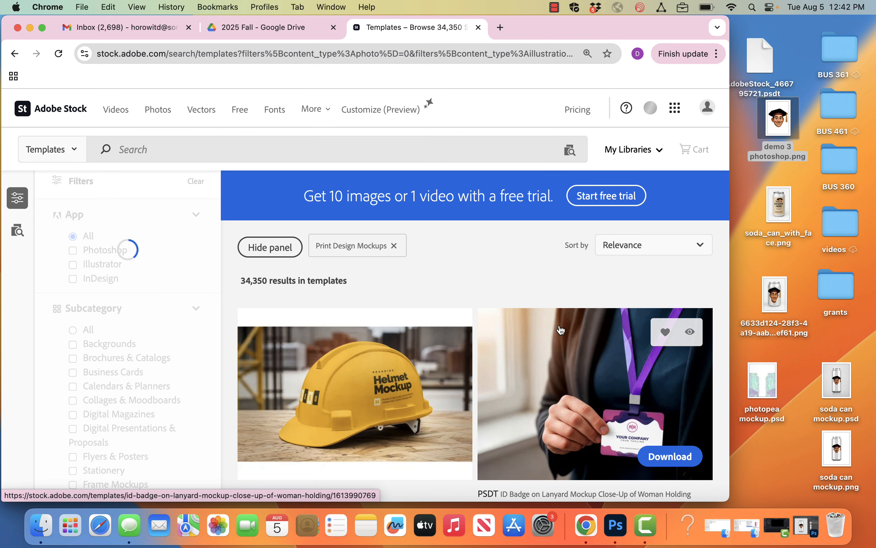
# - Search the Print Design Mockups templates for "can", reusing the recent search
pyautogui.click(178, 146)
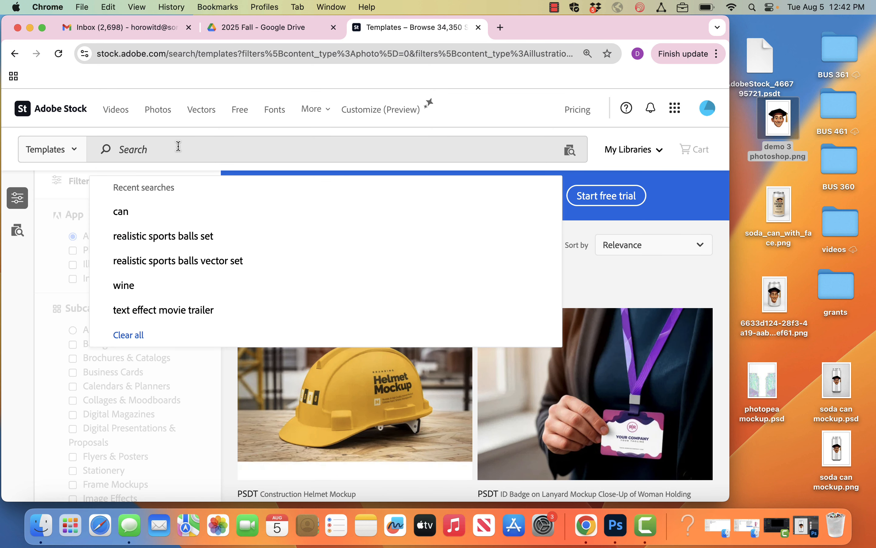
pyautogui.click(142, 212)
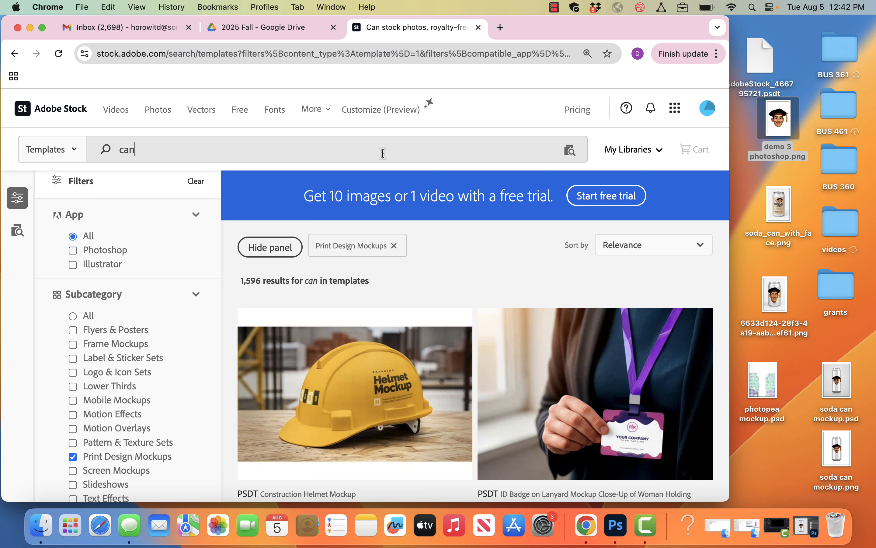
pyautogui.press('Return')
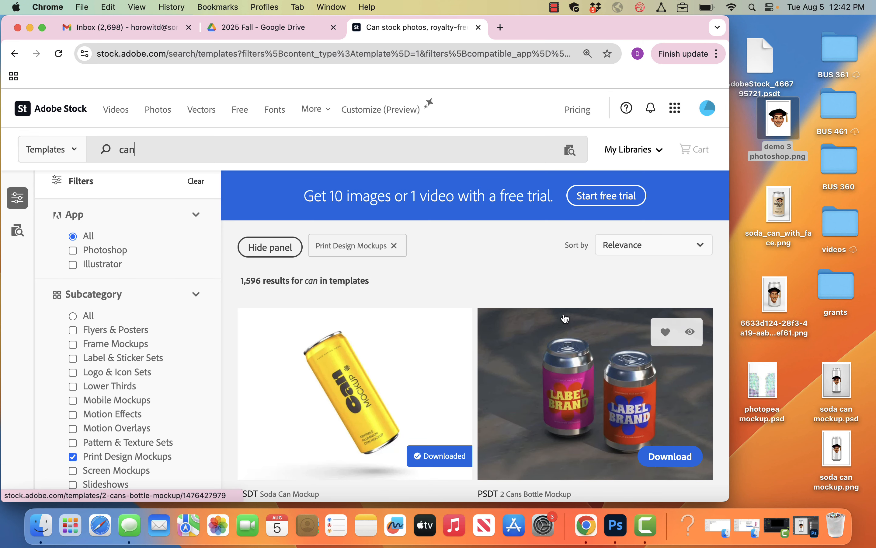
# - Widen the browser window slightly and sort the can mockup templates by Downloads
pyautogui.moveTo(729, 286); pyautogui.dragTo(752, 289)
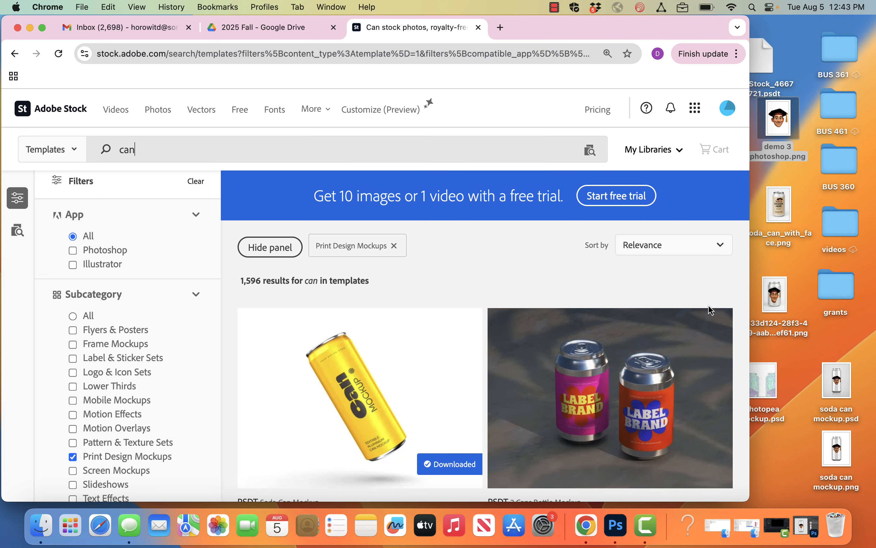
pyautogui.scroll(-3, 636, 398)
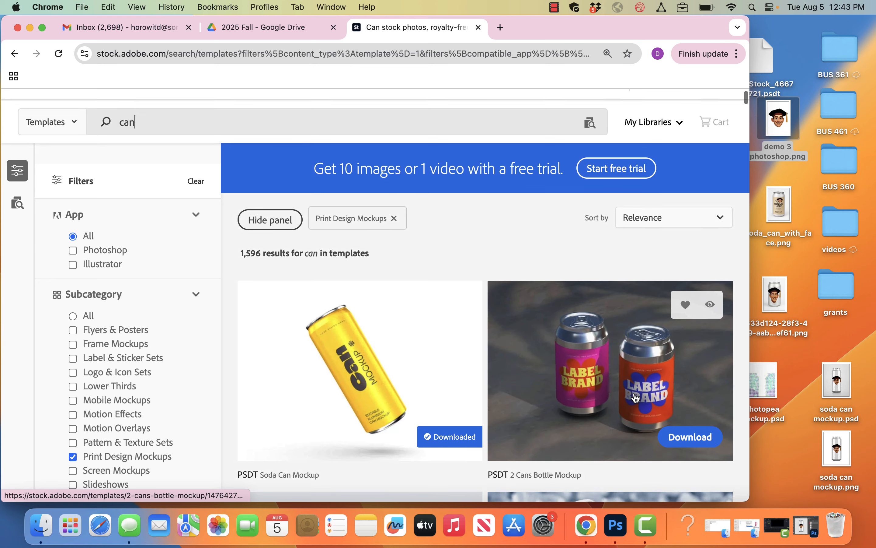
pyautogui.click(723, 174)
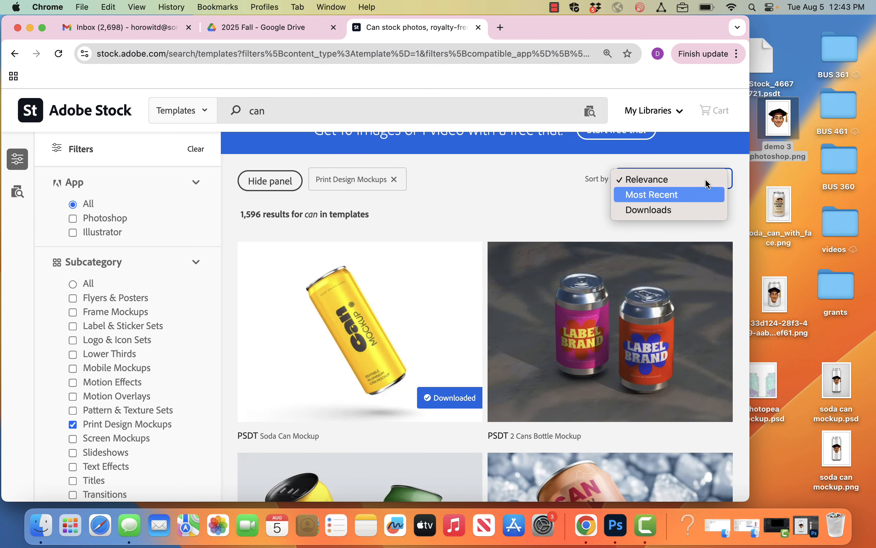
pyautogui.click(676, 211)
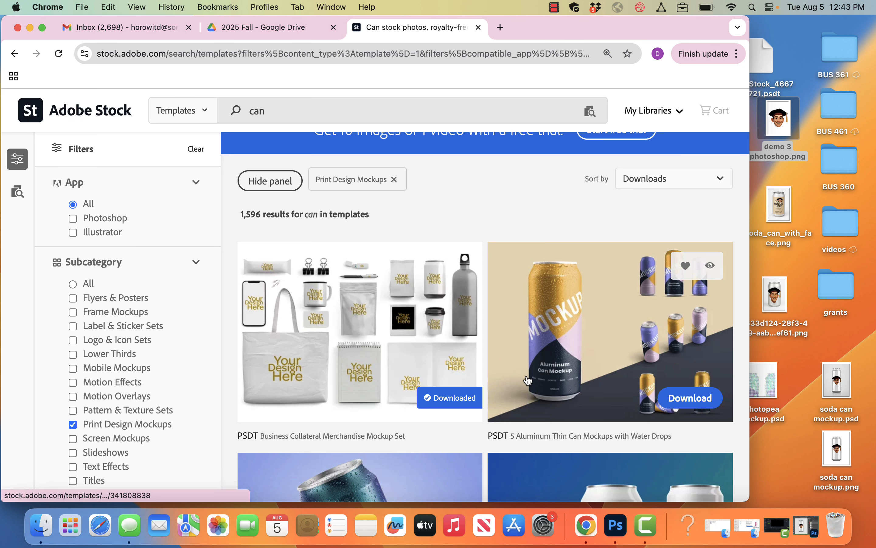
# - Look through the can mockup templates for the white and teal Soda Can Mockup
pyautogui.scroll(-5, 528, 380)
pyautogui.scroll(-1, 528, 380)
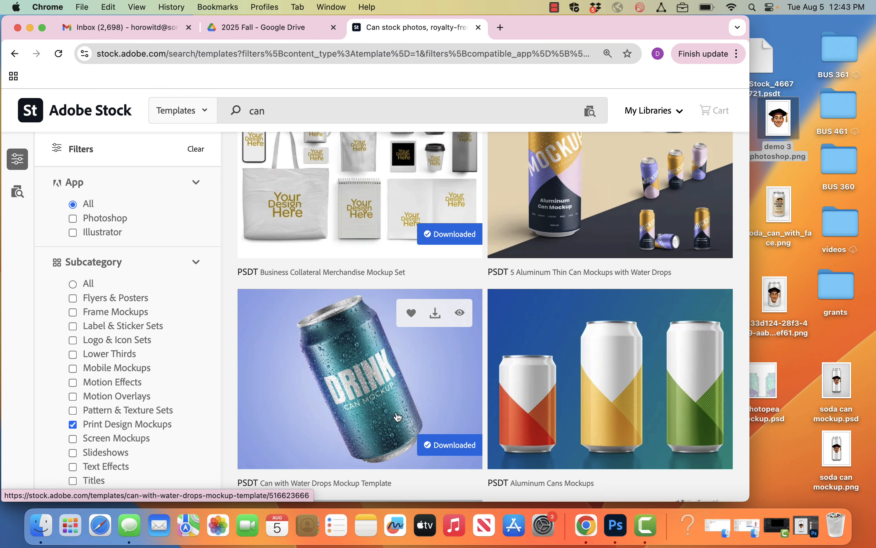
pyautogui.scroll(-5, 489, 424)
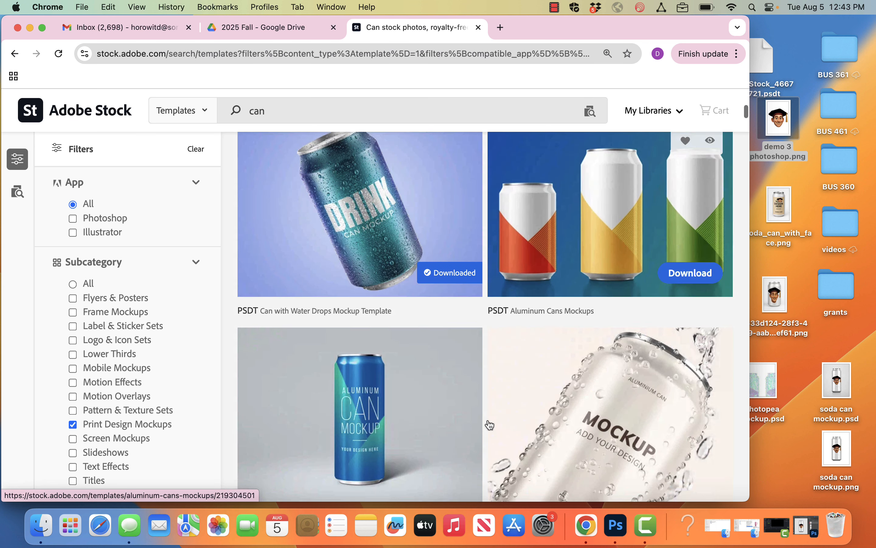
pyautogui.scroll(-3, 489, 422)
pyautogui.scroll(-3, 488, 420)
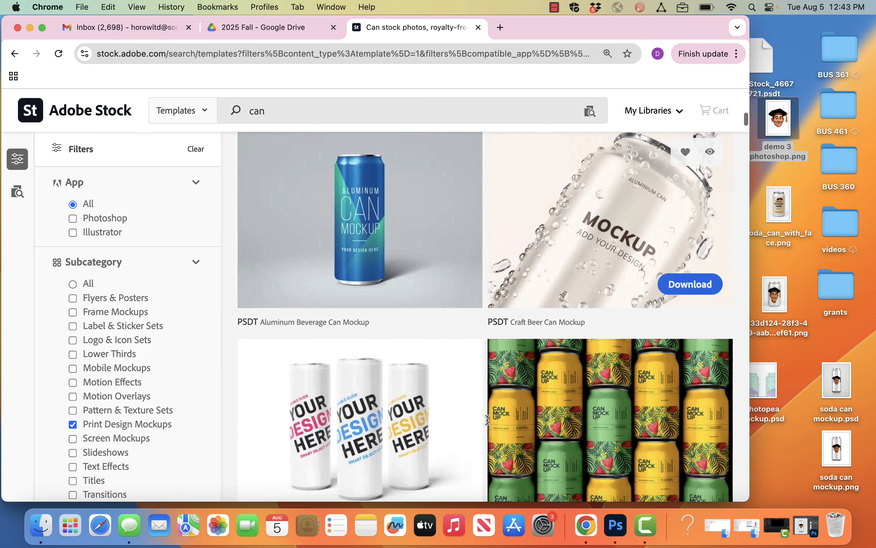
pyautogui.scroll(-5, 490, 424)
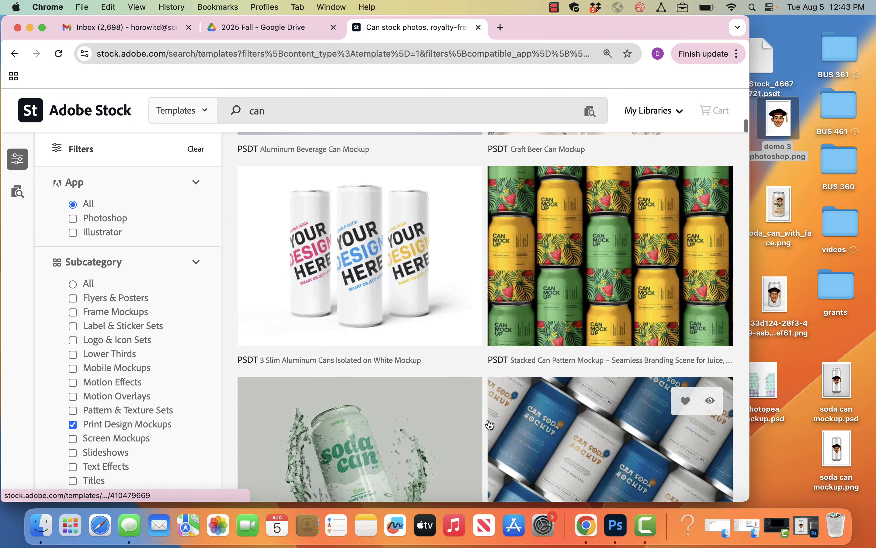
pyautogui.scroll(-3, 490, 425)
pyautogui.scroll(-4, 489, 424)
pyautogui.scroll(-3, 489, 424)
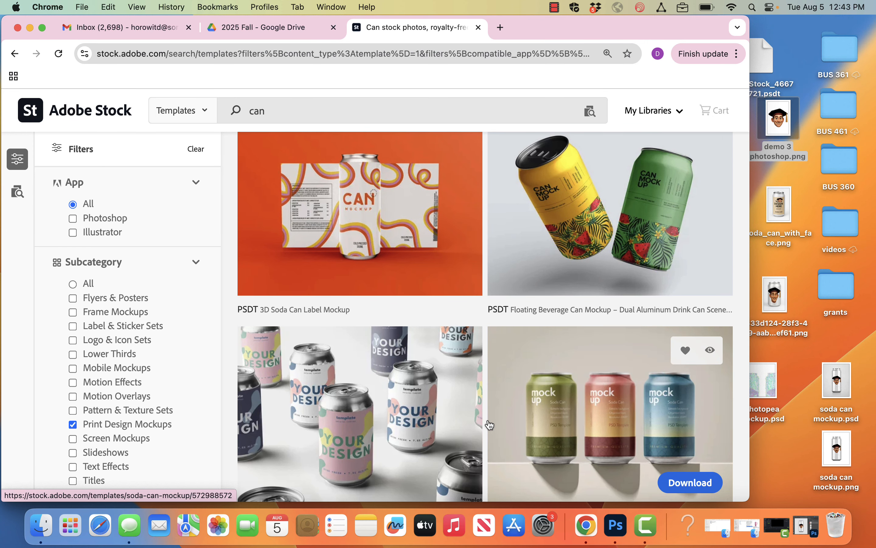
pyautogui.scroll(-8, 489, 425)
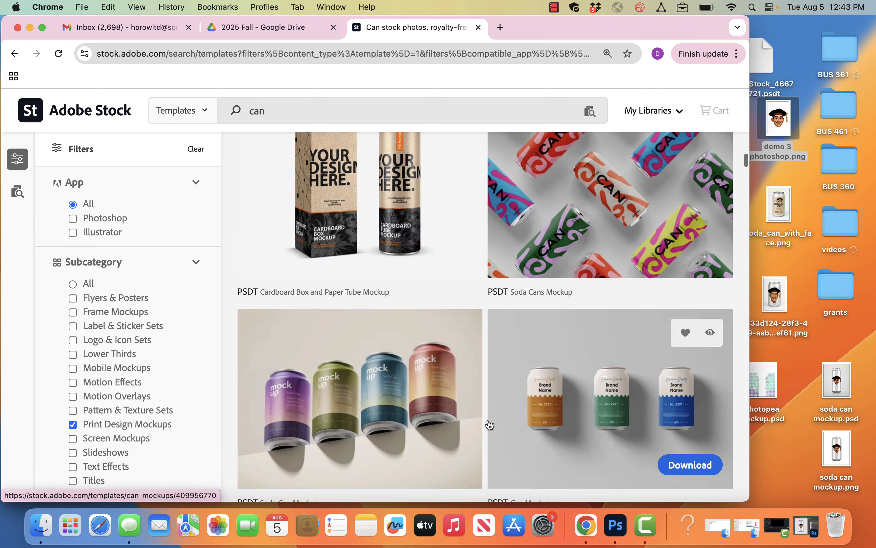
pyautogui.scroll(-4, 490, 425)
pyautogui.scroll(-5, 490, 424)
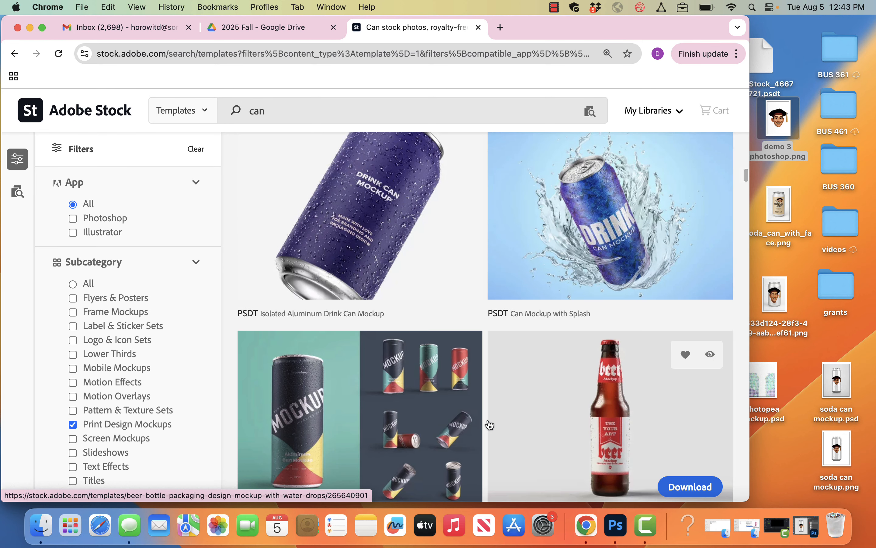
pyautogui.scroll(-1, 489, 424)
pyautogui.scroll(-9, 490, 424)
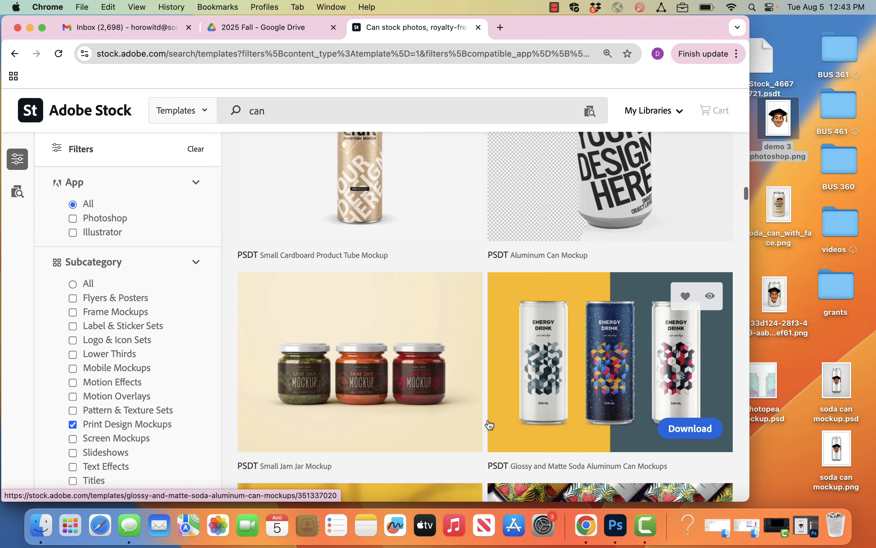
pyautogui.scroll(-12, 490, 425)
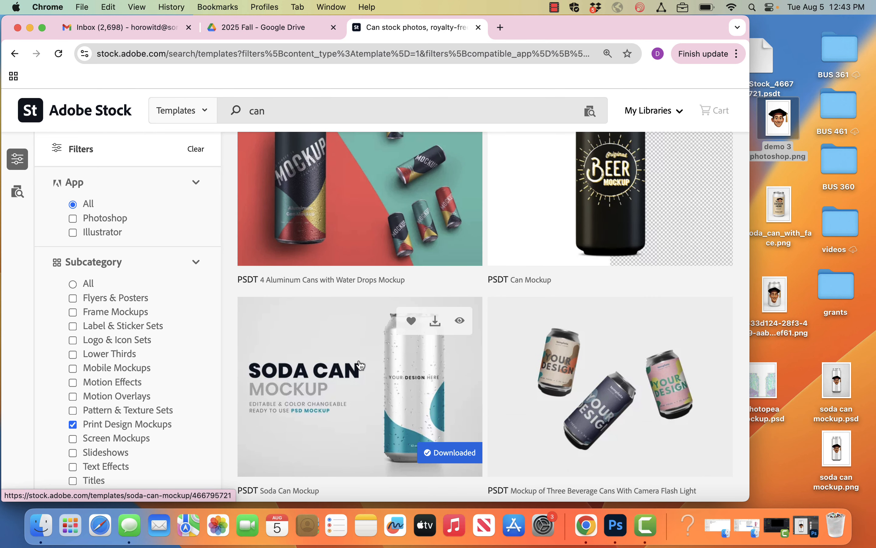
# - Open the white and teal Soda Can Mockup's full detail page and review its web address and template details
pyautogui.click(401, 372)
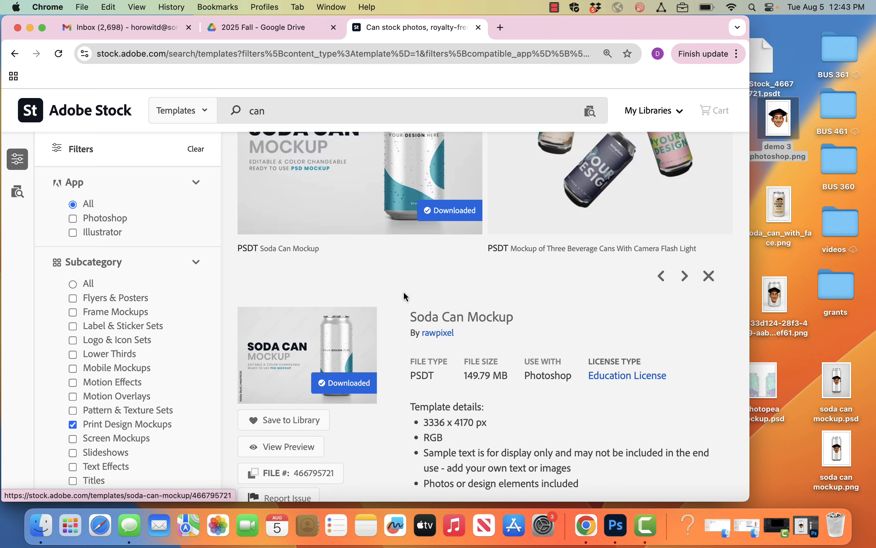
pyautogui.scroll(-2, 420, 344)
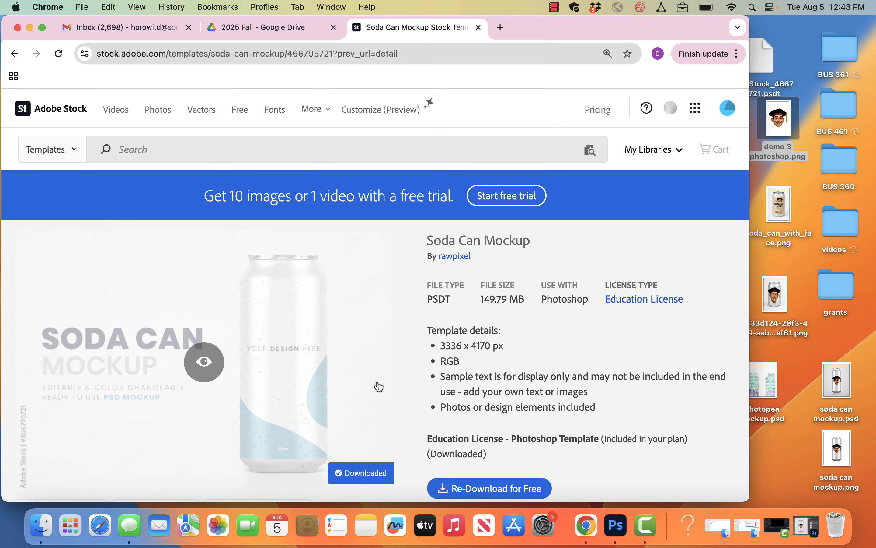
pyautogui.click(332, 54)
pyautogui.scroll(-3, 401, 323)
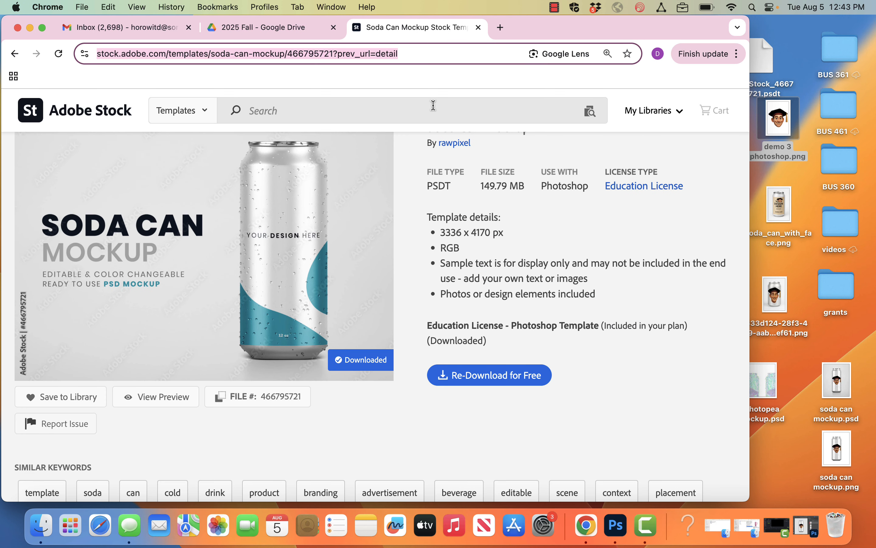
# - Open freepik.com in a new browser tab
pyautogui.click(502, 29)
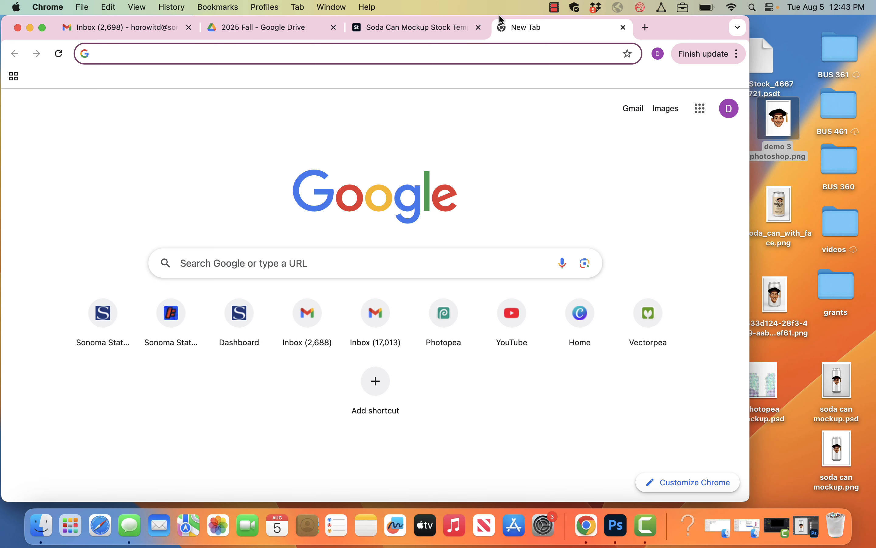
pyautogui.write('free')
pyautogui.press('Return')
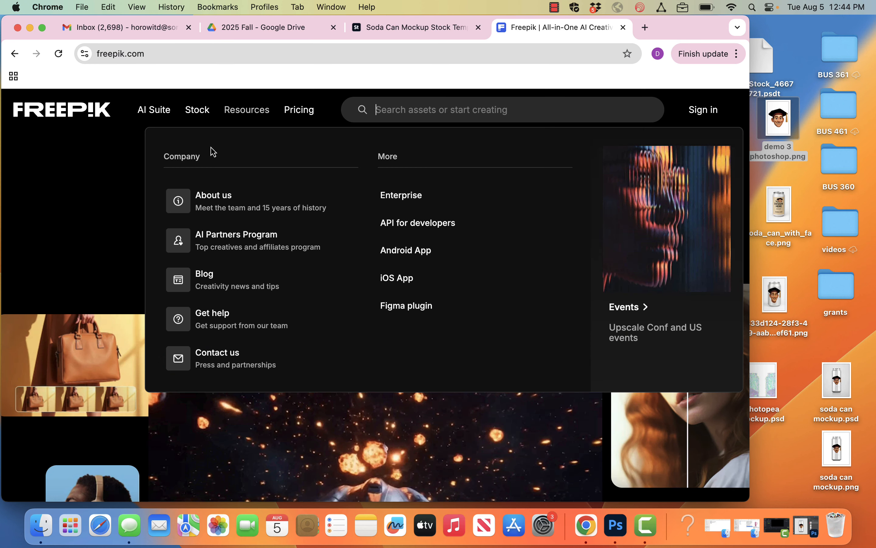
# - Search Freepik for "can mockup" and browse the results
pyautogui.write('ca')
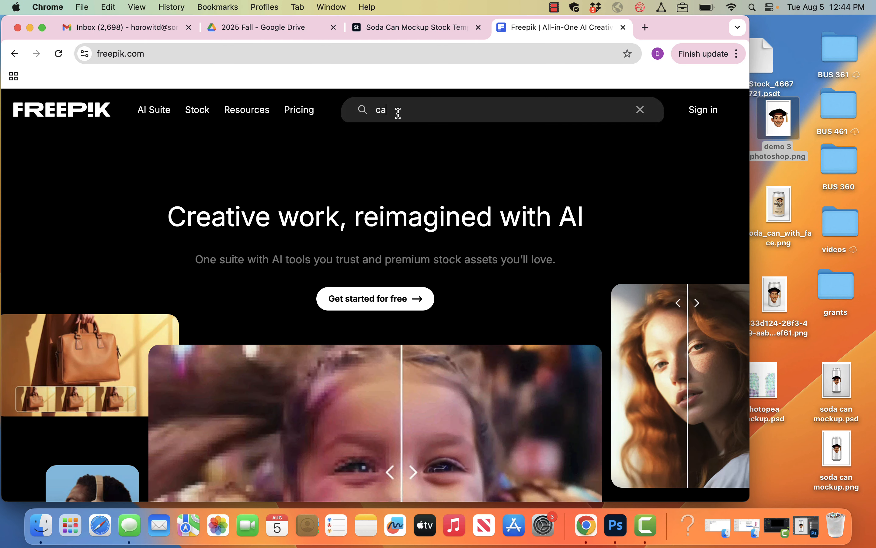
pyautogui.write('n mockup')
pyautogui.press('Return')
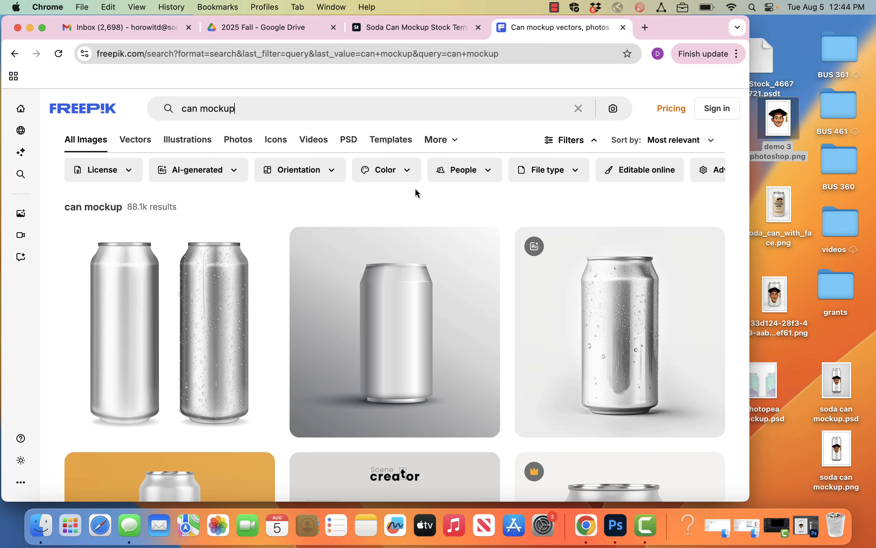
pyautogui.moveTo(618, 349)
pyautogui.scroll(-5, 508, 371)
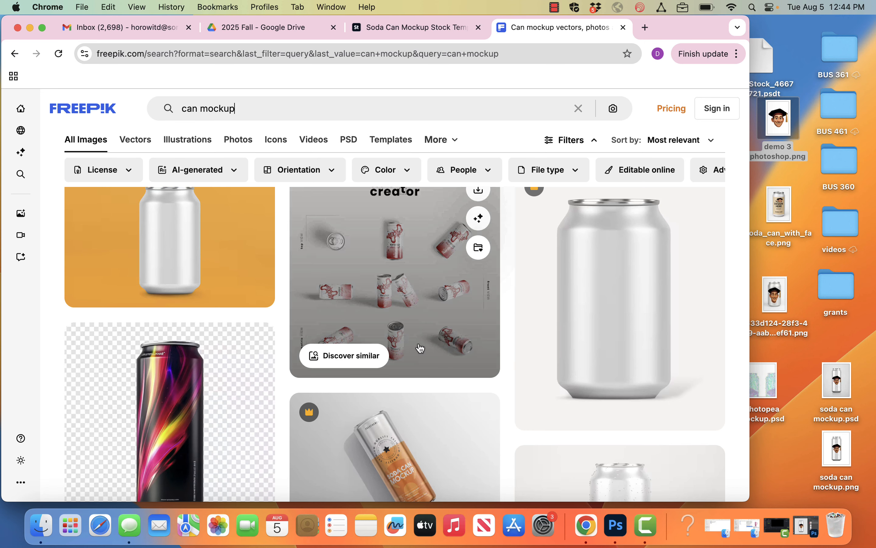
pyautogui.scroll(3, 511, 378)
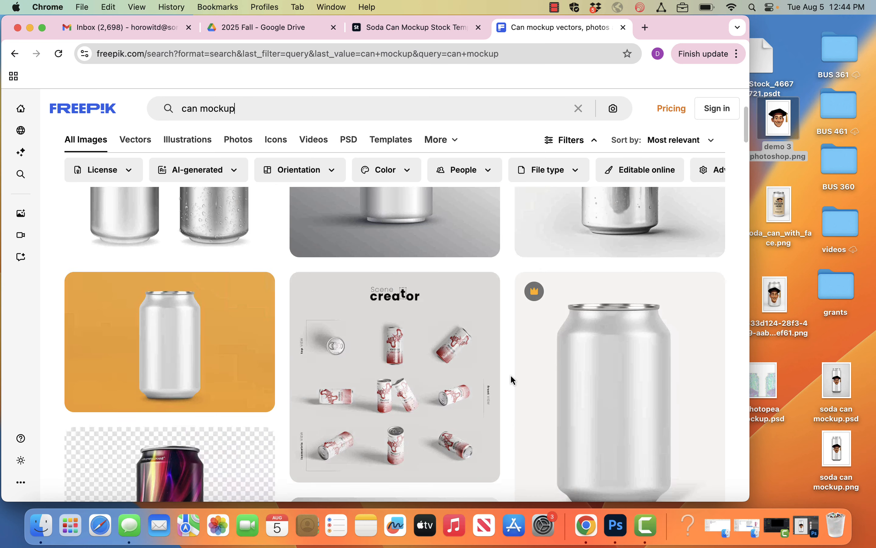
pyautogui.scroll(5, 511, 378)
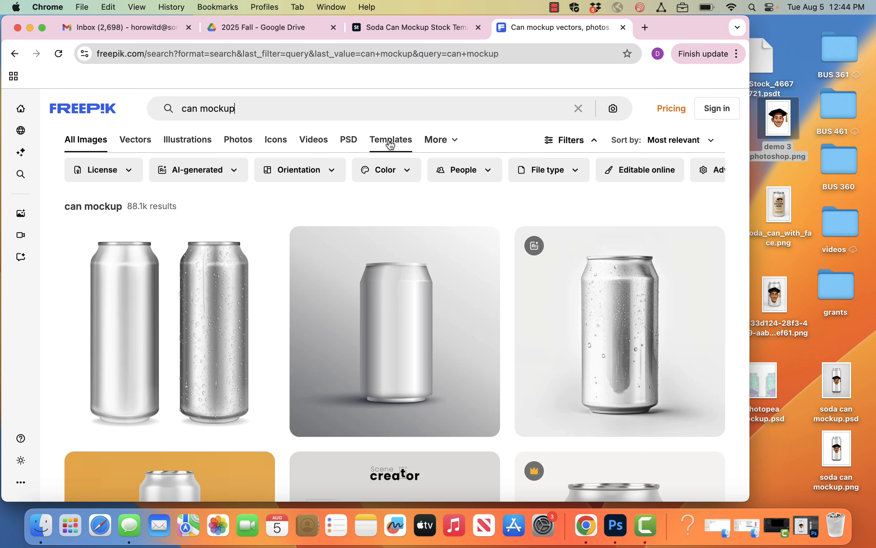
# - Limit the can mockup results to the Mockups asset type and browse the designs
pyautogui.click(444, 142)
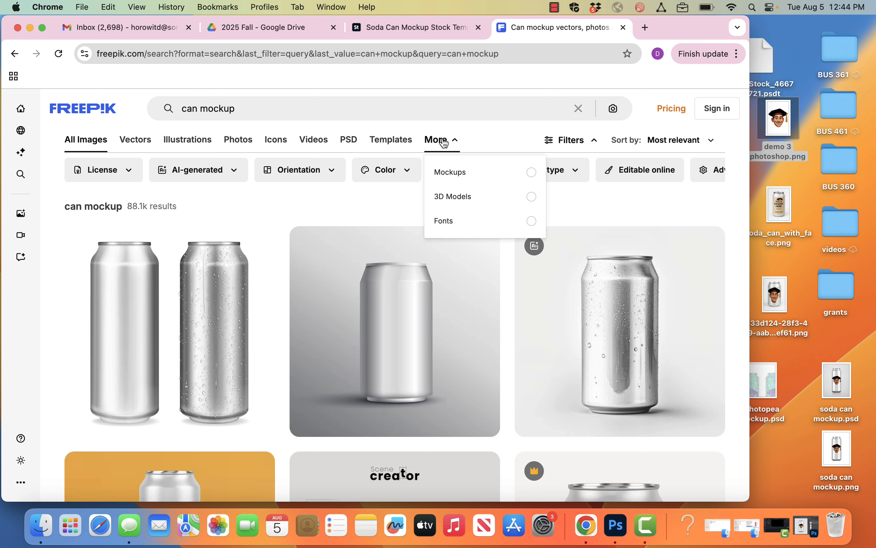
pyautogui.click(532, 172)
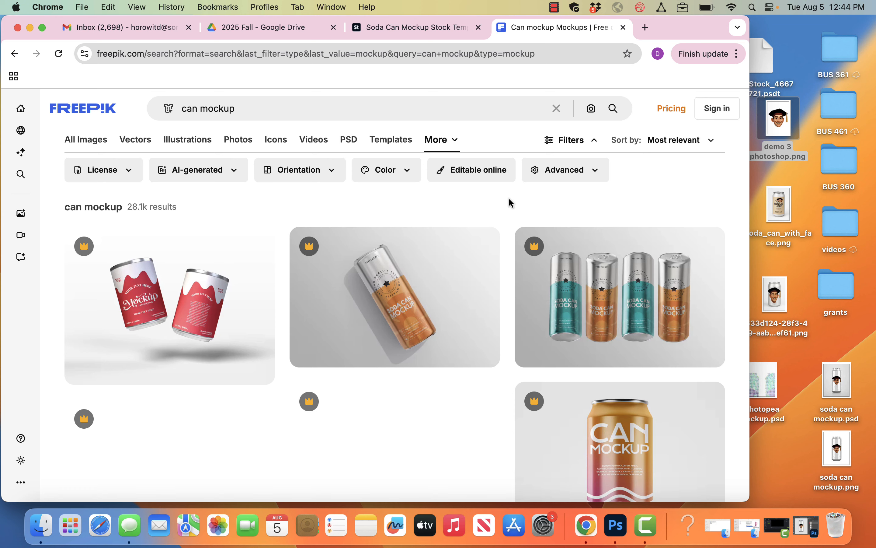
pyautogui.scroll(-5, 487, 330)
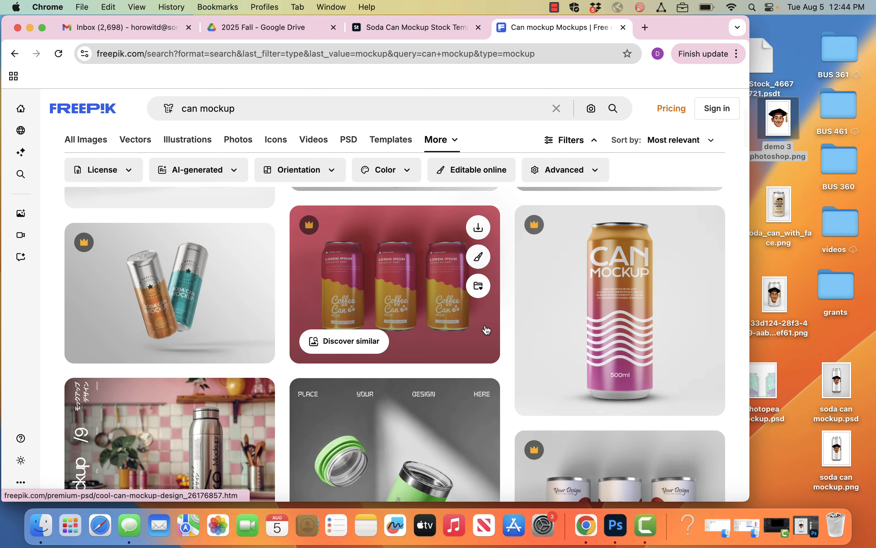
pyautogui.scroll(-3, 487, 330)
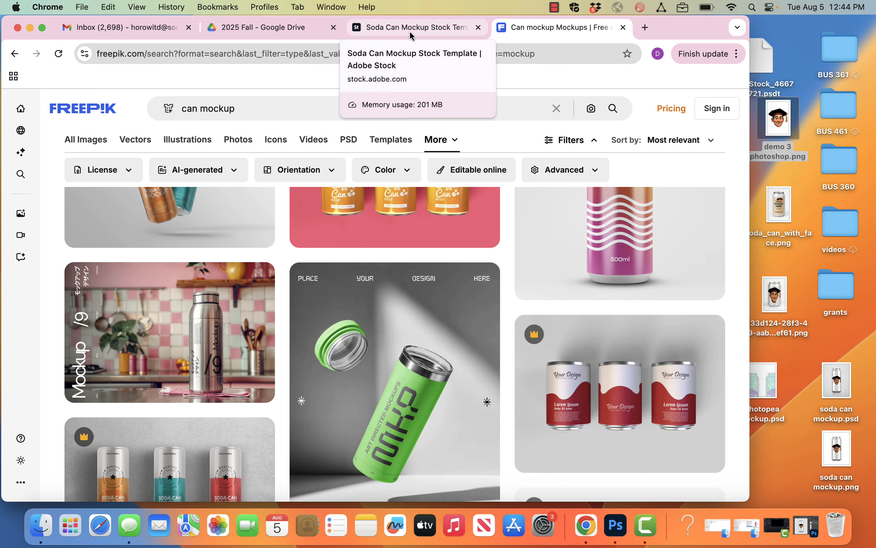
# - Switch to Photoshop and open the desktop template AdobeStock_466795721.psdt there
pyautogui.moveTo(760, 56); pyautogui.dragTo(790, 46)
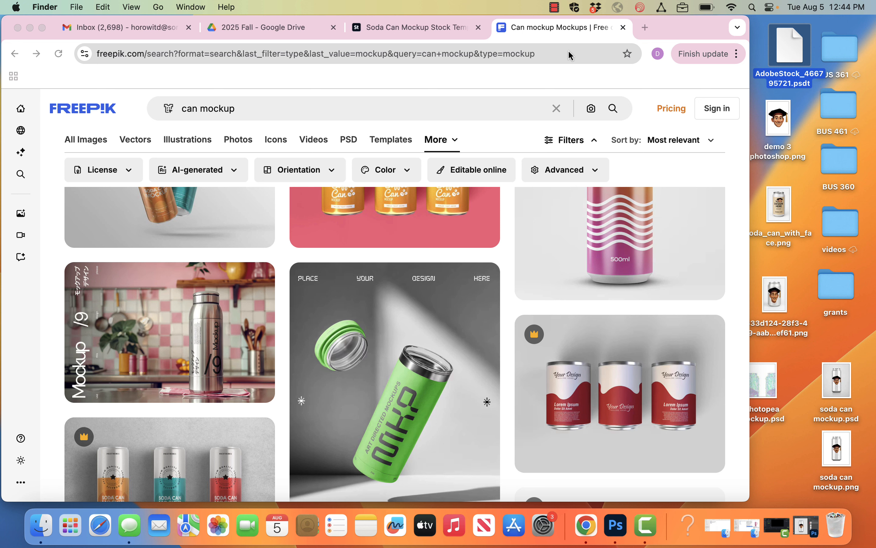
pyautogui.click(438, 32)
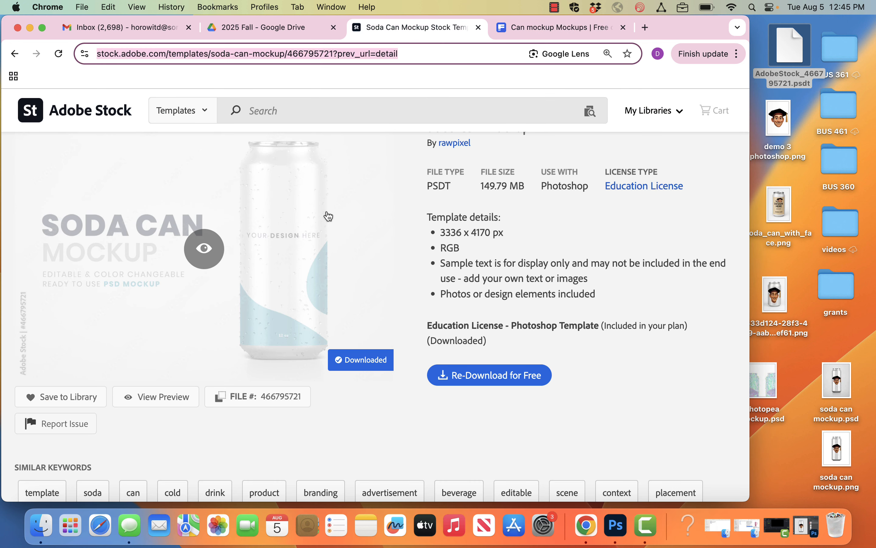
pyautogui.click(617, 529)
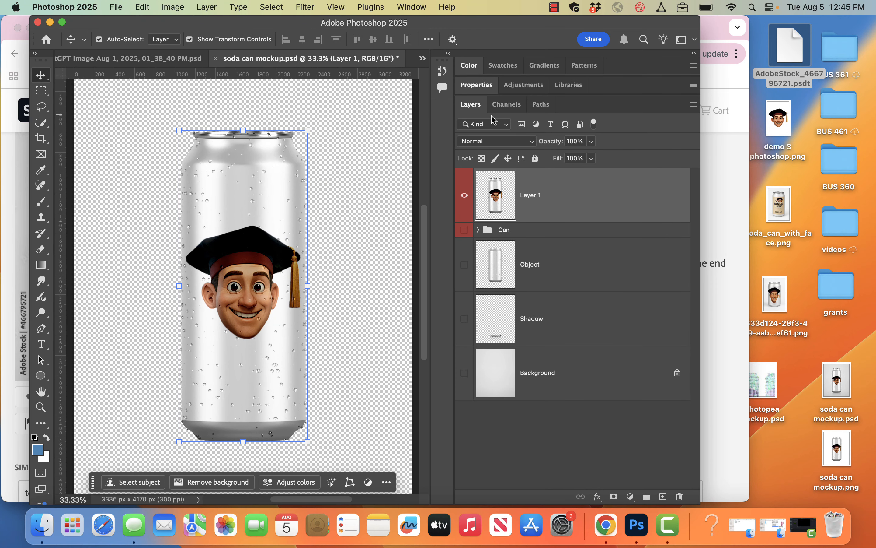
pyautogui.moveTo(791, 46); pyautogui.dragTo(639, 525)
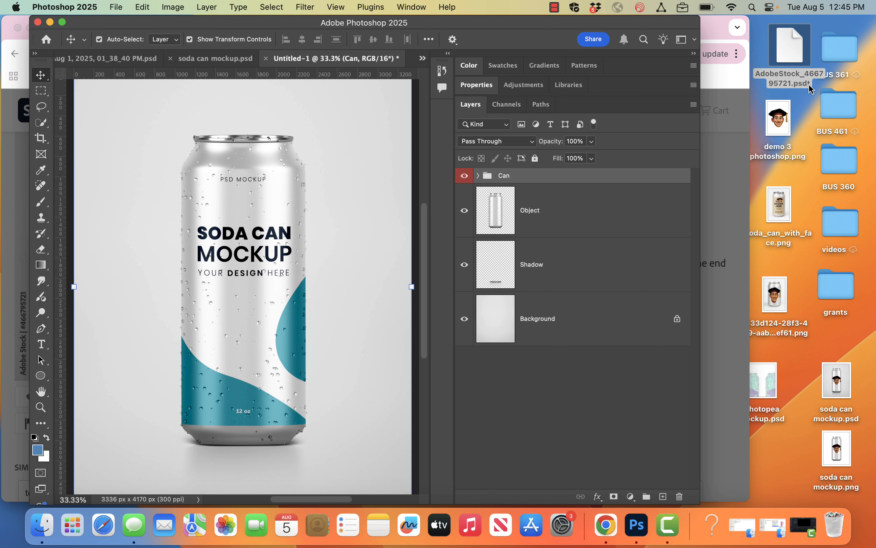
# - Save the template document to the Desktop in Photoshop format as "photoshop mockup demo" with Maximize Compatibility on
pyautogui.click(90, 7)
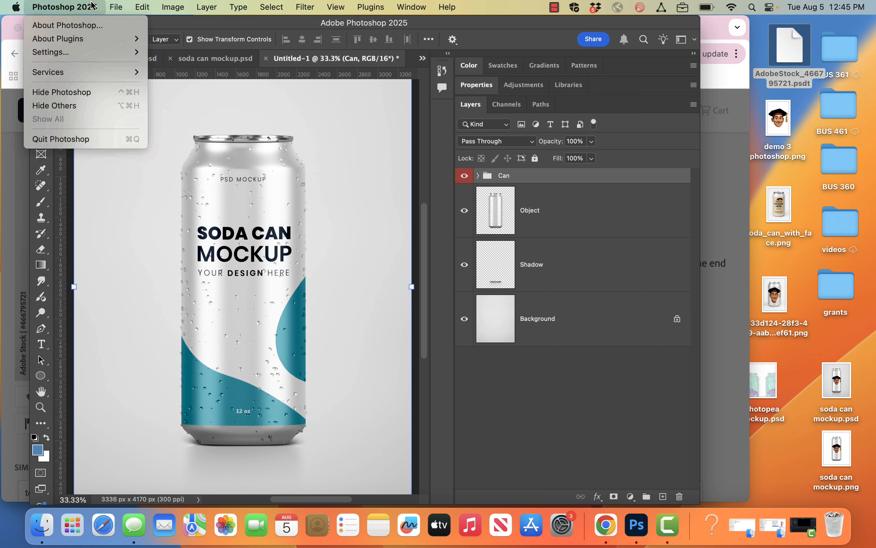
pyautogui.moveTo(118, 7)
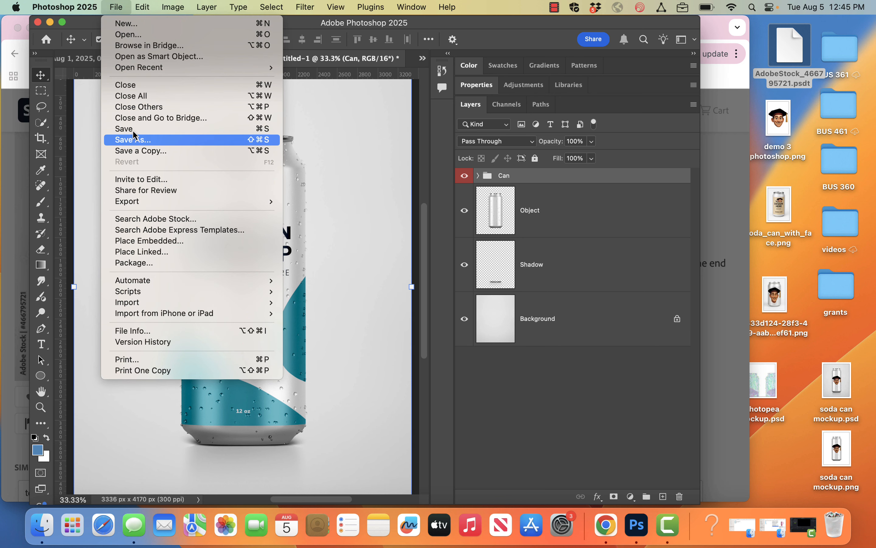
pyautogui.click(134, 141)
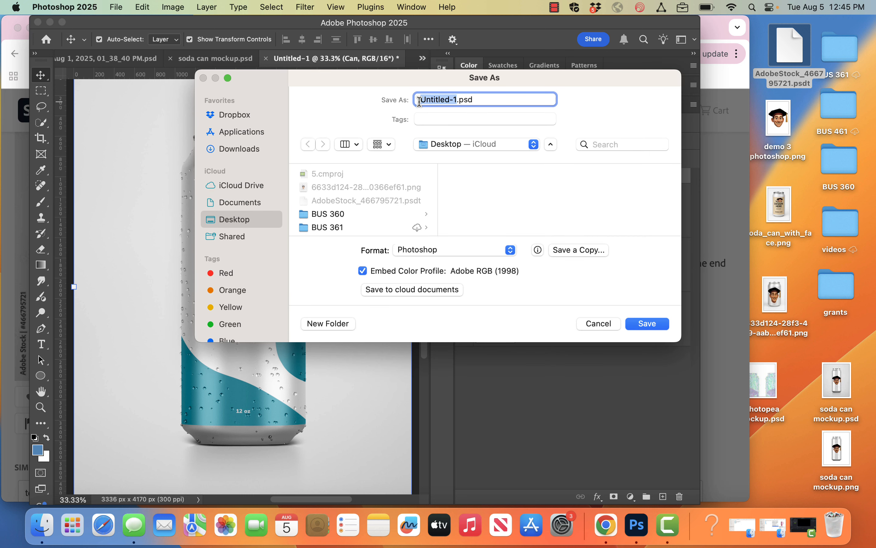
pyautogui.write('photoshop mockup demo')
pyautogui.press('Return')
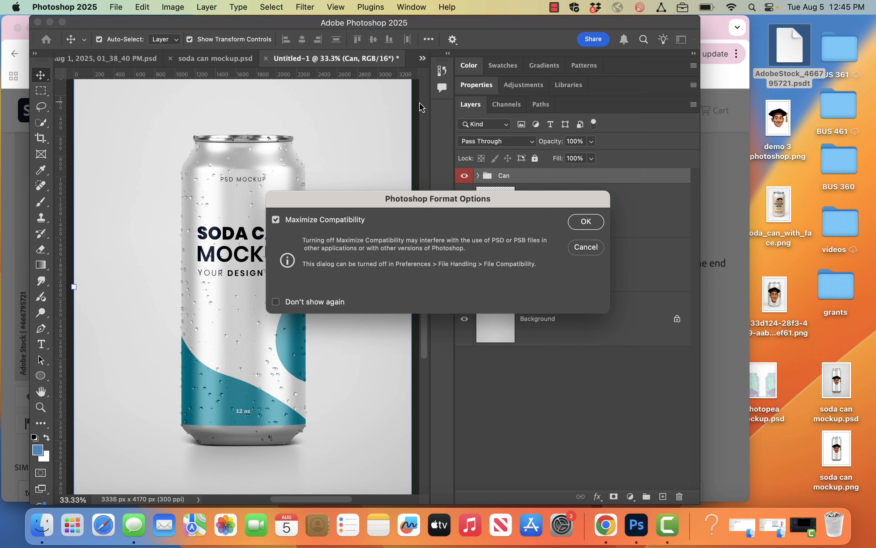
pyautogui.press('Return')
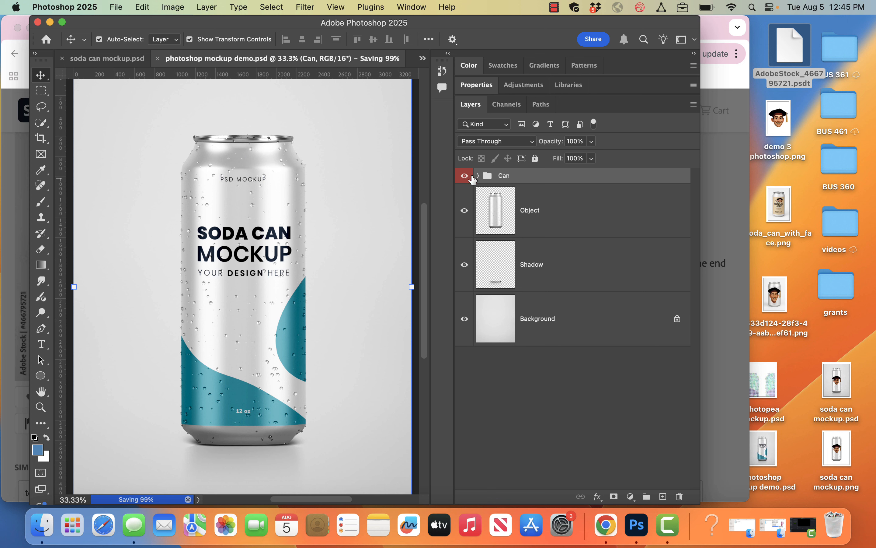
# - Expand the Can group and open the smart object contents of its [YOUR IMAGE HERE] layer
pyautogui.click(478, 177)
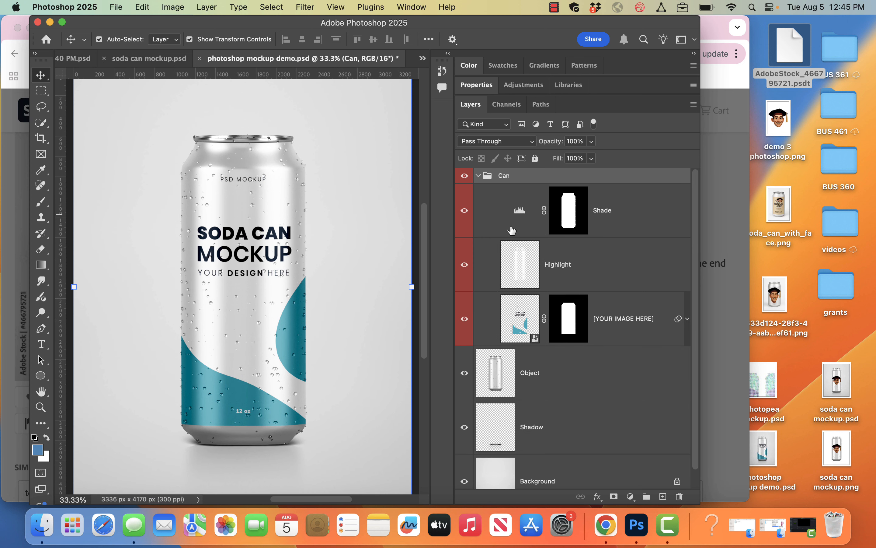
pyautogui.click(523, 328)
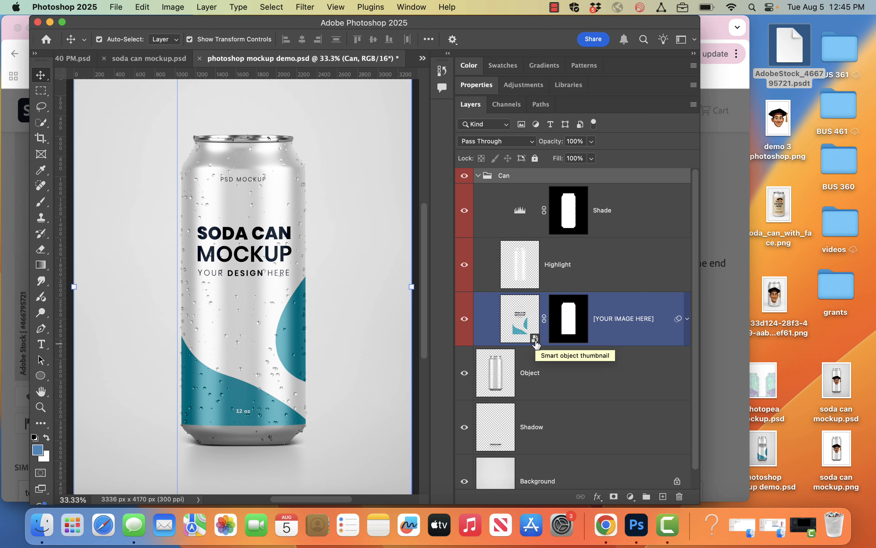
pyautogui.doubleClick(535, 342)
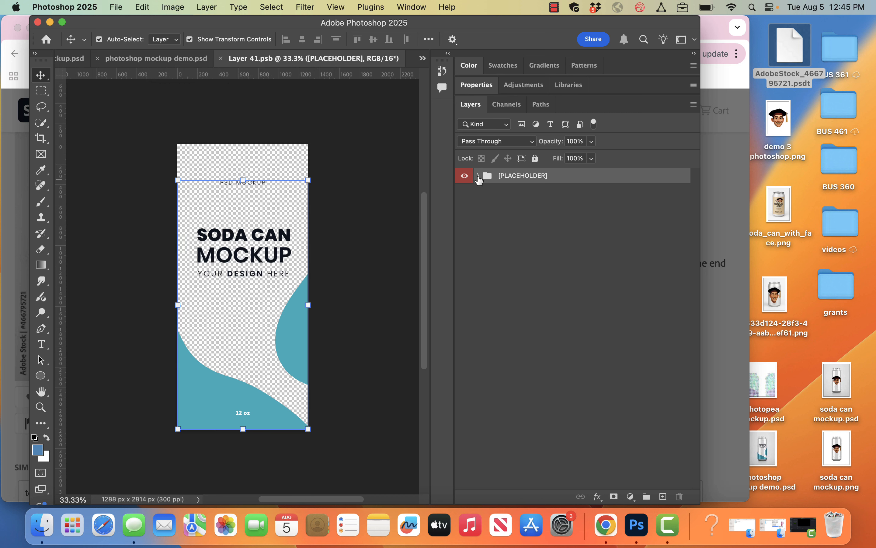
# - Expand the [PLACEHOLDER] group and hide its Graphic Elements layer
pyautogui.click(478, 176)
pyautogui.click(471, 205)
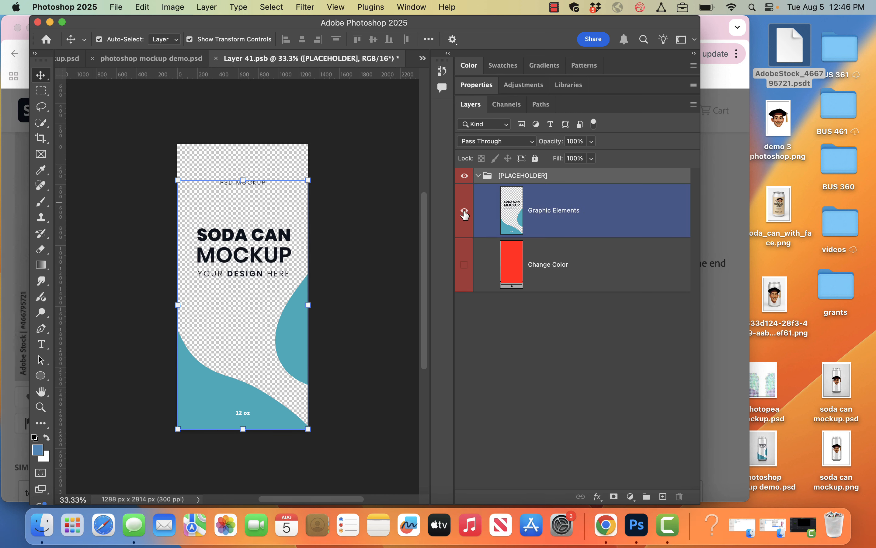
pyautogui.click(465, 212)
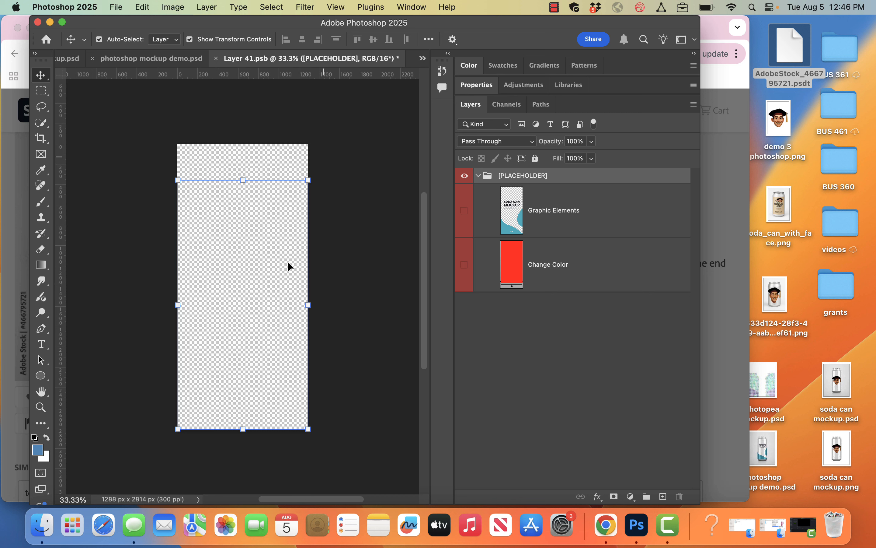
# - Place demo 3 photoshop.png centred on the label artwork, scaled to about 32.7%, and save and close the smart object
pyautogui.moveTo(785, 115); pyautogui.dragTo(244, 268)
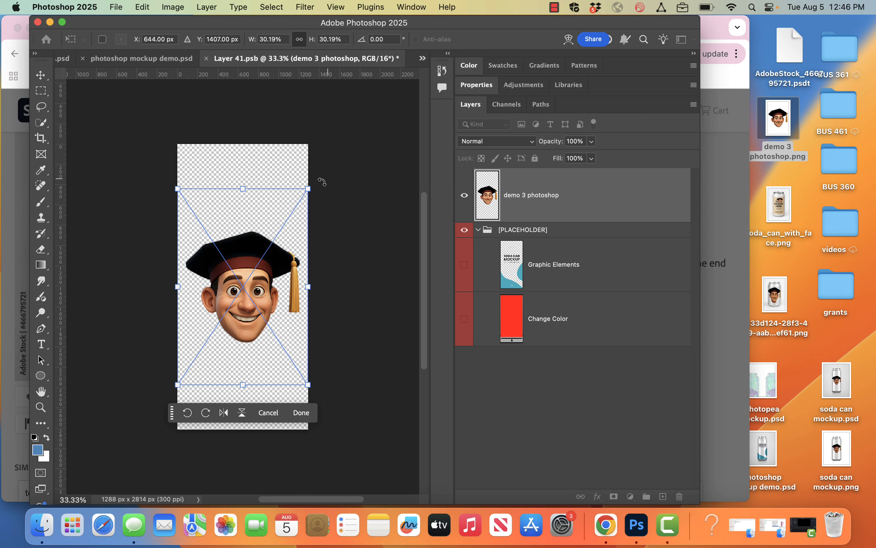
pyautogui.moveTo(313, 190); pyautogui.dragTo(320, 183)
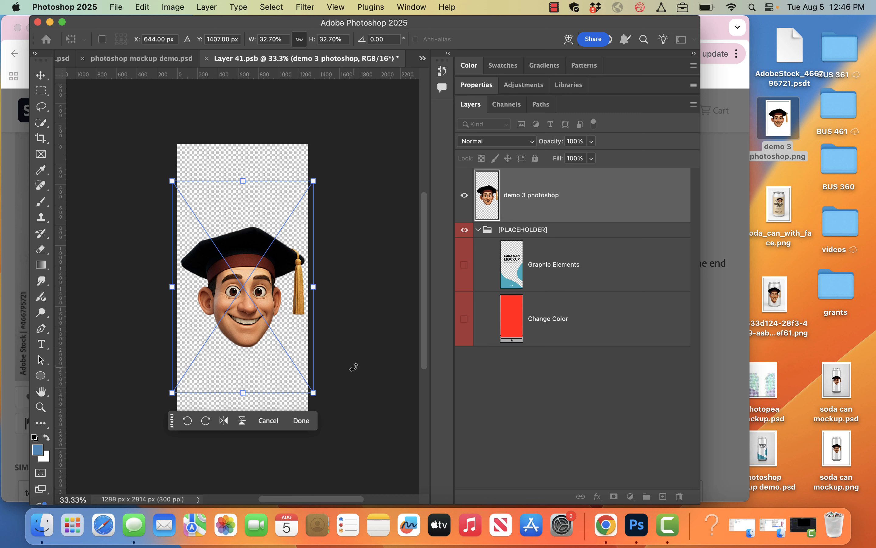
pyautogui.click(302, 421)
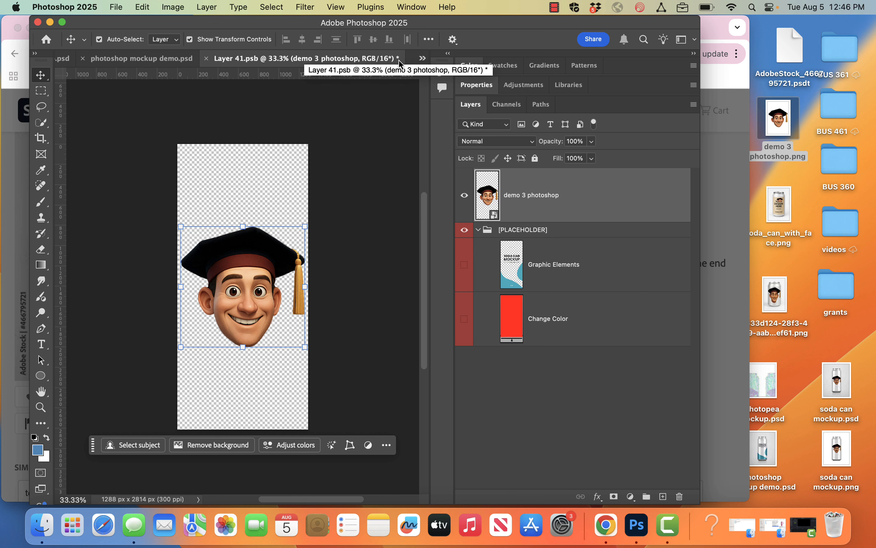
pyautogui.click(206, 59)
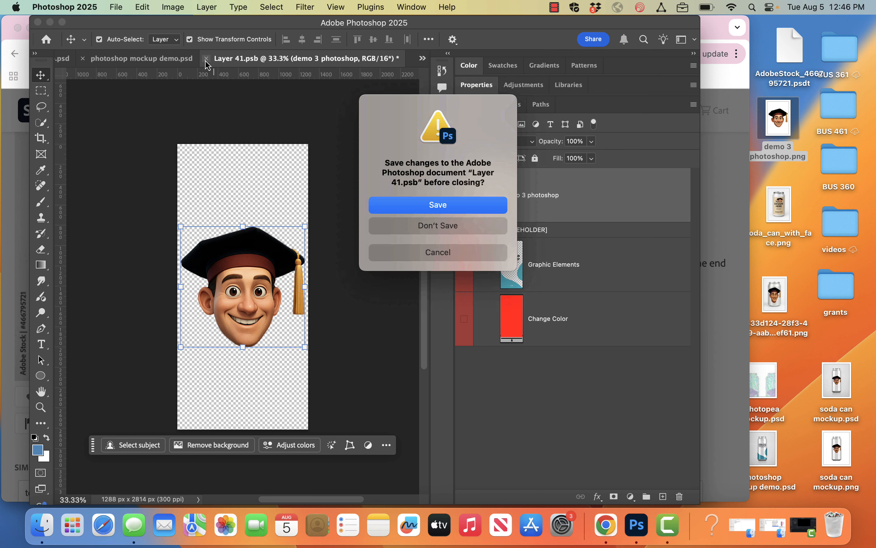
pyautogui.click(430, 207)
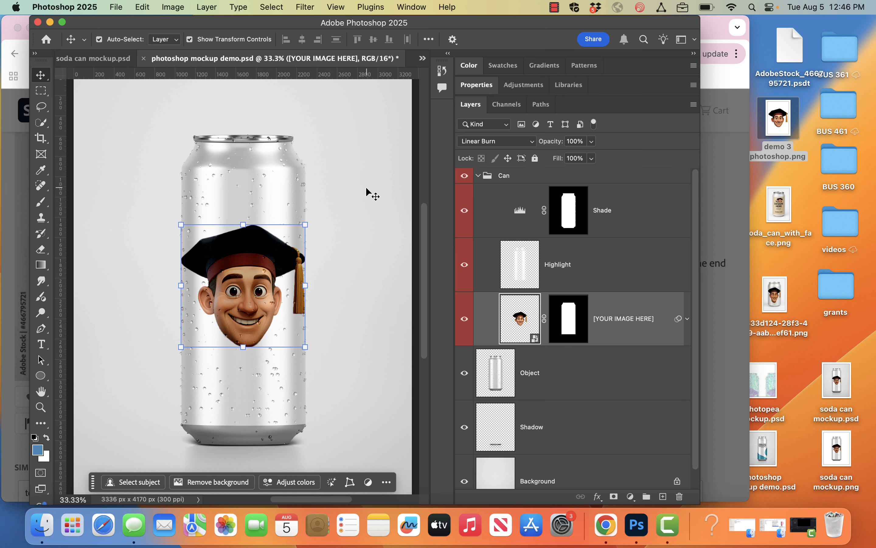
# - Examine the face on the can up close and review the blend mode options of the [YOUR IMAGE HERE] layer
pyautogui.click(502, 263)
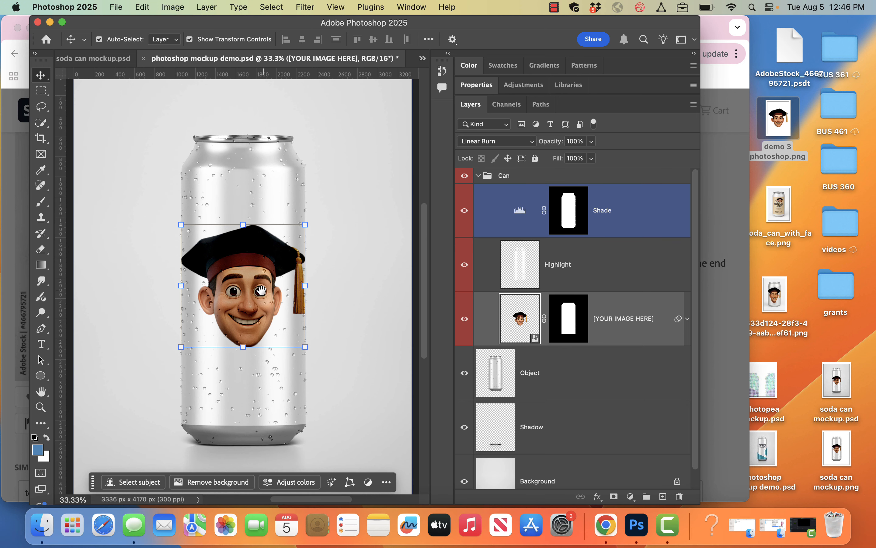
pyautogui.press('super')
pyautogui.keyDown('super'); pyautogui.click(248, 293); pyautogui.keyUp('super')
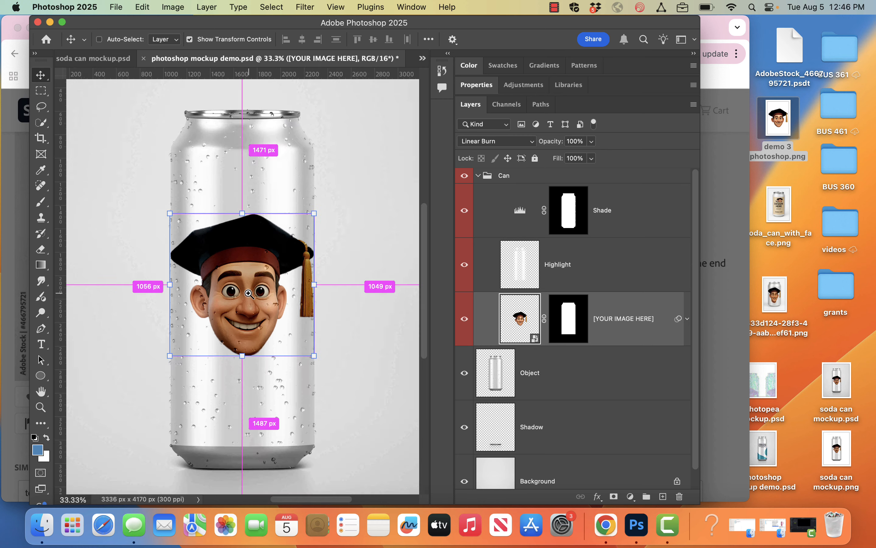
pyautogui.keyDown('super'); pyautogui.click(249, 293); pyautogui.keyUp('super')
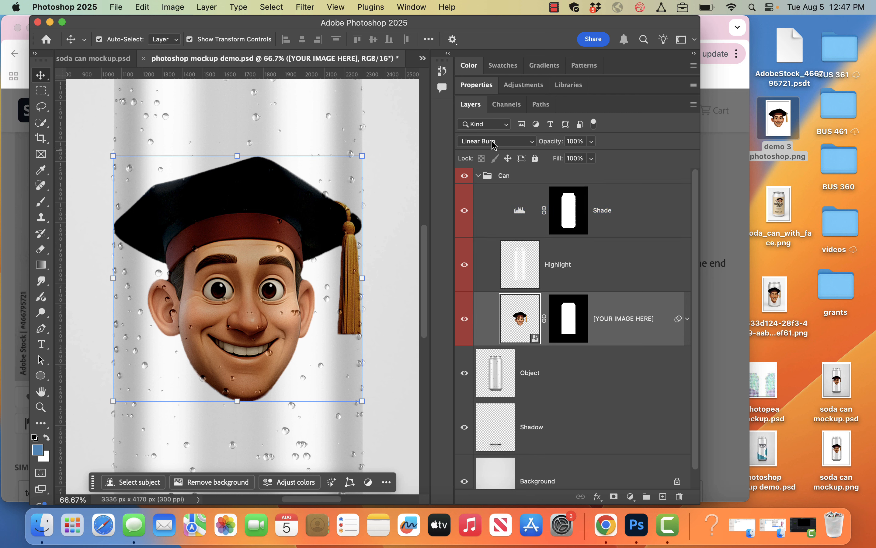
pyautogui.click(513, 142)
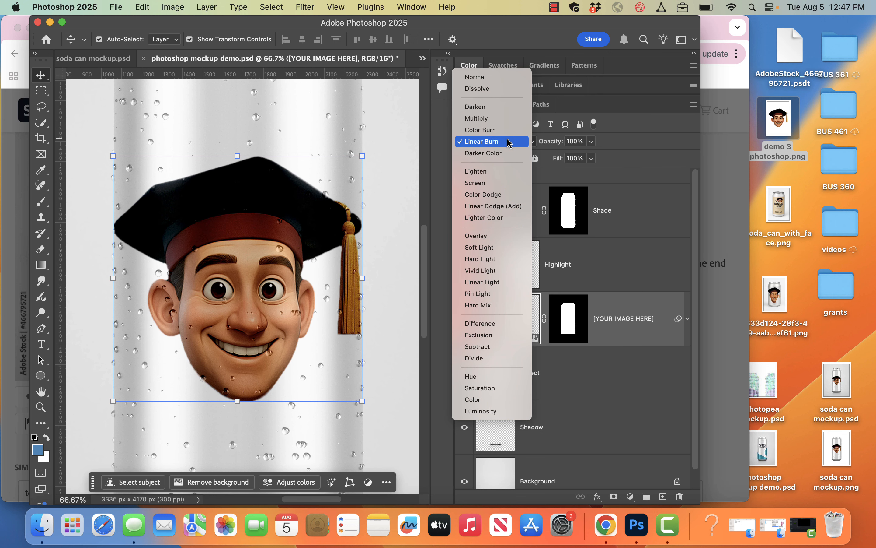
pyautogui.click(509, 141)
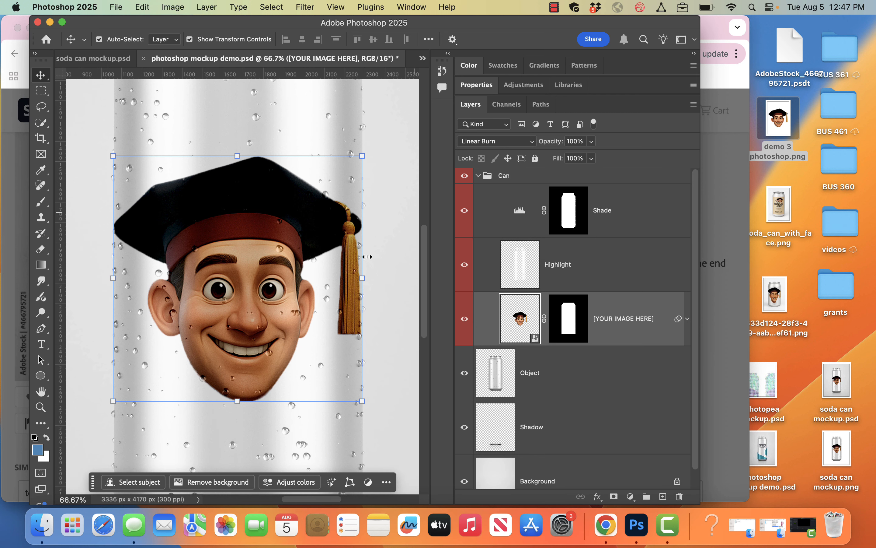
pyautogui.click(533, 232)
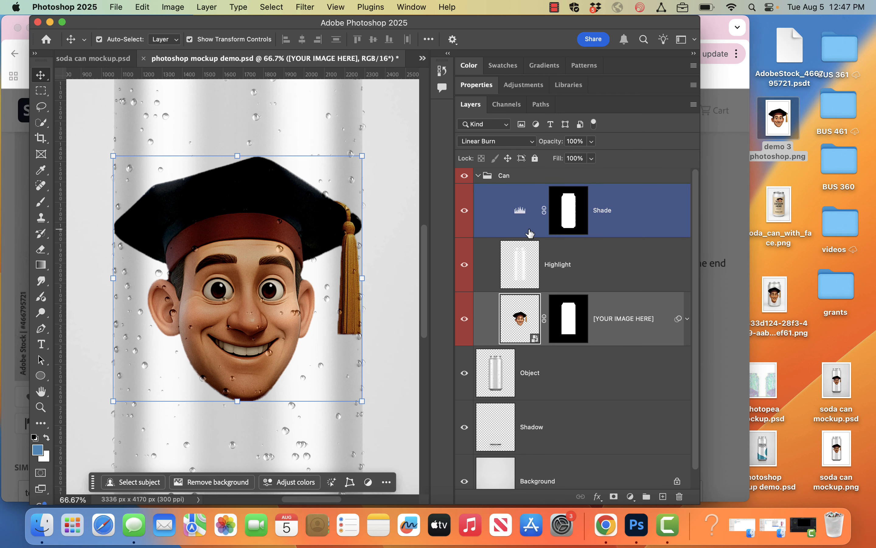
pyautogui.click(477, 177)
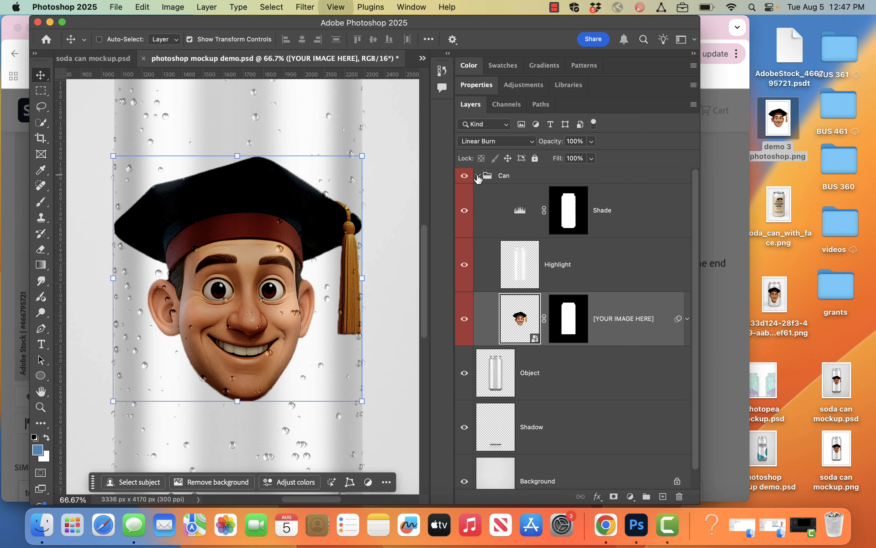
# - Fit the whole can in view, collapse the Can group, and hide the Background and Shadow layers
pyautogui.press('super+0')
pyautogui.click(478, 177)
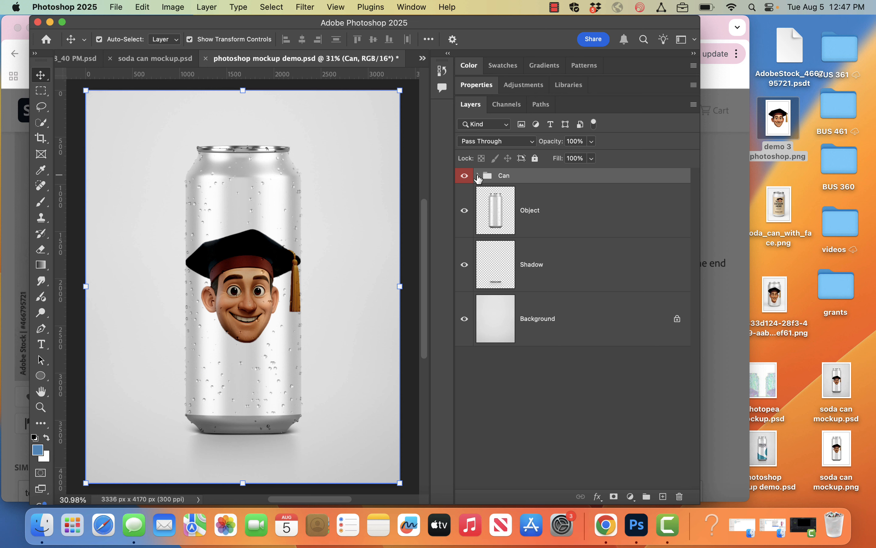
pyautogui.click(464, 319)
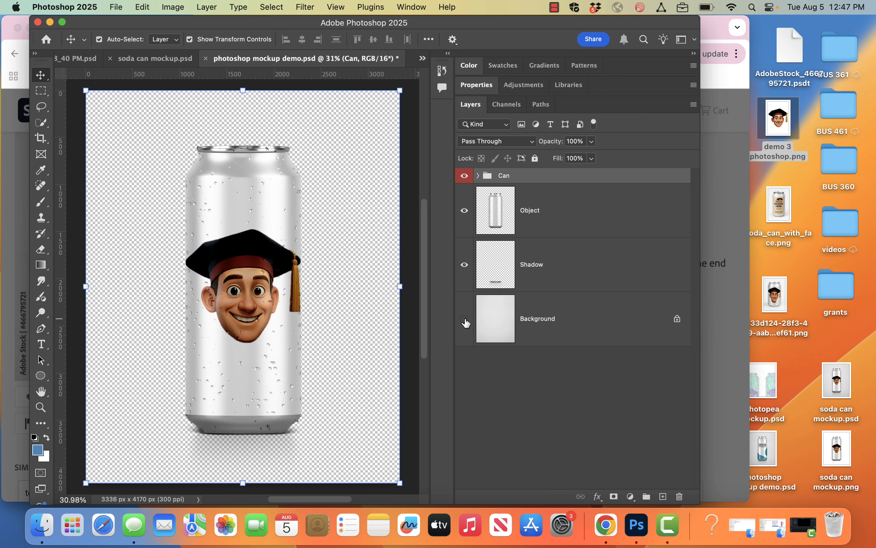
pyautogui.click(491, 274)
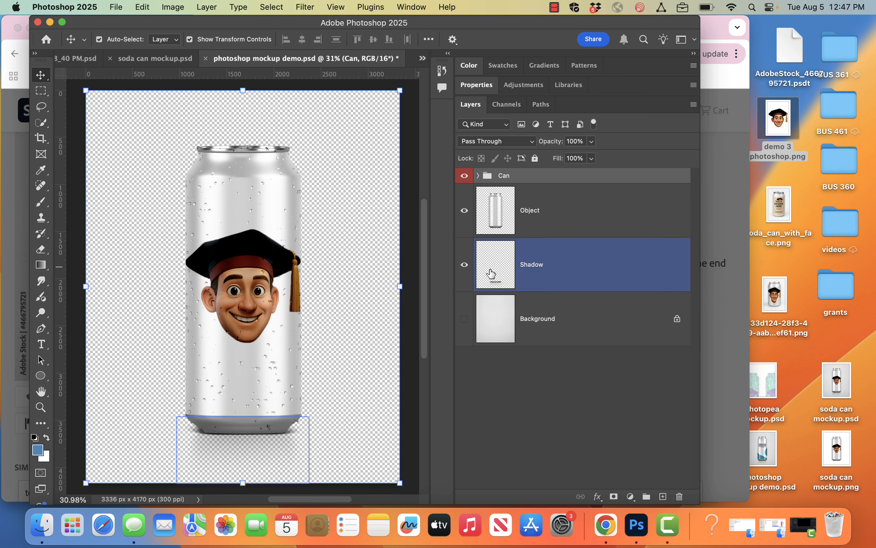
pyautogui.click(465, 266)
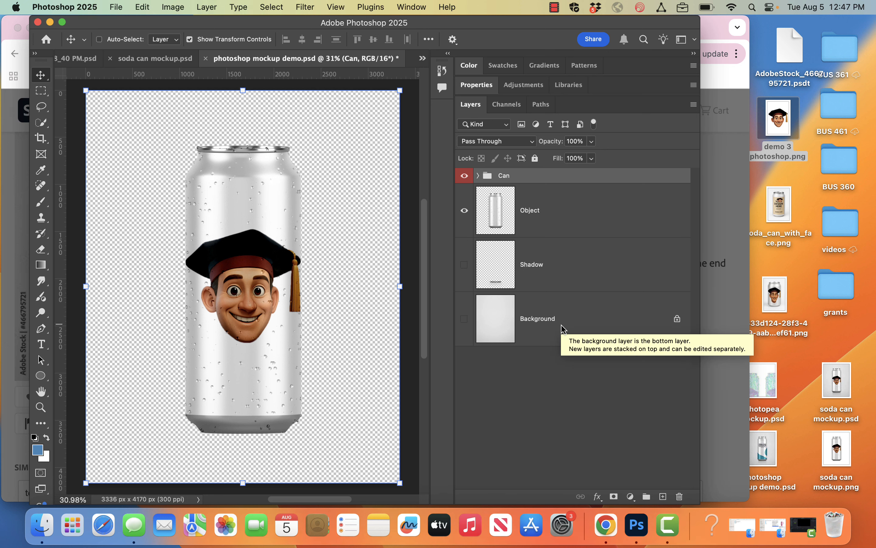
# - Stamp the visible can layers into a new merged layer and hide the Can group and Object layer
pyautogui.press('super+alt+shift+e')
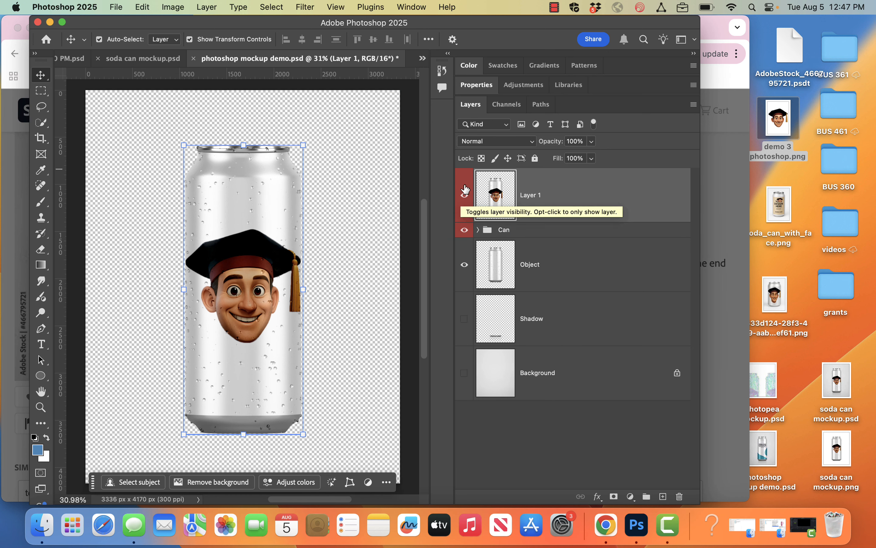
pyautogui.click(464, 231)
pyautogui.click(464, 264)
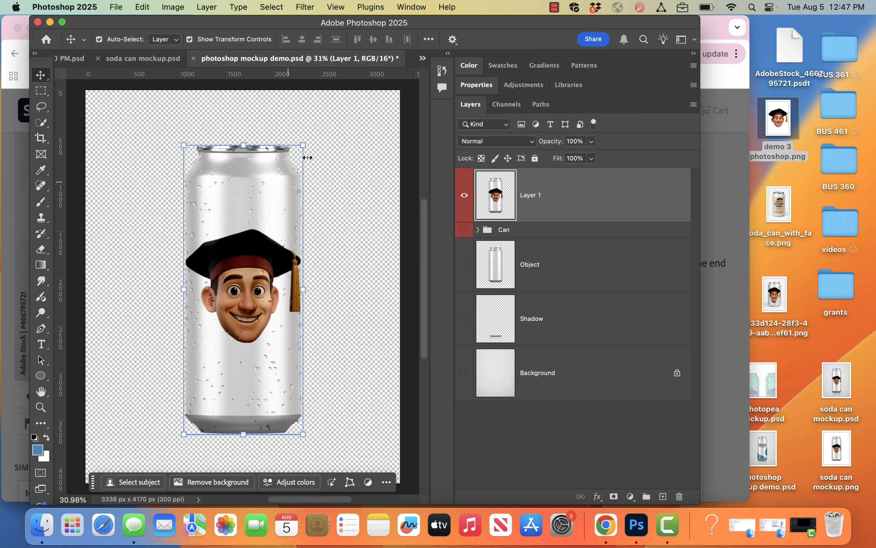
# - Try rotating the merged can layer clockwise by about 6 degrees and undo the rotation
pyautogui.moveTo(335, 137)
pyautogui.mouseDown()
pyautogui.moveTo(160, 129)
pyautogui.moveTo(344, 127)
pyautogui.mouseUp()
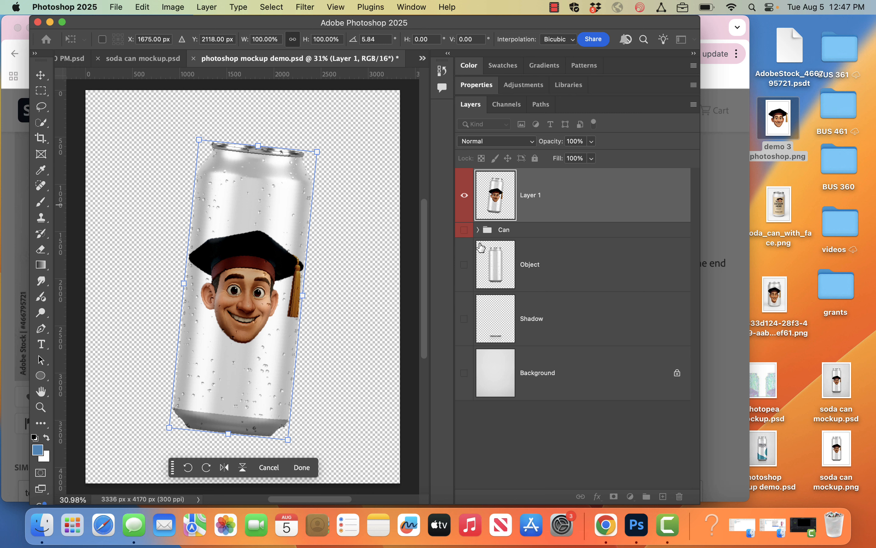
pyautogui.press('super+z')
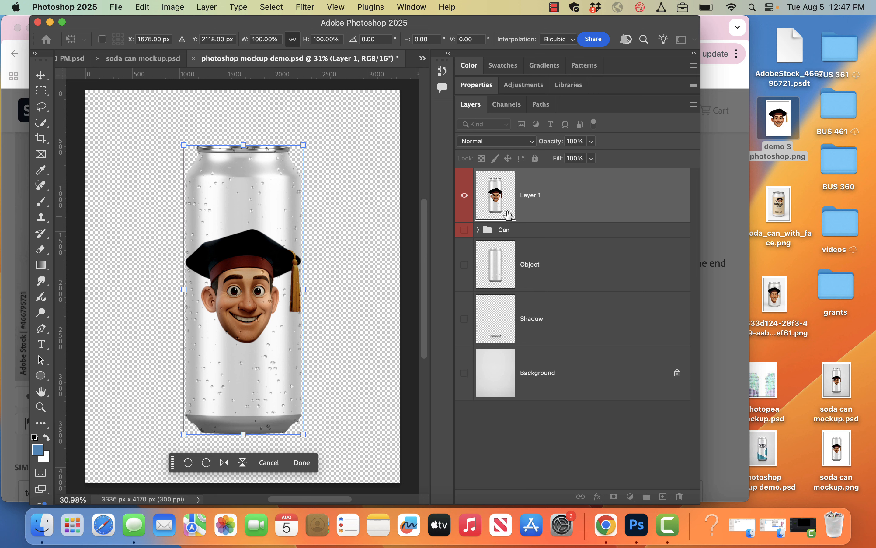
pyautogui.press('Return')
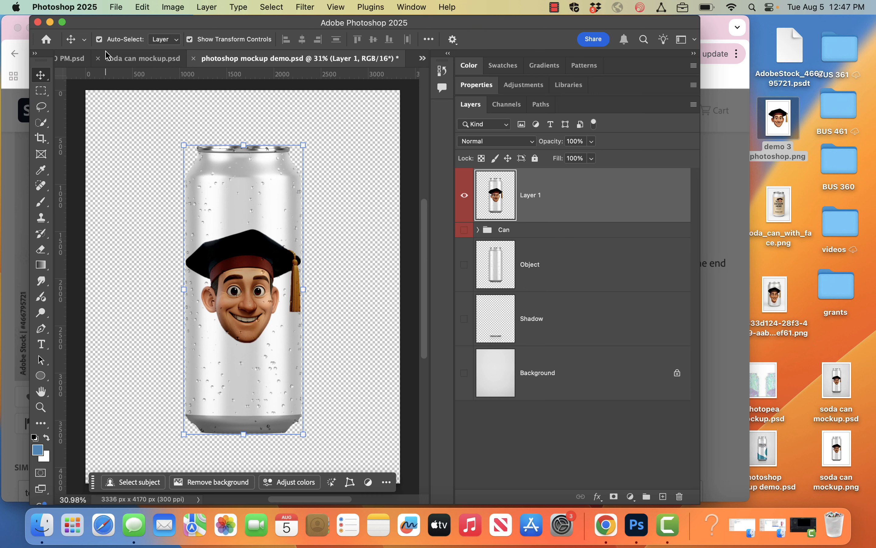
# - Export the can on its transparent background as photoshop mockup demo.png to the Desktop
pyautogui.click(119, 6)
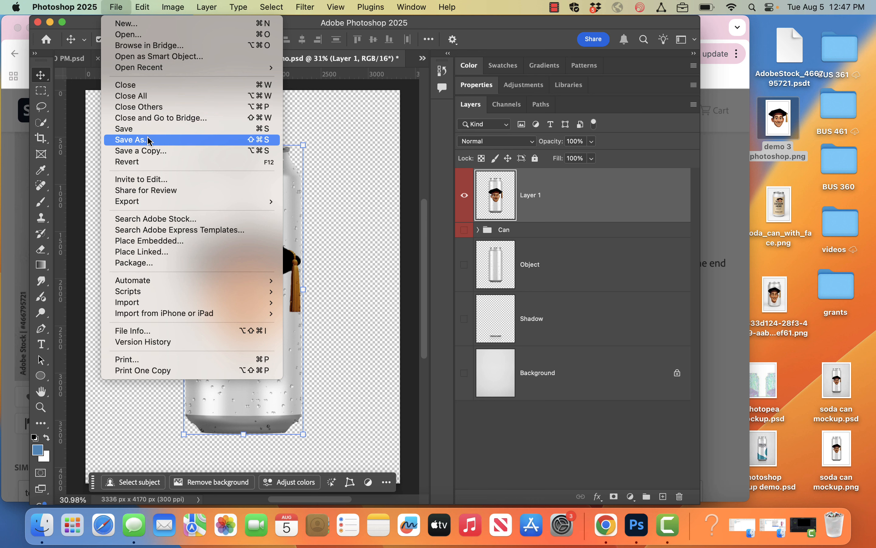
pyautogui.moveTo(146, 201)
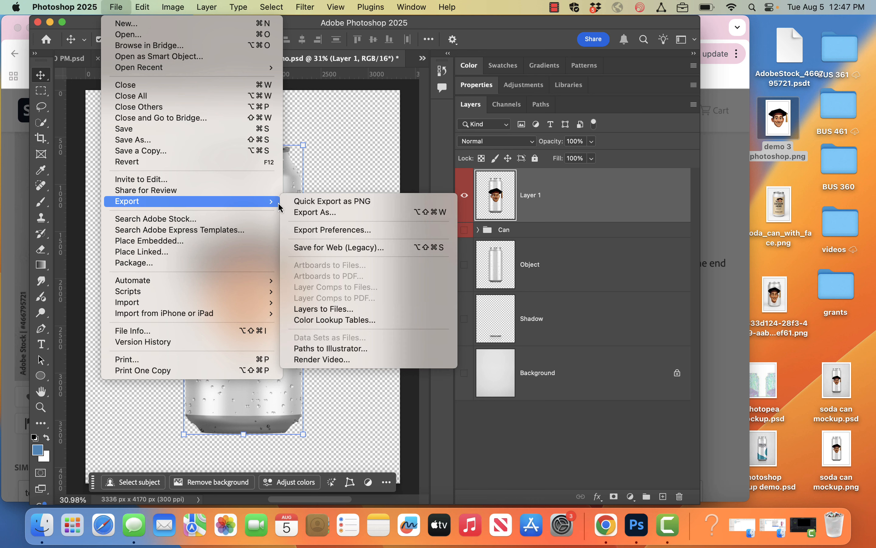
pyautogui.click(308, 209)
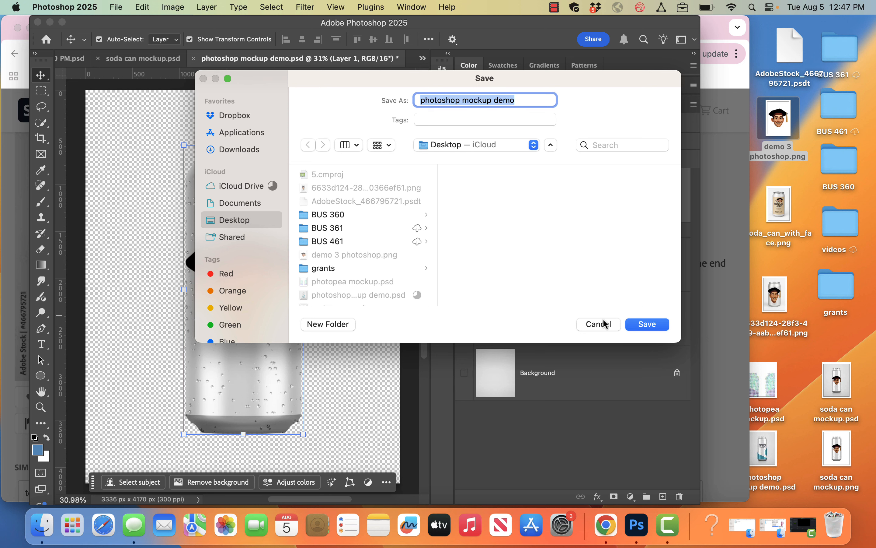
pyautogui.click(657, 330)
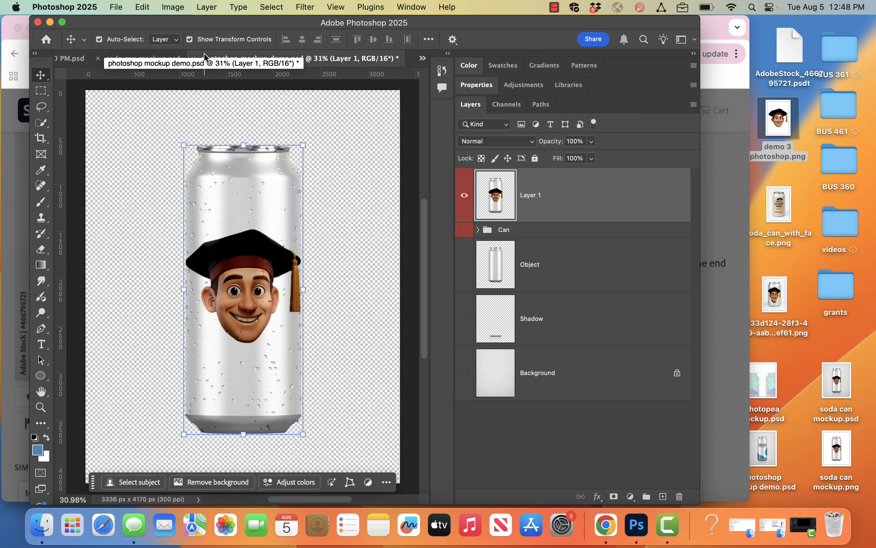
# - Minimize Photoshop and close the Find similar dialog on the Adobe Stock page in Chrome
pyautogui.click(50, 23)
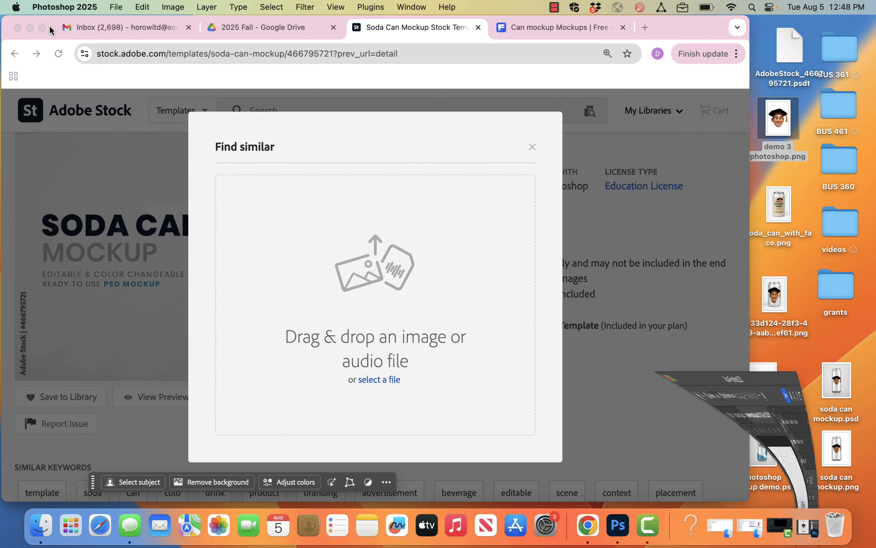
pyautogui.click(536, 149)
pyautogui.click(534, 148)
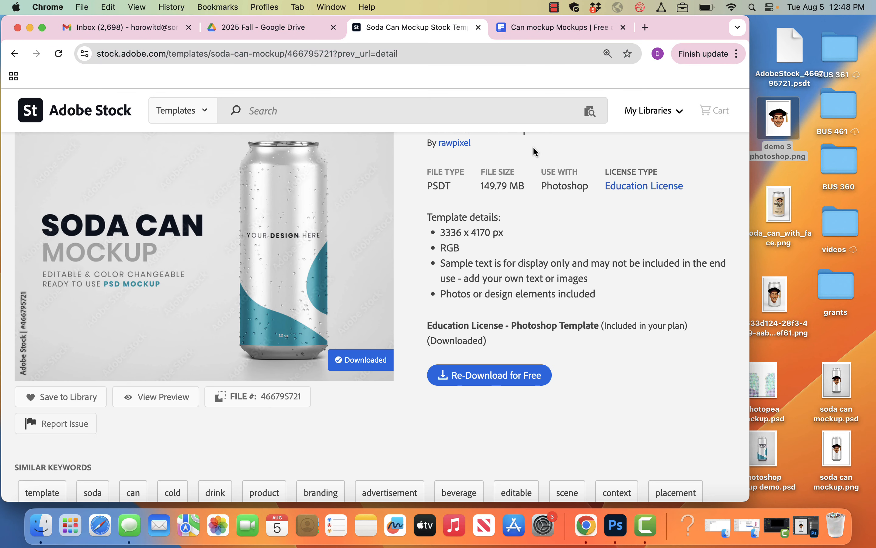
# - Review the Finder file information of AdobeStock_466795721.psdt on the desktop and close it
pyautogui.rightClick(791, 62)
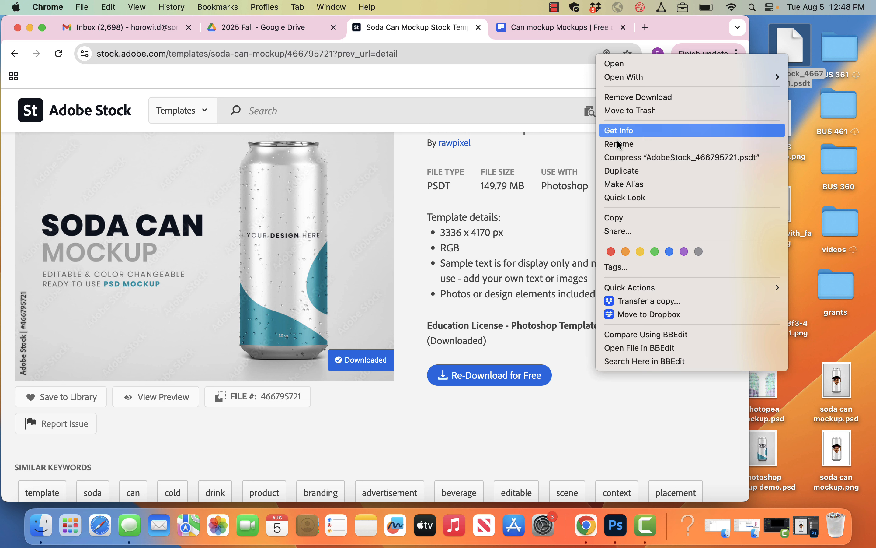
pyautogui.click(635, 134)
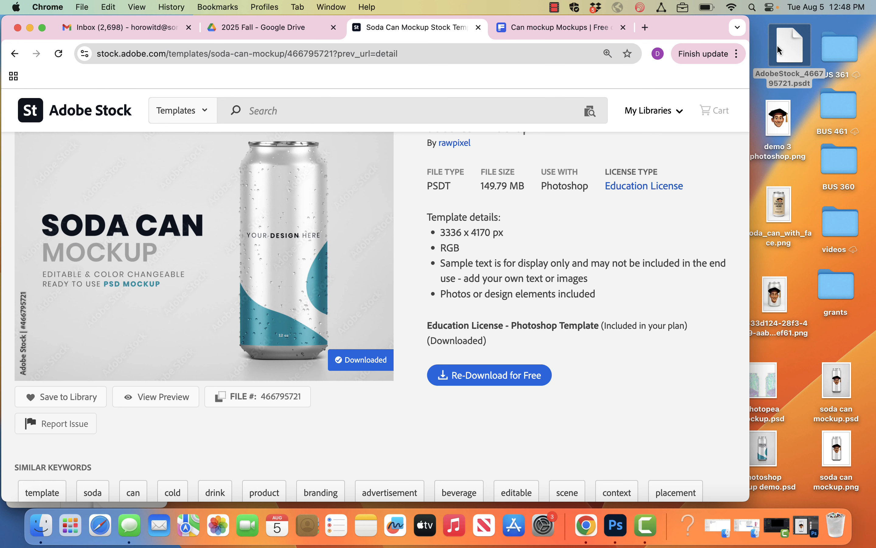
pyautogui.rightClick(789, 51)
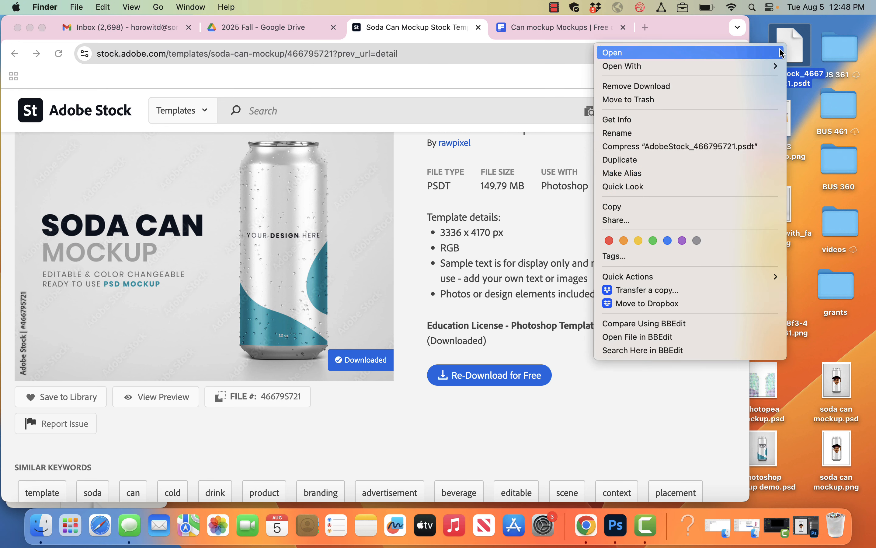
pyautogui.click(688, 119)
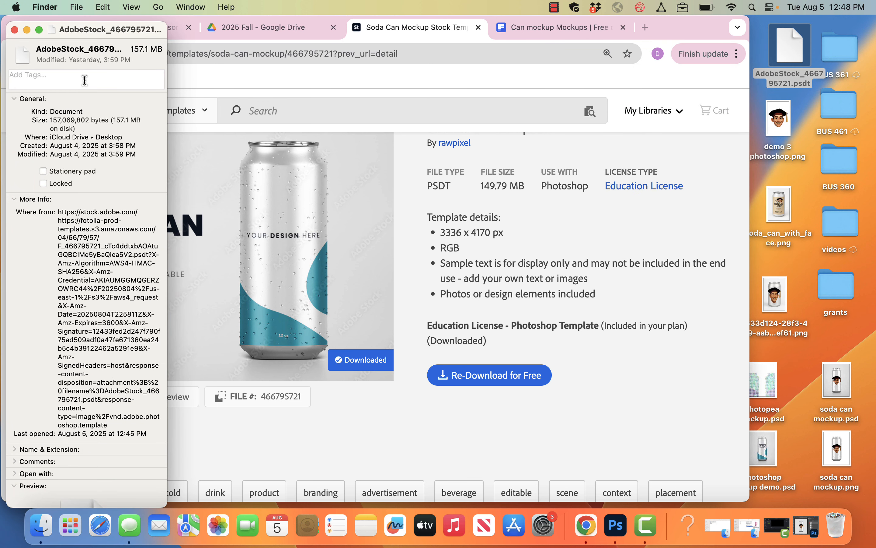
pyautogui.click(15, 30)
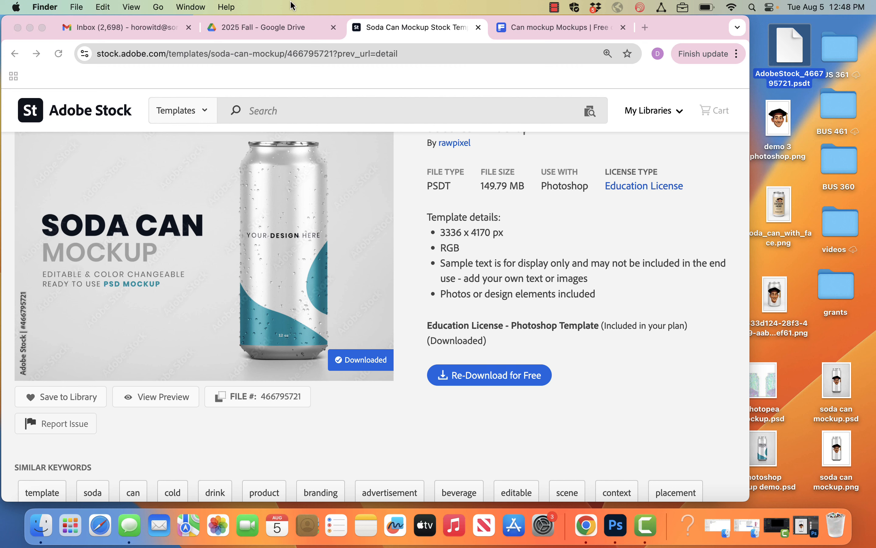
# - Switch to Photopea in the other Chrome window, reload it, and open AdobeStock_466795721.psdt from the desktop
pyautogui.click(29, 28)
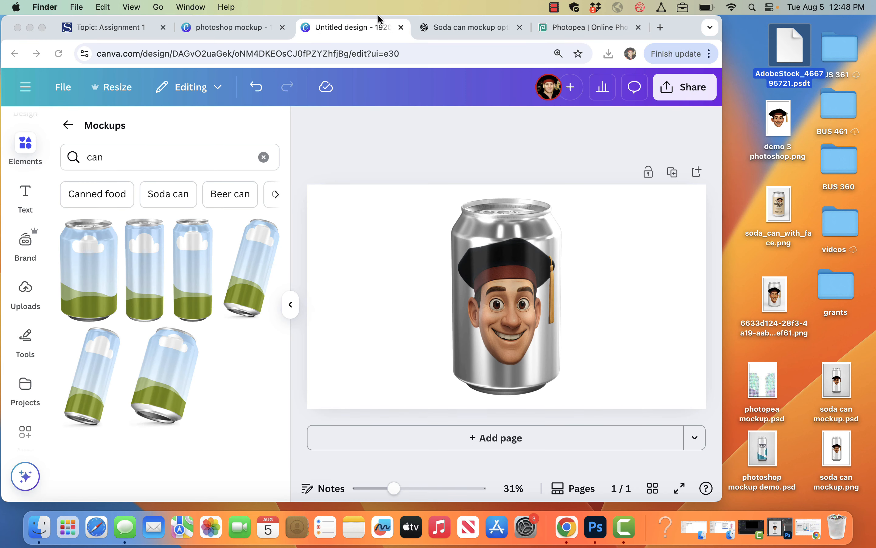
pyautogui.click(589, 29)
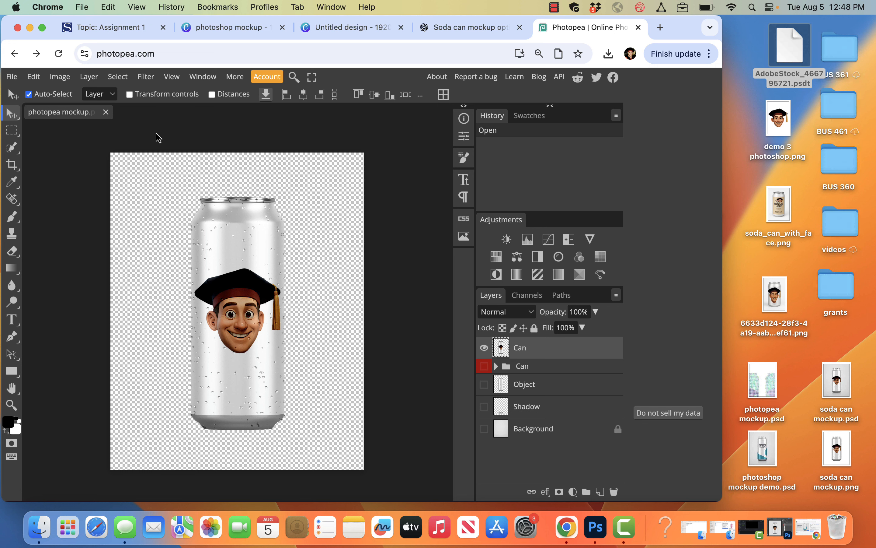
pyautogui.click(161, 53)
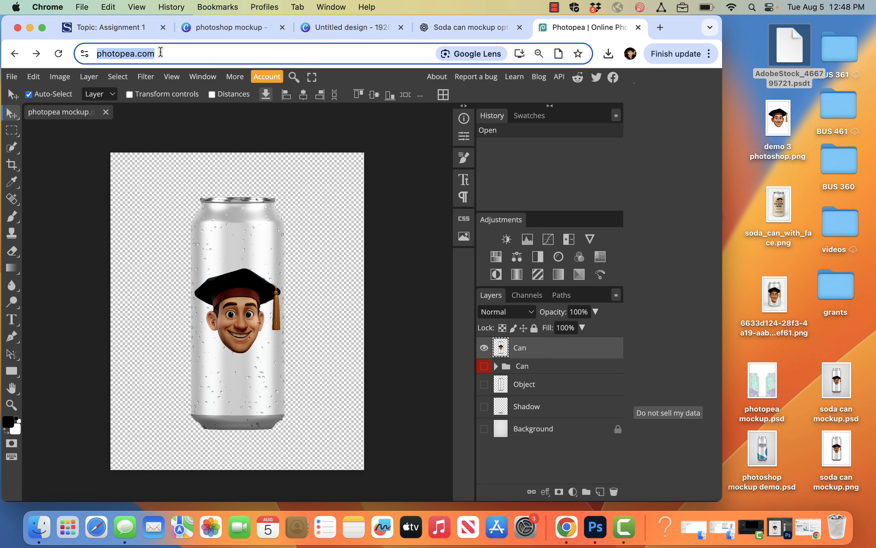
pyautogui.press('Return')
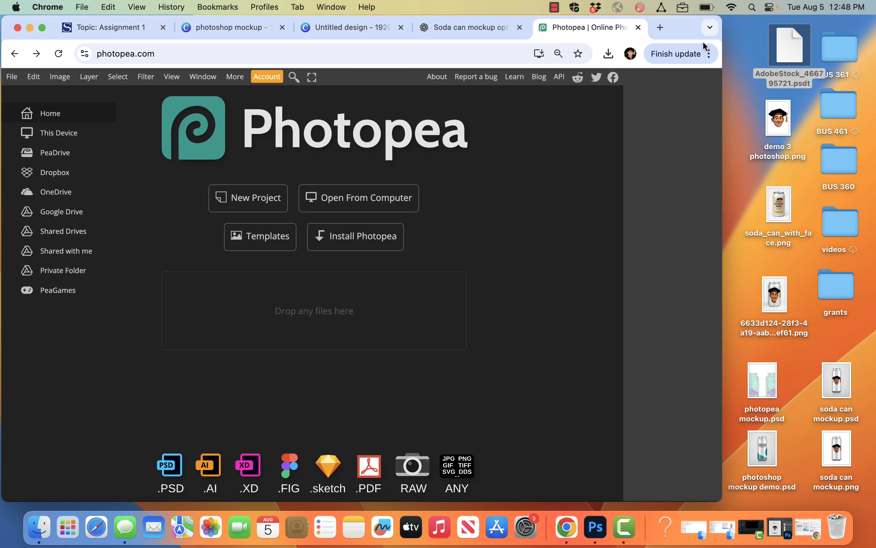
pyautogui.moveTo(790, 52); pyautogui.dragTo(371, 191)
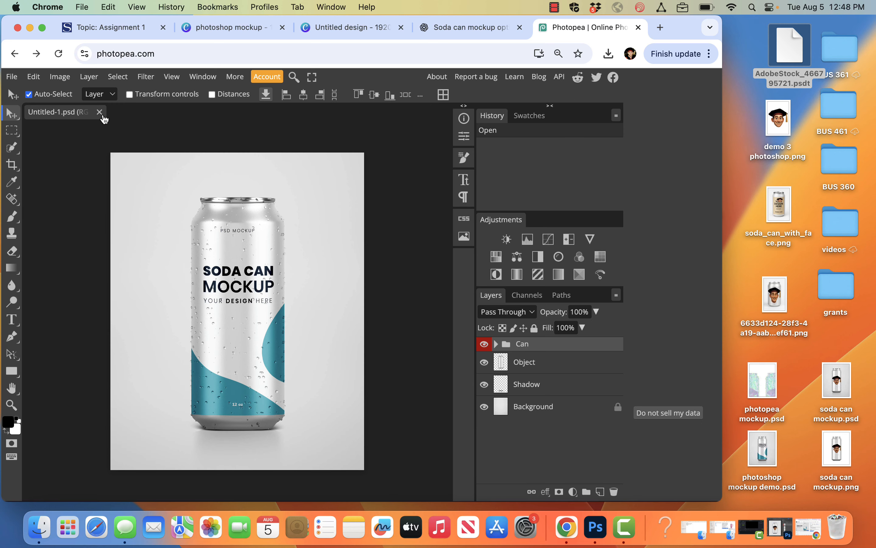
# - Save the opened template as a PSD on the Desktop, named photopea mockupdemo
pyautogui.click(13, 77)
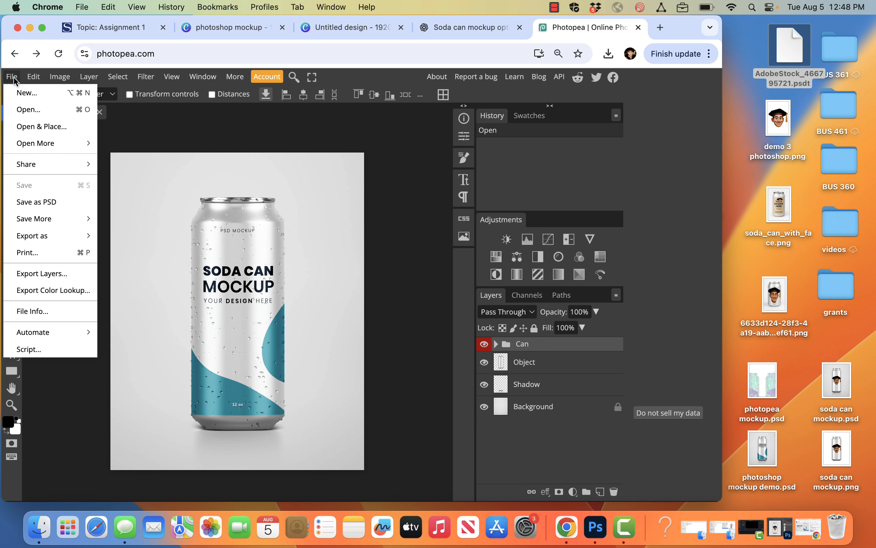
pyautogui.click(40, 206)
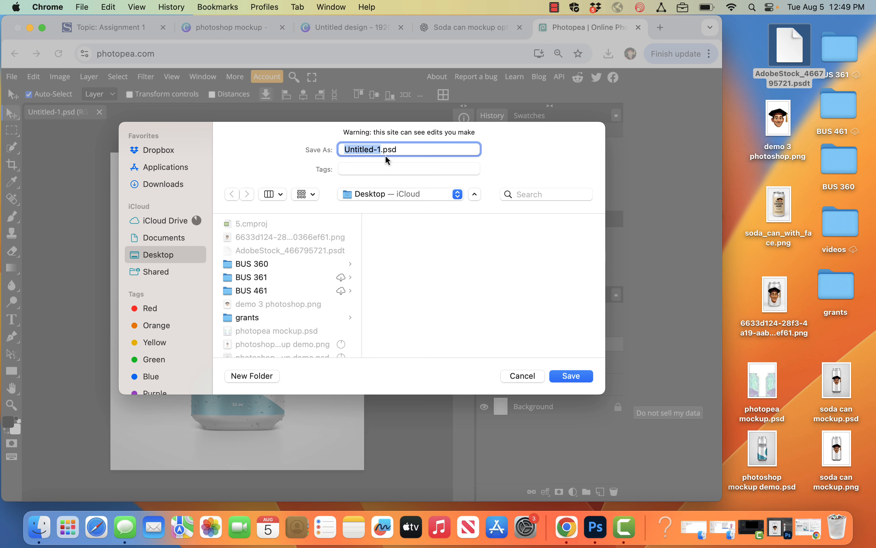
pyautogui.write('photopea mock')
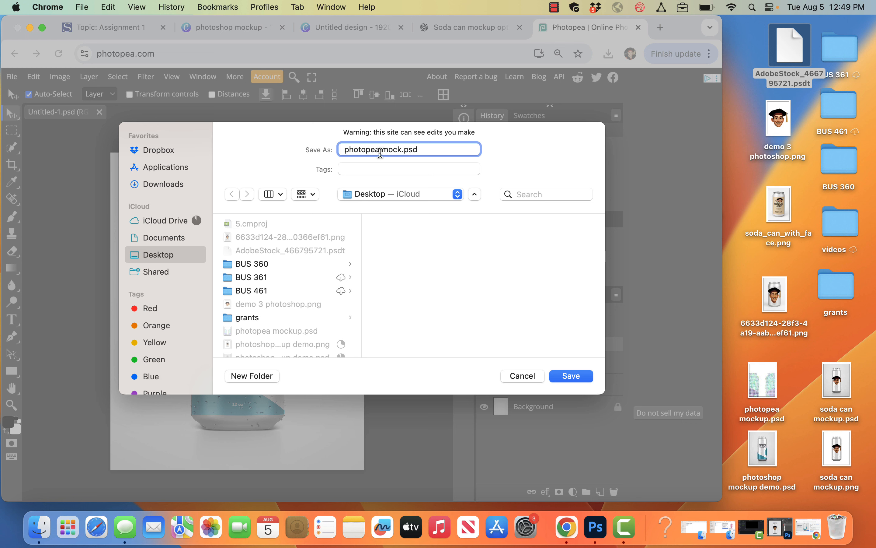
pyautogui.write('up updated')
pyautogui.press('Return')
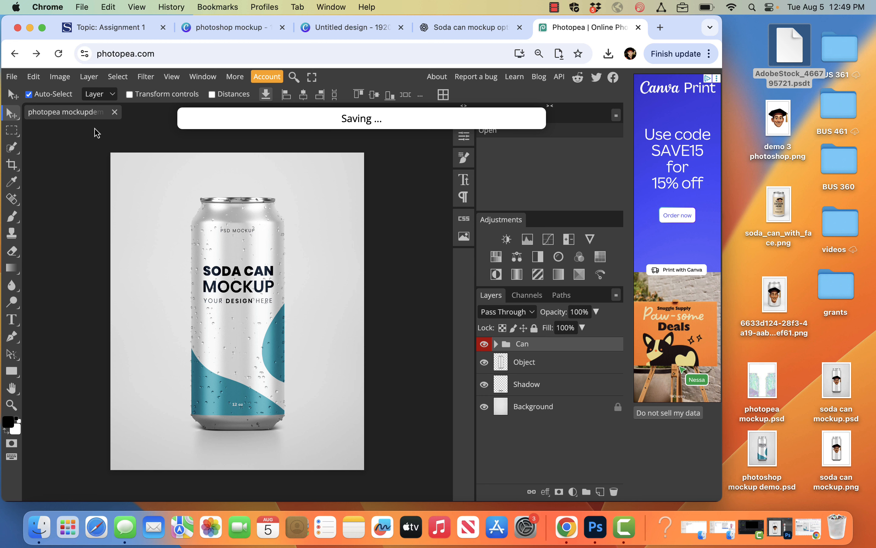
pyautogui.click(438, 201)
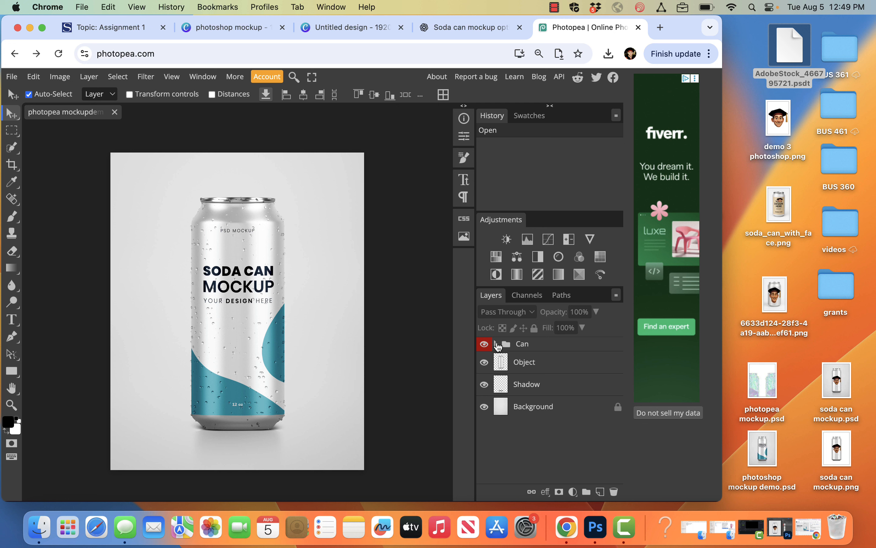
# - Open the Can group's [YOUR IMAGE HERE] smart object and hide the Graphic Elements layer in its [PLACEHOLDER] group
pyautogui.click(497, 344)
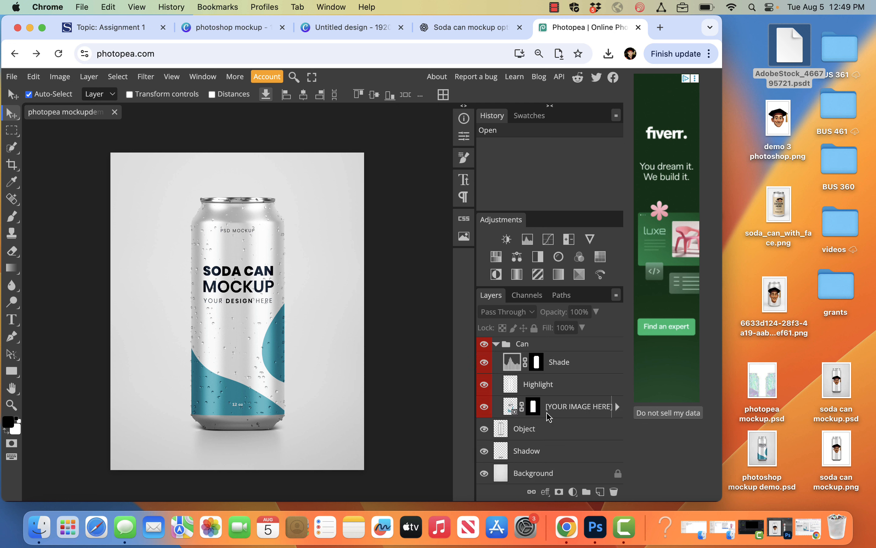
pyautogui.doubleClick(507, 407)
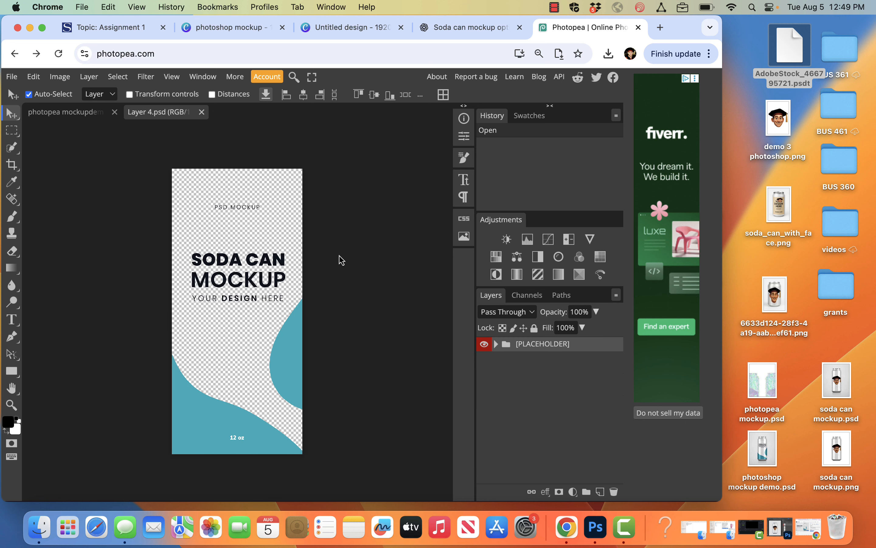
pyautogui.click(497, 344)
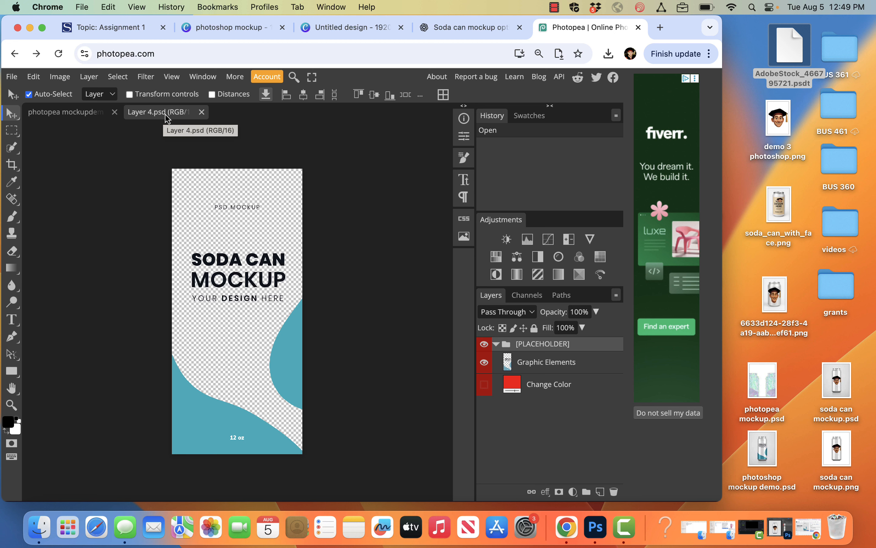
pyautogui.click(484, 363)
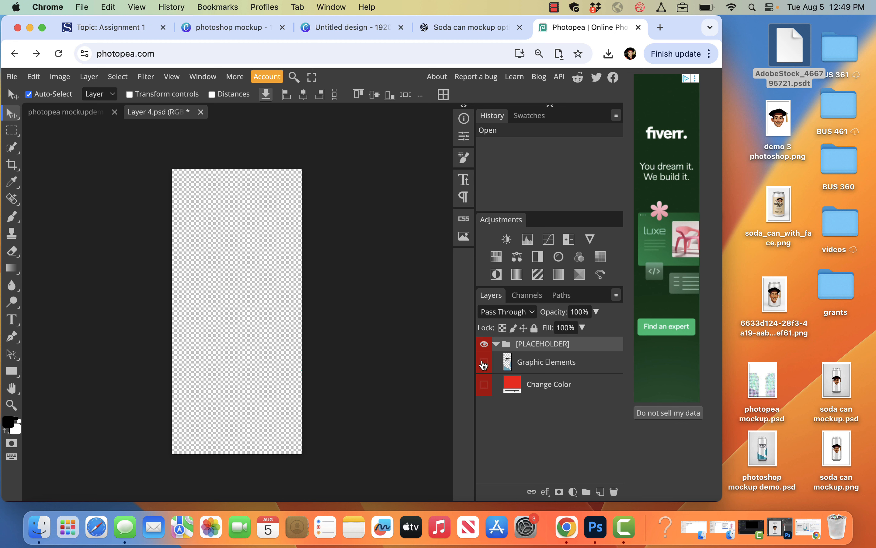
# - Place demo 3 photoshop.png from the desktop into the smart object and scale it to about 136.58%
pyautogui.moveTo(780, 127); pyautogui.dragTo(244, 297)
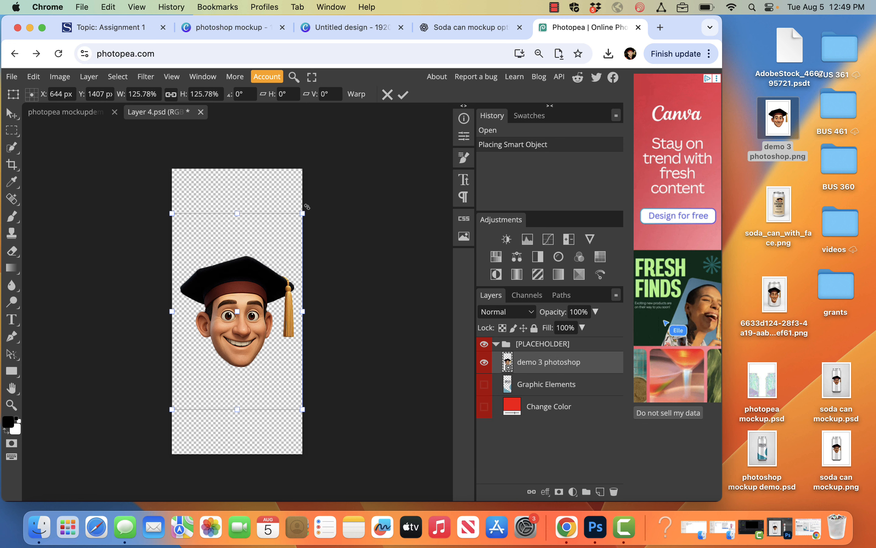
pyautogui.moveTo(303, 213); pyautogui.dragTo(309, 205)
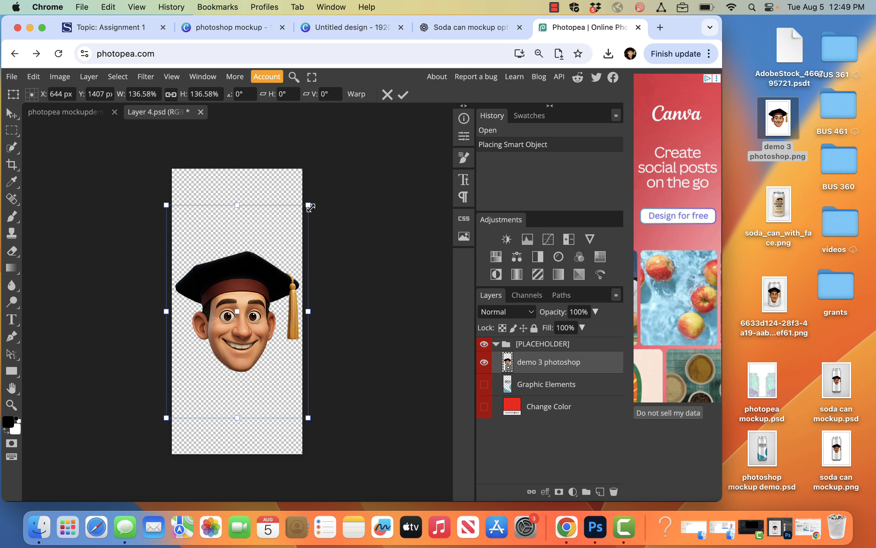
pyautogui.click(408, 96)
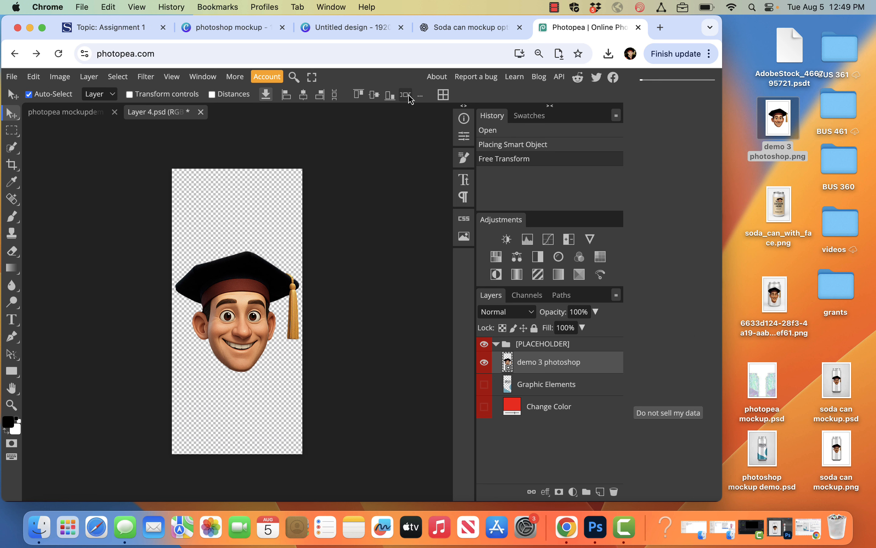
# - Save the edited smart object back to the can mockup and close its document
pyautogui.click(12, 77)
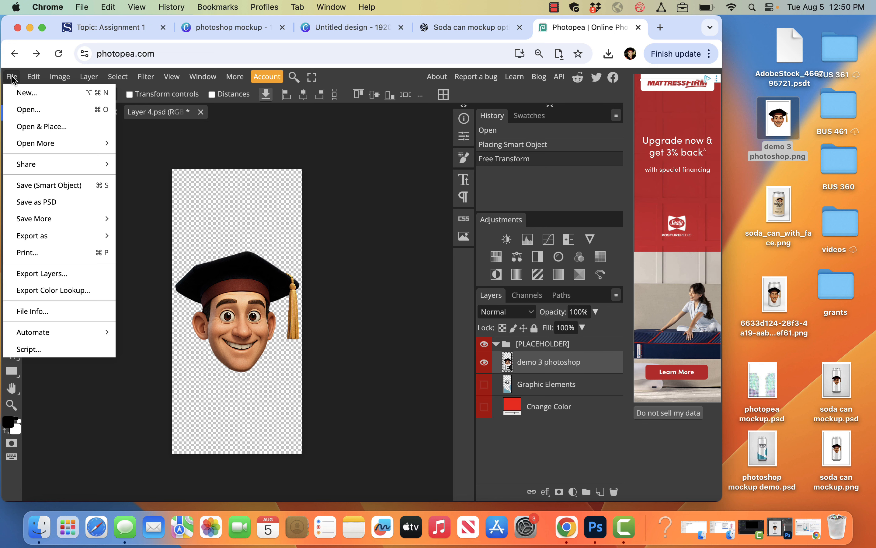
pyautogui.click(33, 186)
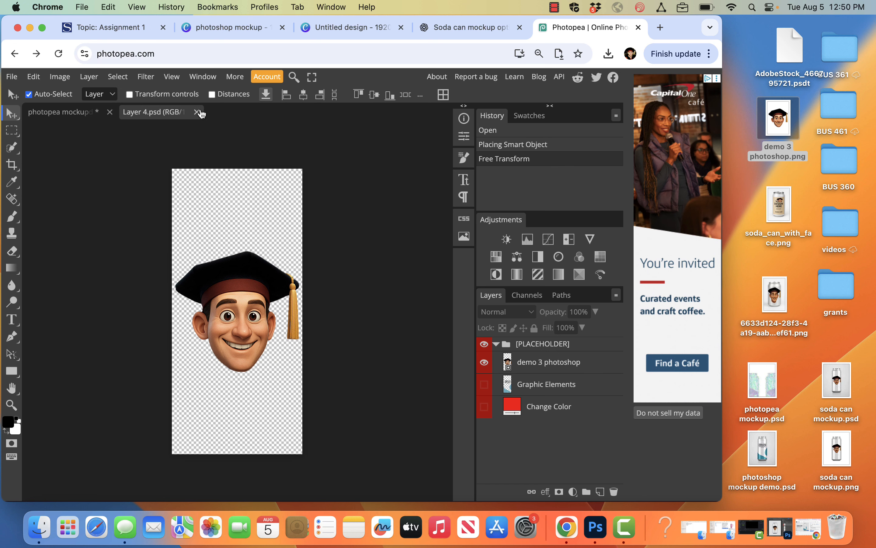
pyautogui.click(197, 113)
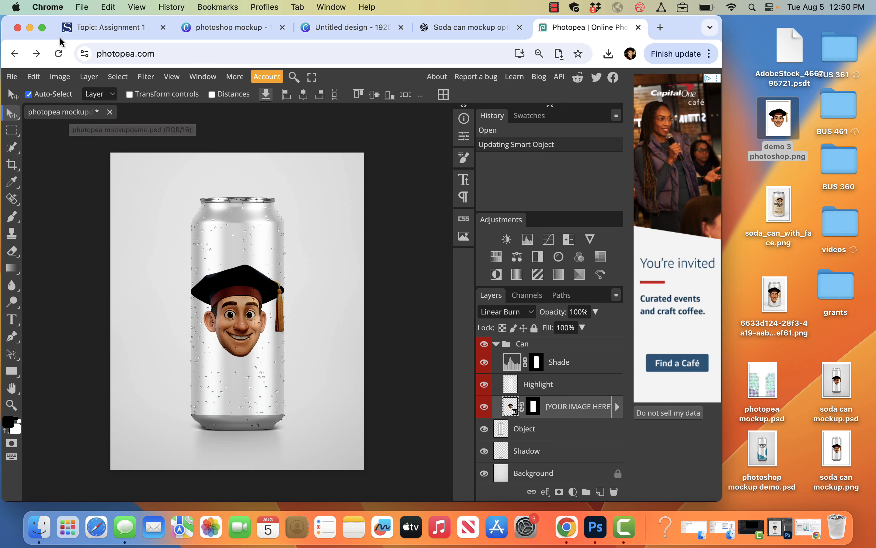
pyautogui.click(81, 6)
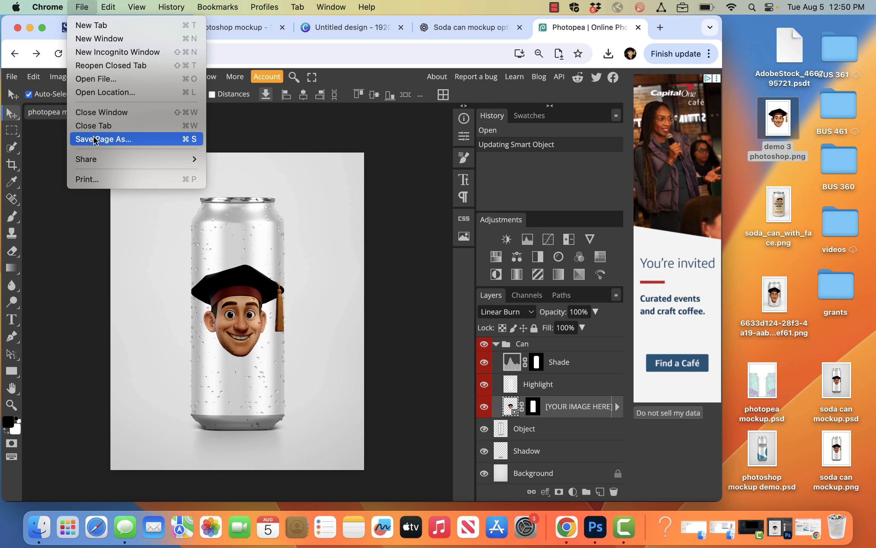
pyautogui.click(74, 4)
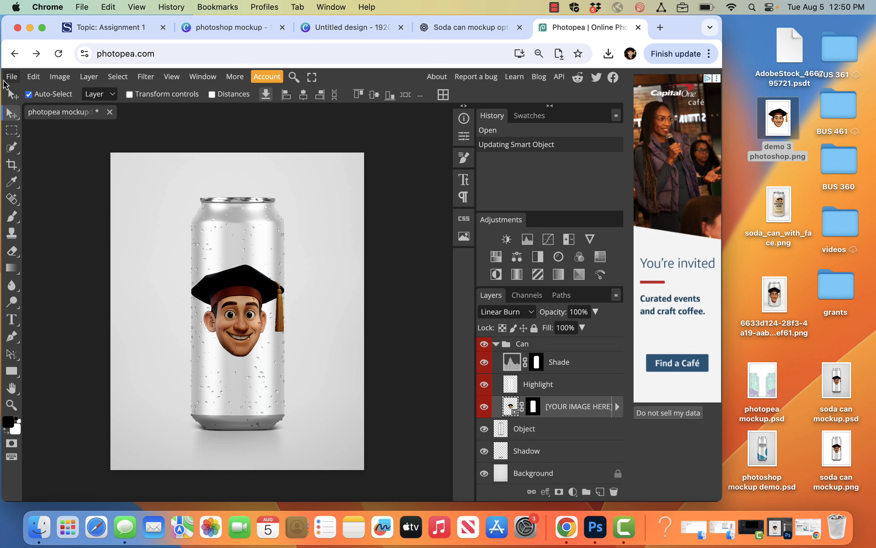
pyautogui.click(3, 80)
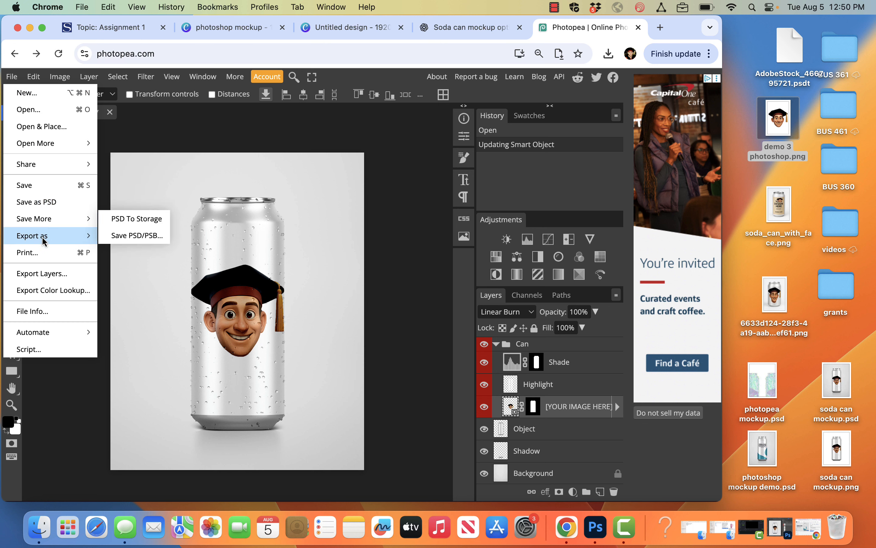
pyautogui.moveTo(44, 242)
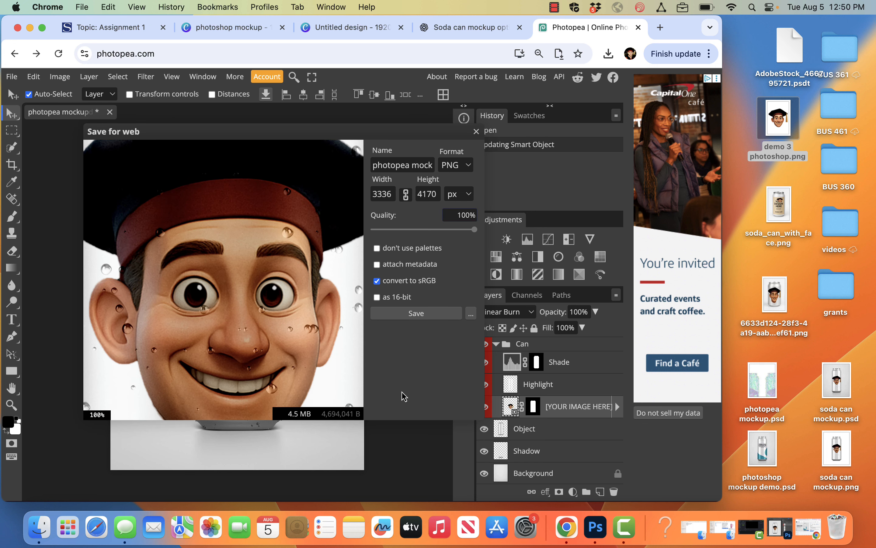
pyautogui.click(476, 131)
# - Make a merged copy of the Can group above it, leaving only that copy shown with the Object, Shadow and Background layers hidden
pyautogui.click(485, 475)
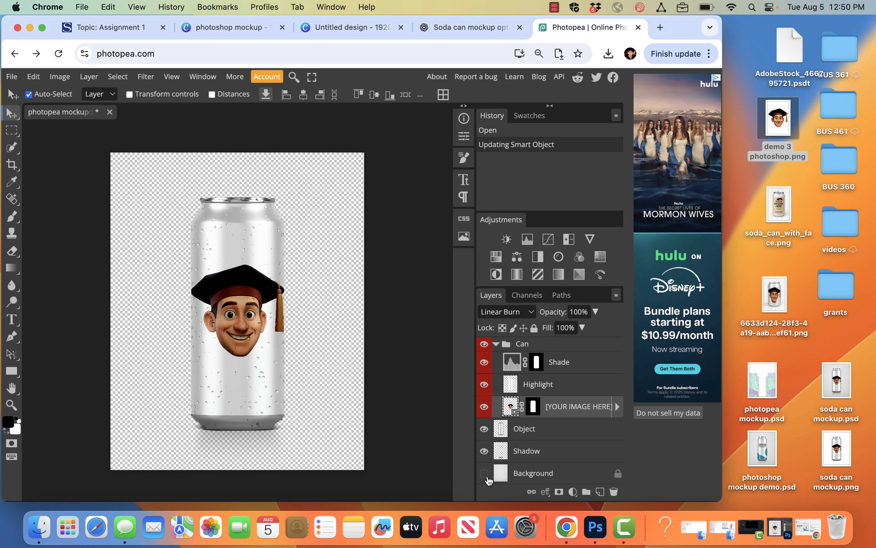
pyautogui.click(484, 451)
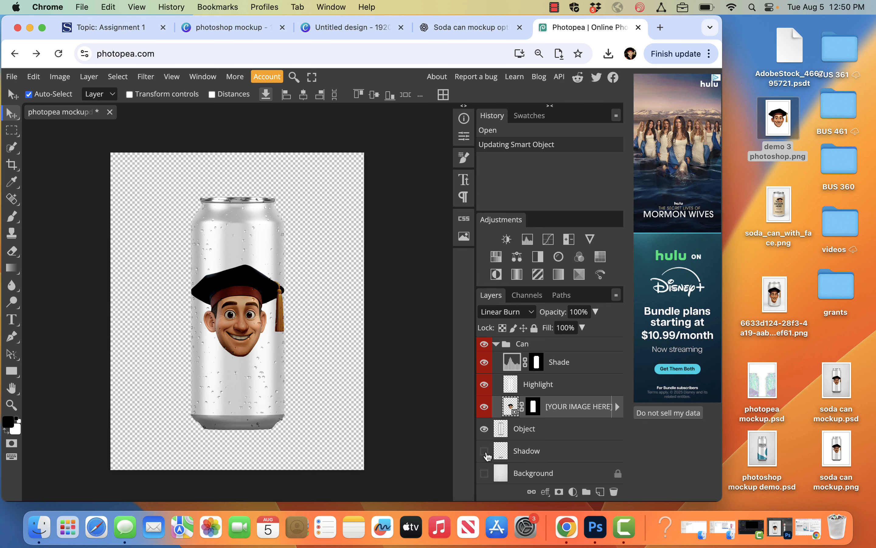
pyautogui.click(522, 347)
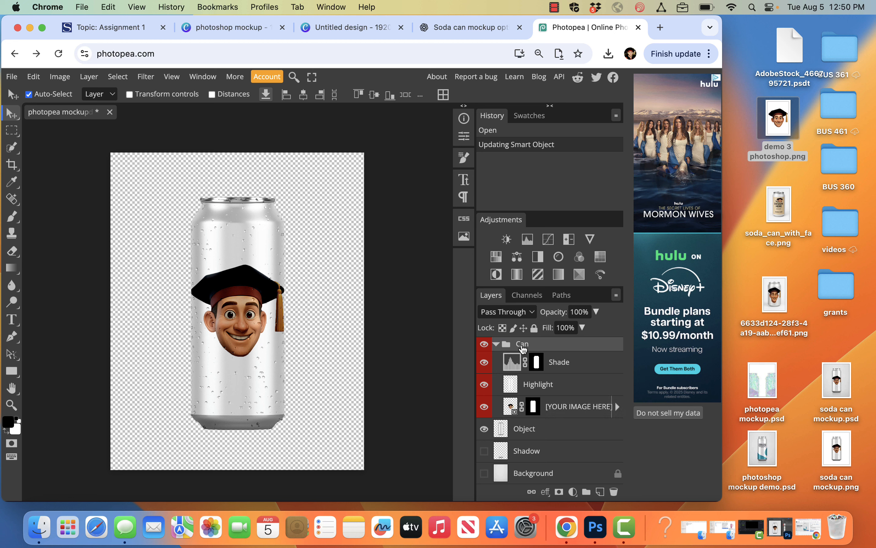
pyautogui.press('super+alt+e')
pyautogui.click(484, 366)
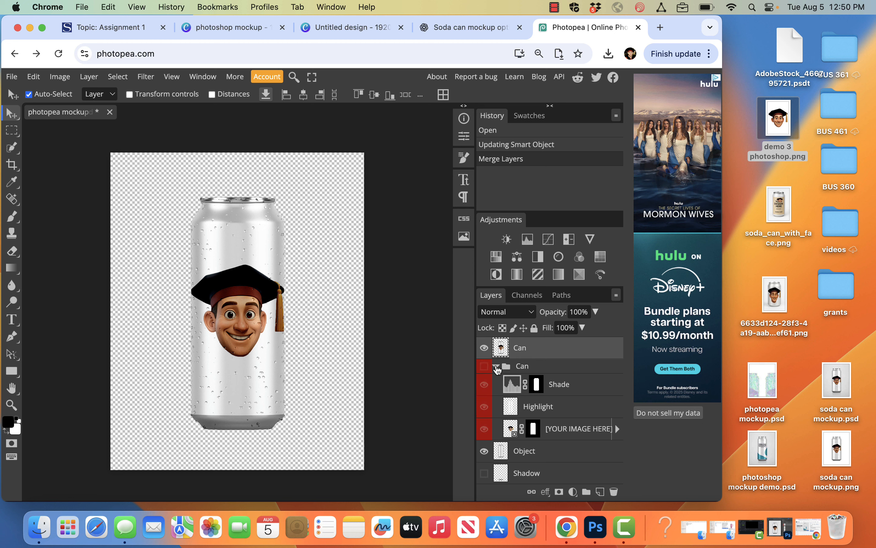
pyautogui.click(496, 366)
pyautogui.click(484, 384)
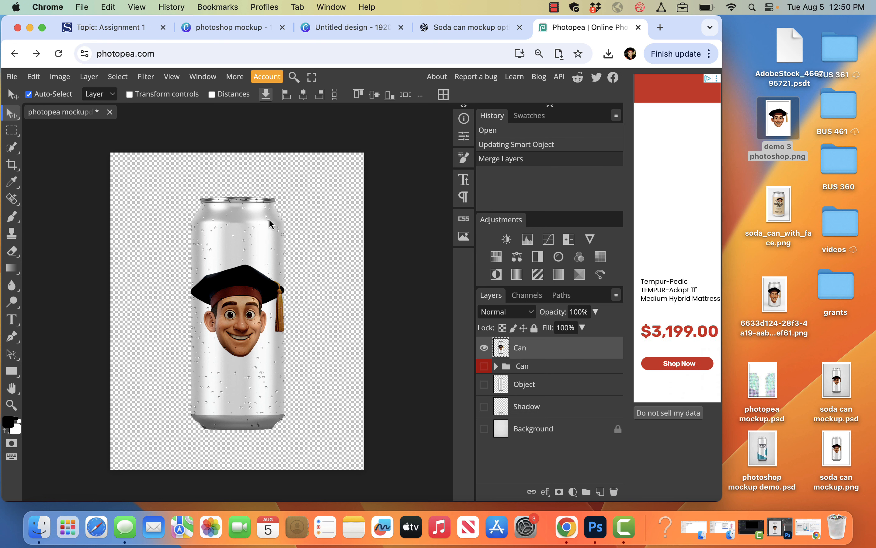
# - Try adjusting the merged Can layer with Free Transform and undo the last change
pyautogui.press('super+t')
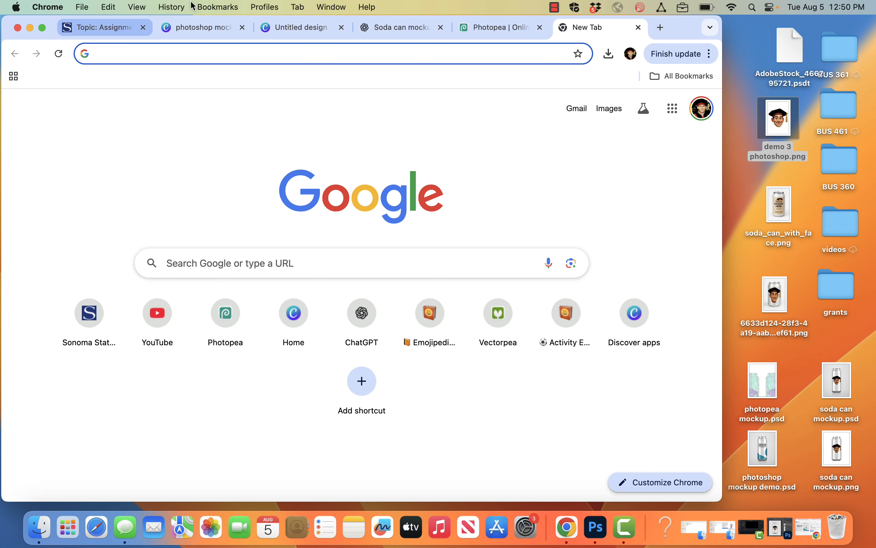
pyautogui.click(507, 36)
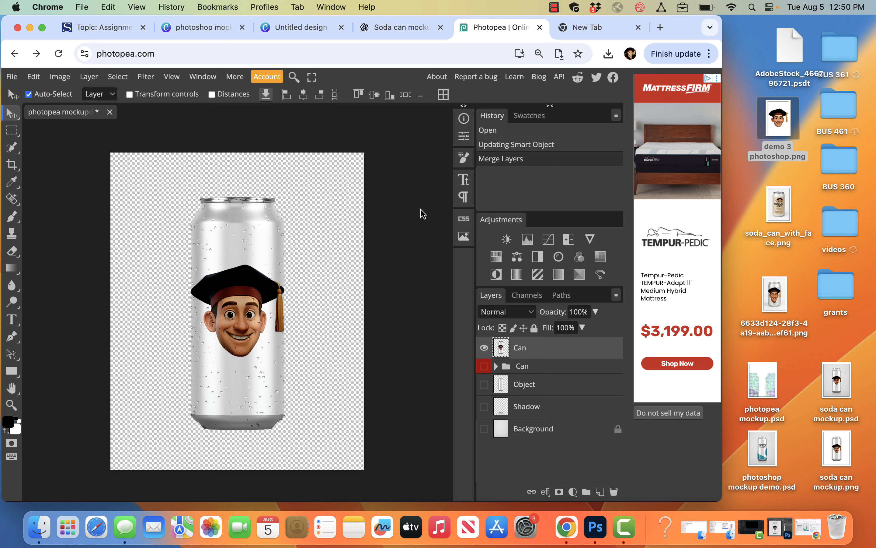
pyautogui.press('super+alt+t')
pyautogui.moveTo(295, 187); pyautogui.dragTo(271, 184)
pyautogui.press('super+z')
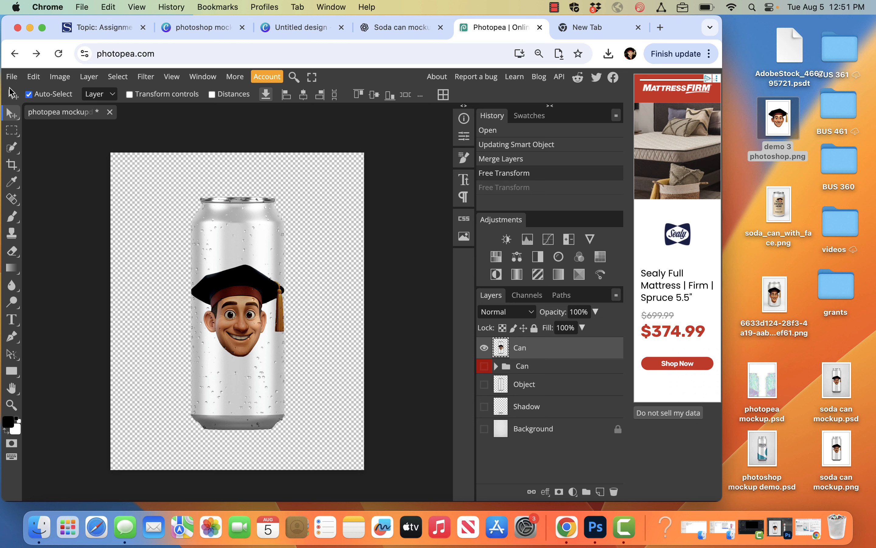
# - Export the isolated can as a PNG at 100% quality
pyautogui.click(11, 77)
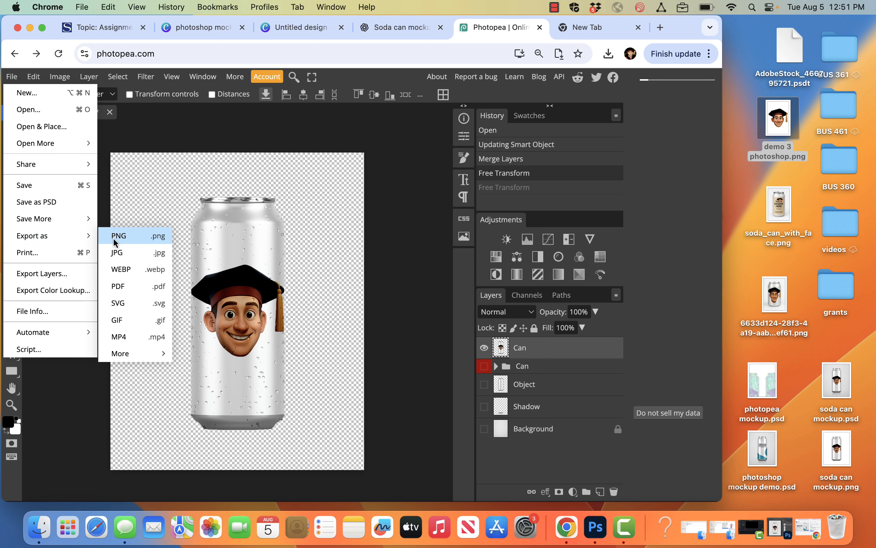
pyautogui.click(114, 241)
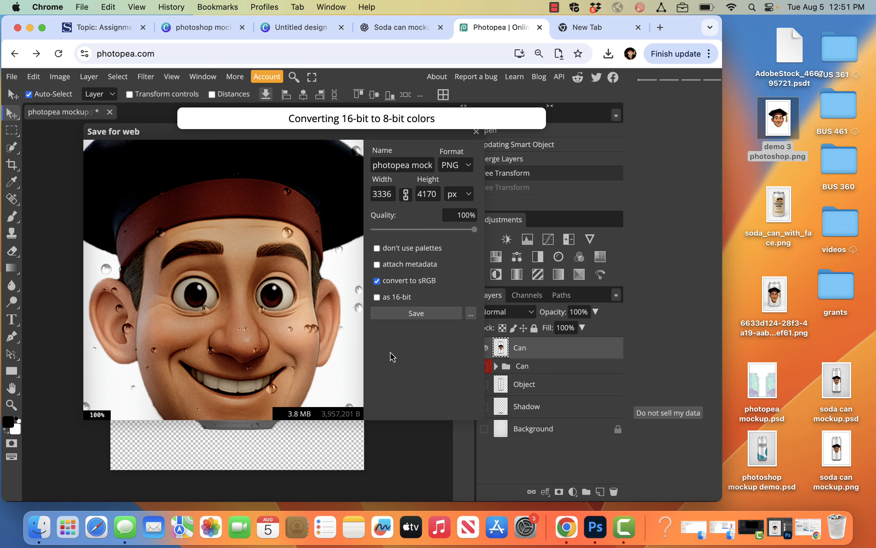
pyautogui.click(445, 314)
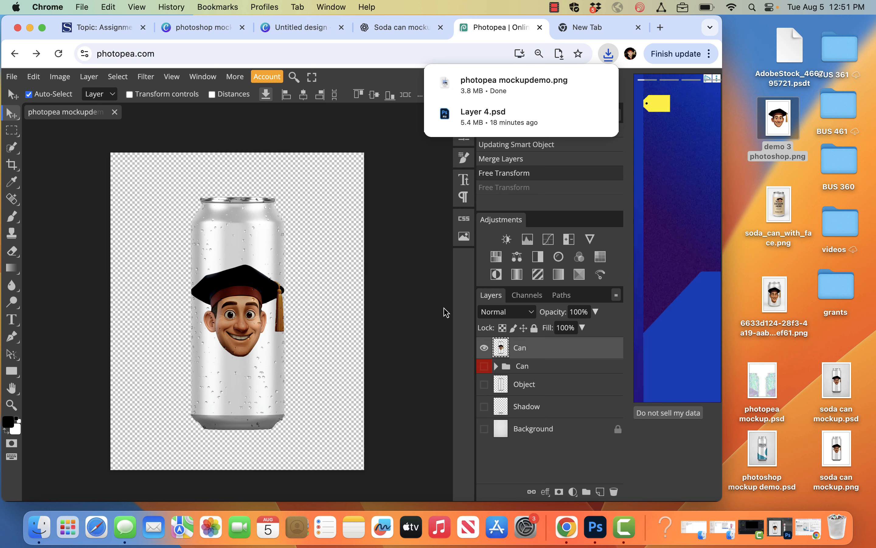
# - Put the downloaded photopea mockupdemo.png on the desktop, check it in Preview and close it
pyautogui.click(614, 58)
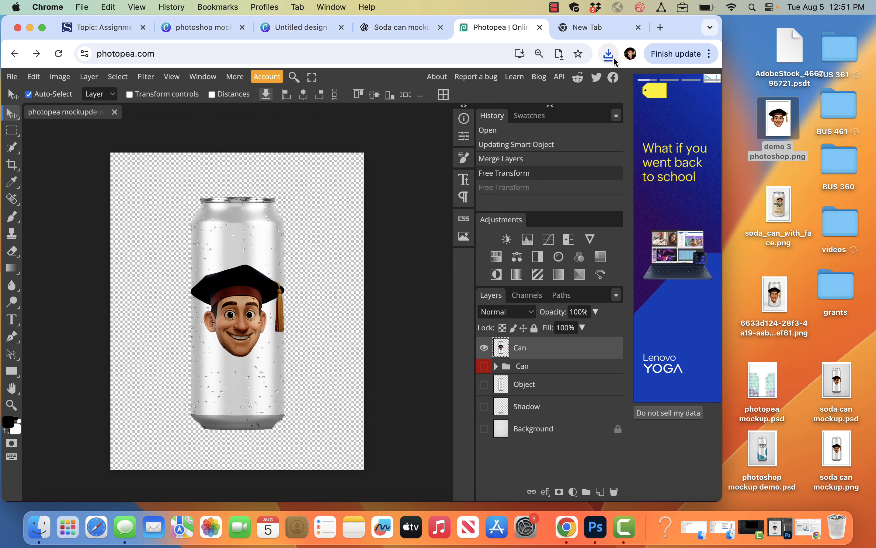
pyautogui.click(610, 58)
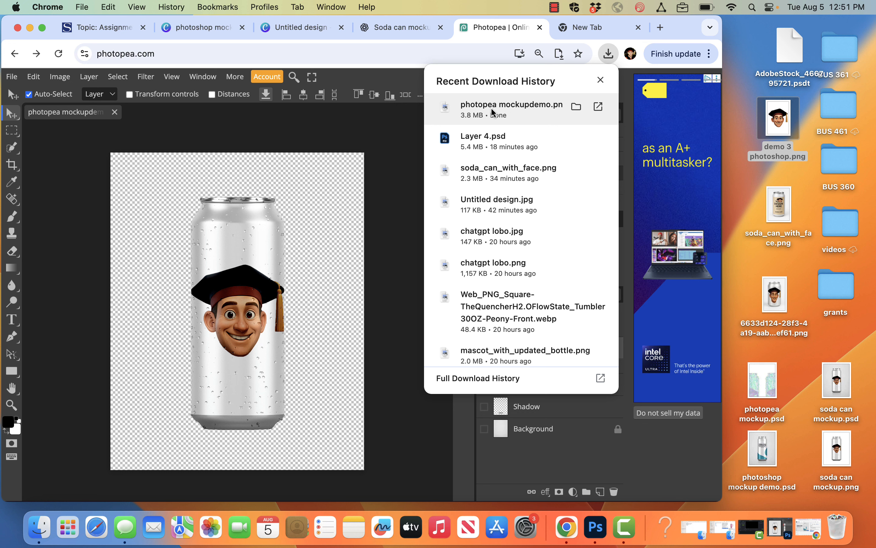
pyautogui.moveTo(493, 112); pyautogui.dragTo(739, 185)
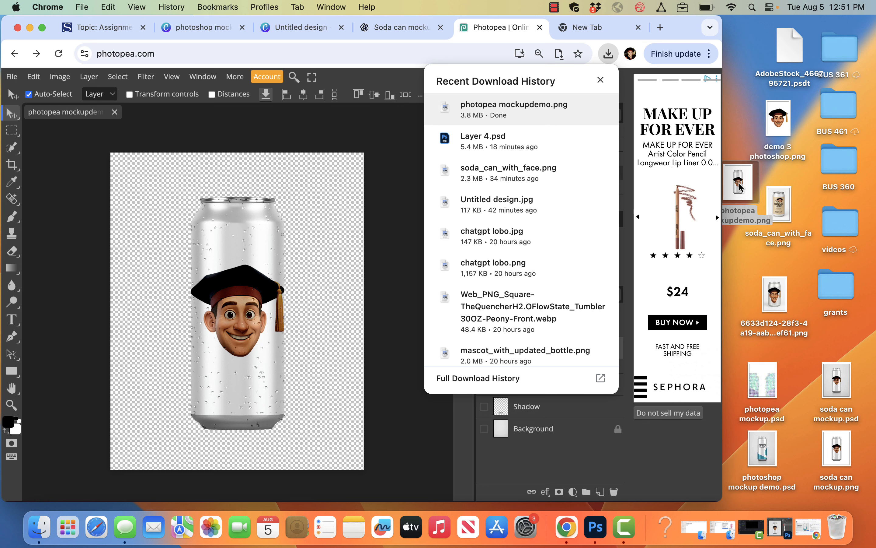
pyautogui.doubleClick(739, 183)
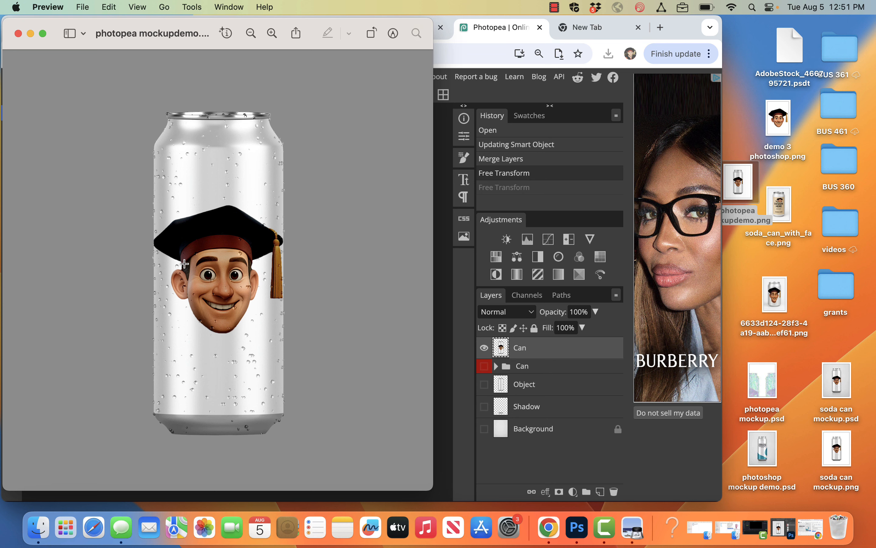
pyautogui.click(17, 33)
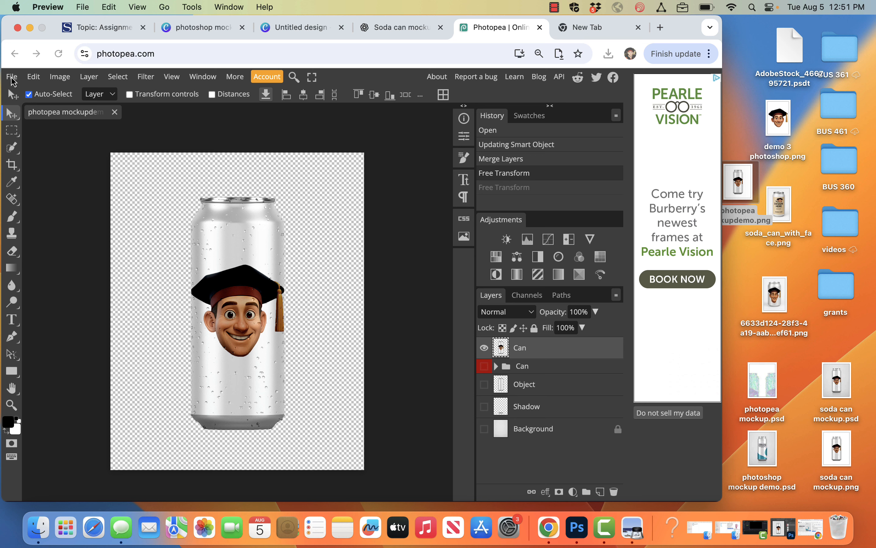
# - Save the can mockup document as a PSD in Photopea
pyautogui.click(12, 78)
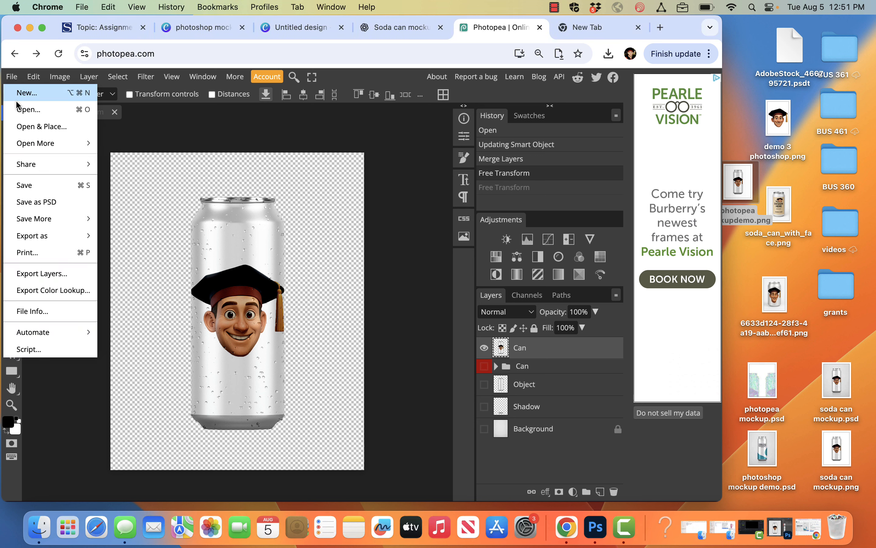
pyautogui.click(36, 194)
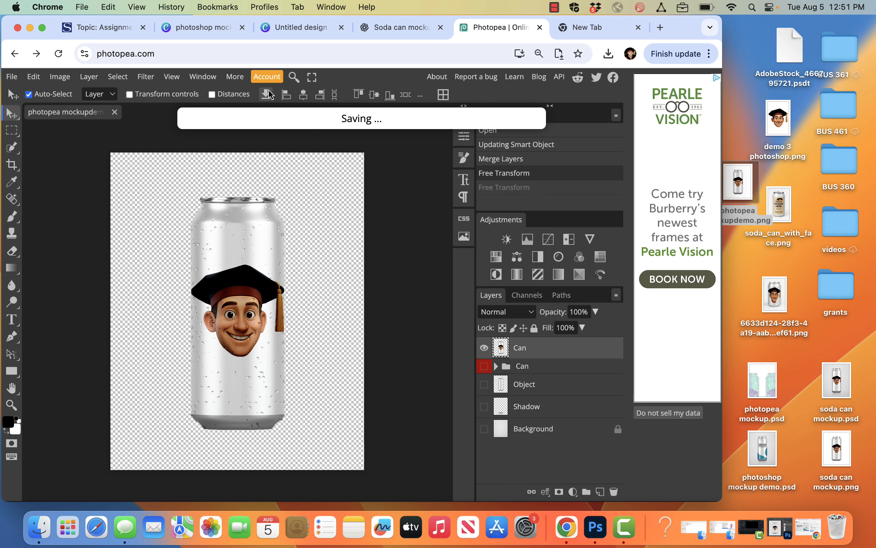
# - Close the empty New Tab in Chrome and return to the Photopea document
pyautogui.click(300, 36)
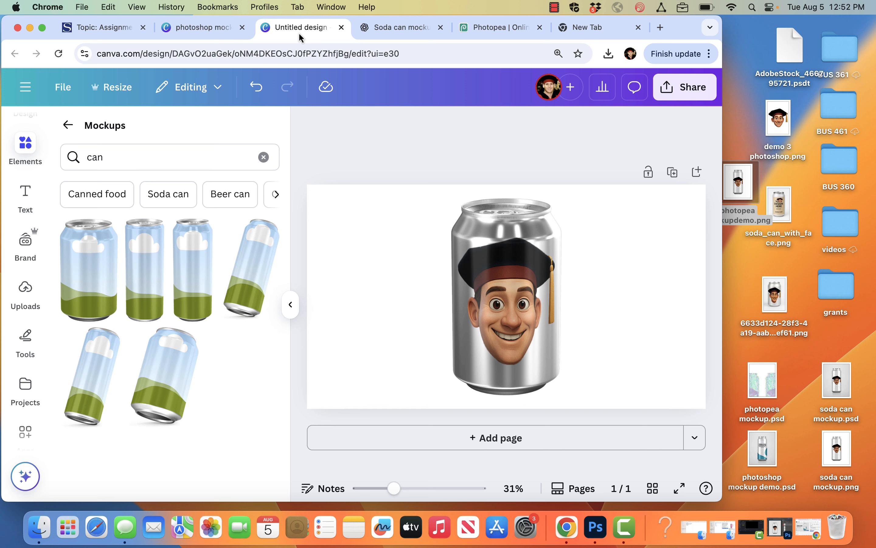
pyautogui.click(577, 27)
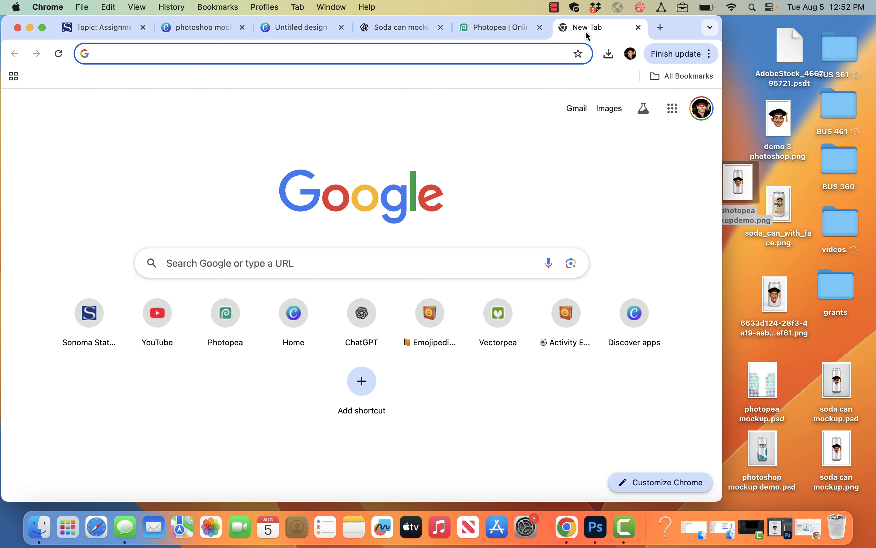
pyautogui.click(638, 27)
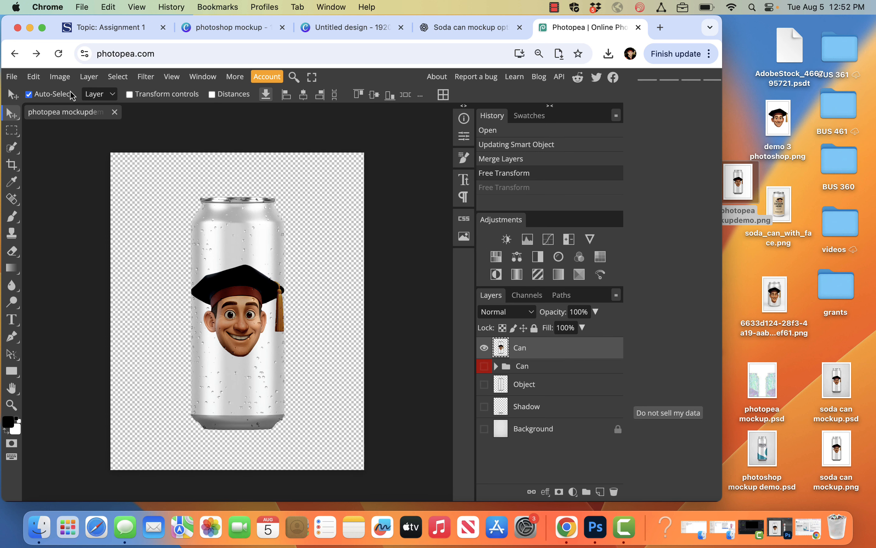
# - Reload Photopea and upload photoshop mockup demo.psd from the desktop to the 2025 Fall 361 folder in PeaDrive
pyautogui.click(128, 55)
pyautogui.press('Return')
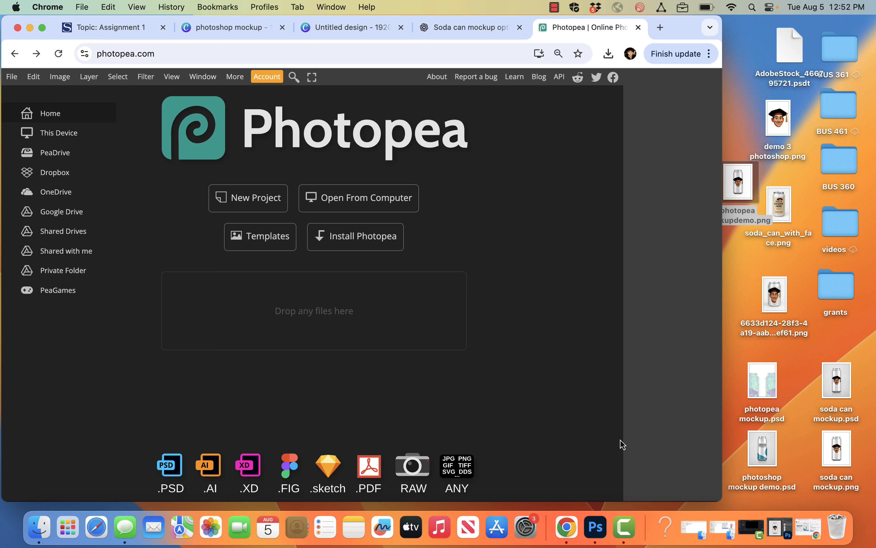
pyautogui.click(60, 151)
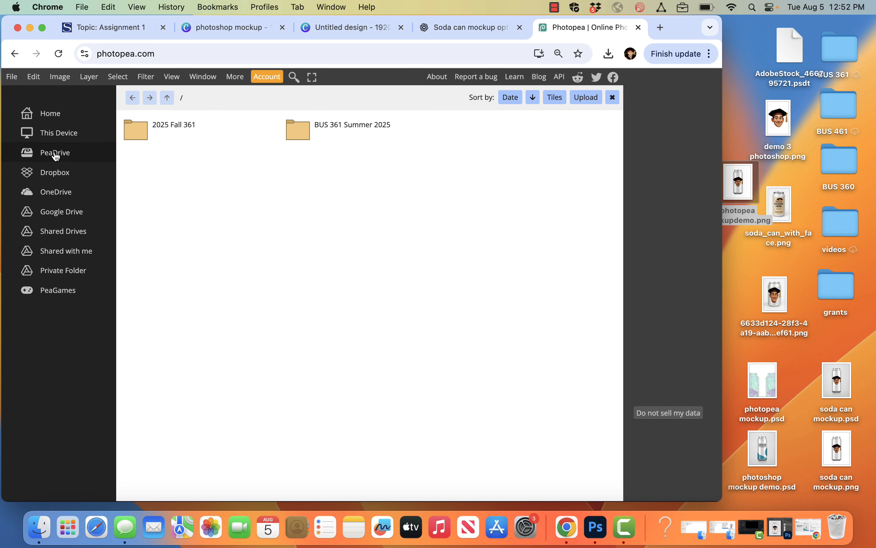
pyautogui.click(153, 142)
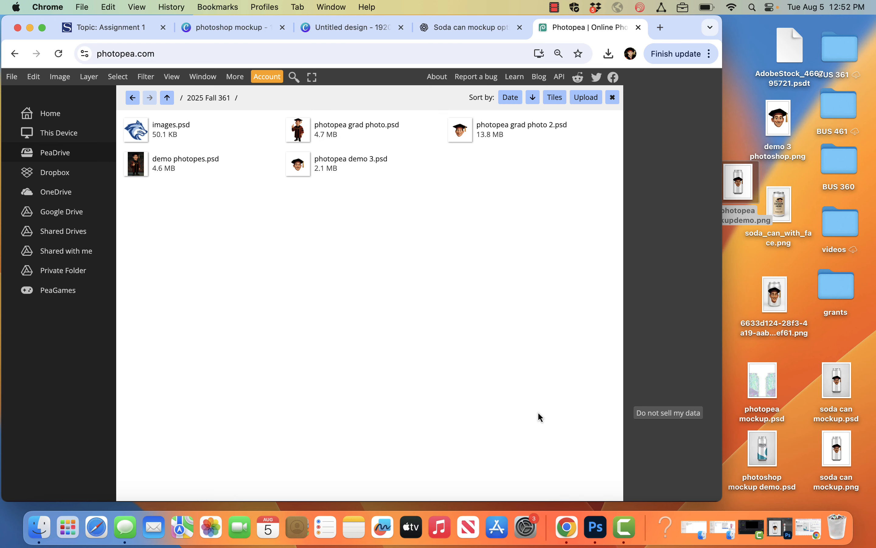
pyautogui.moveTo(762, 450); pyautogui.dragTo(489, 280)
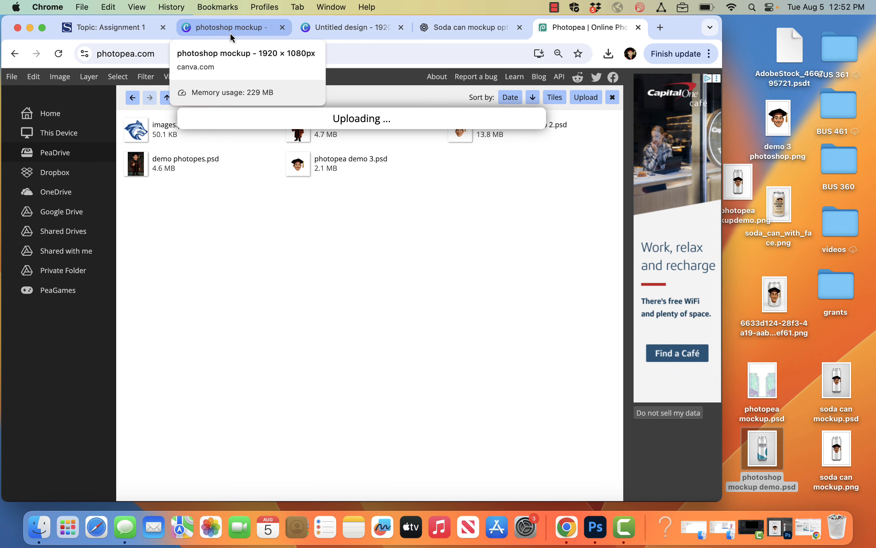
# - Switch to the untitled Canva design and set the existing can mockup's transparency to 0
pyautogui.click(351, 26)
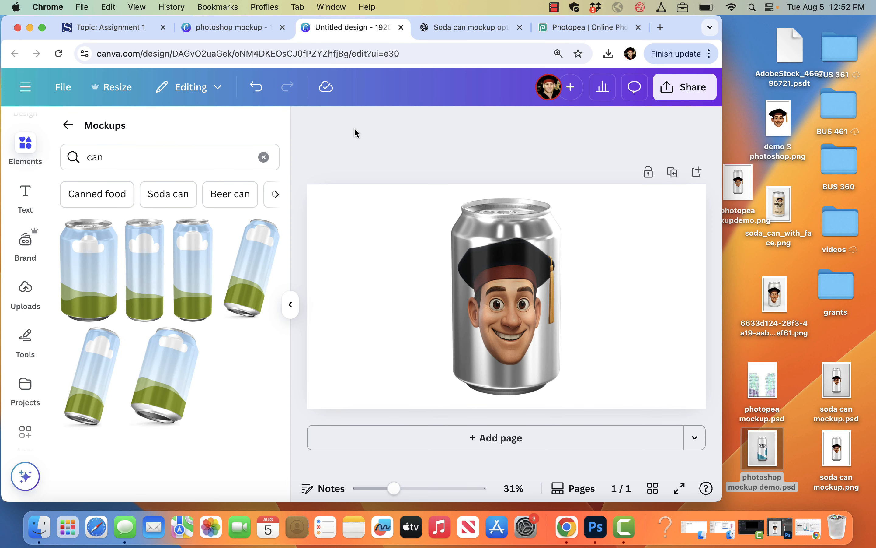
pyautogui.click(506, 290)
pyautogui.click(468, 125)
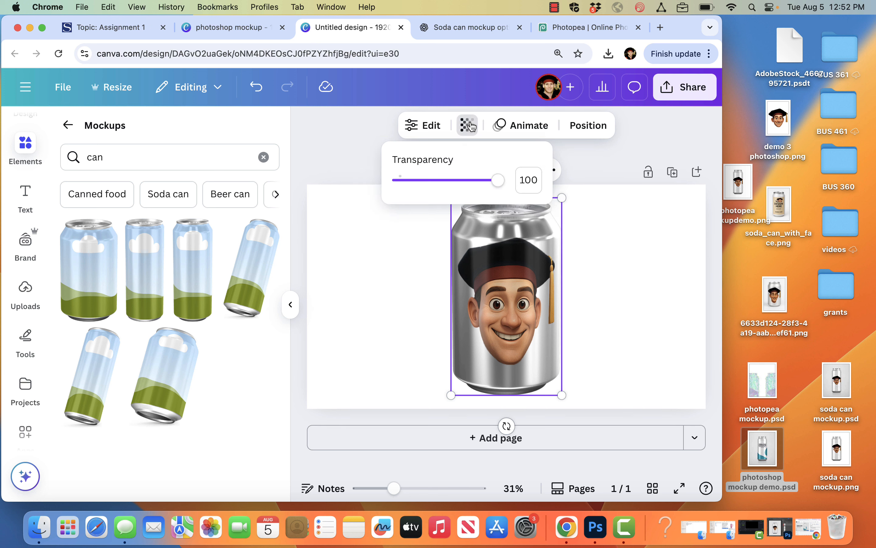
pyautogui.moveTo(498, 180); pyautogui.dragTo(318, 192)
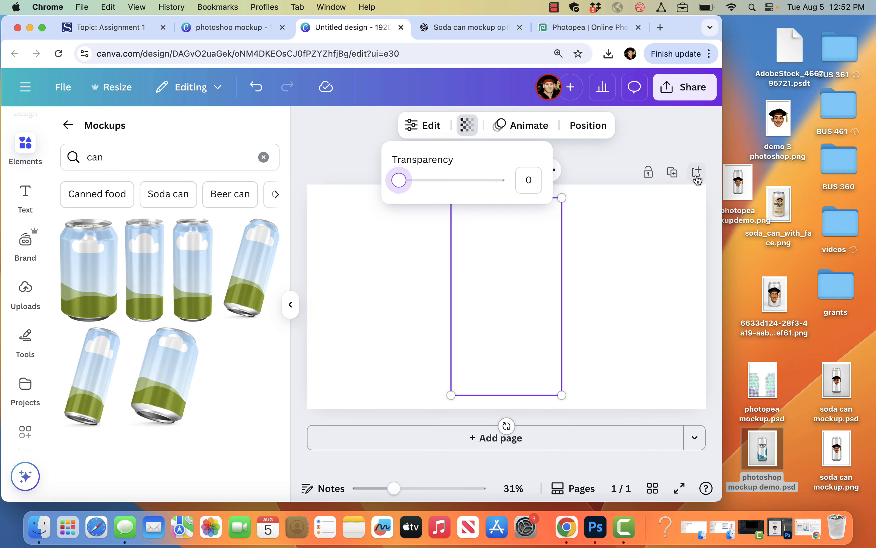
# - Add photopea mockupdemo.png from the desktop to the page, enlarge it to the page height and place it in the right half
pyautogui.moveTo(737, 180); pyautogui.dragTo(612, 280)
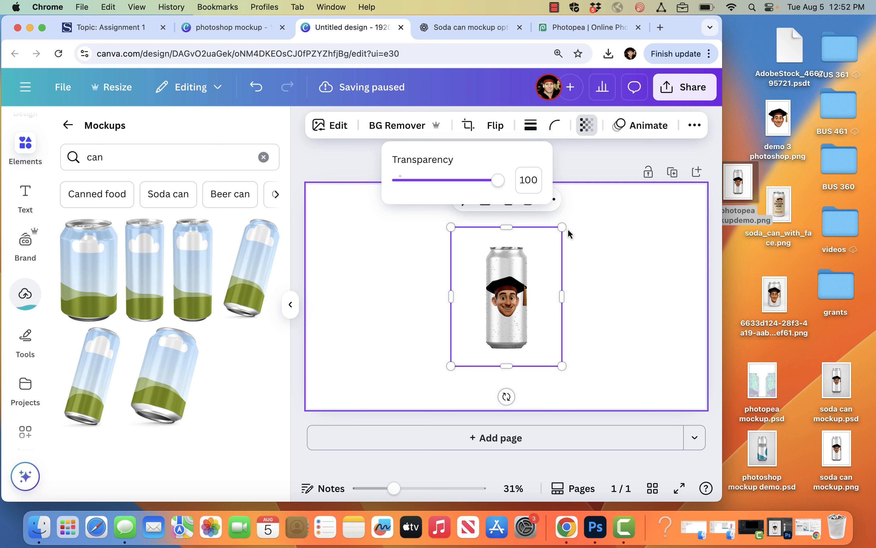
pyautogui.moveTo(562, 228); pyautogui.dragTo(612, 164)
pyautogui.moveTo(542, 259); pyautogui.dragTo(612, 259)
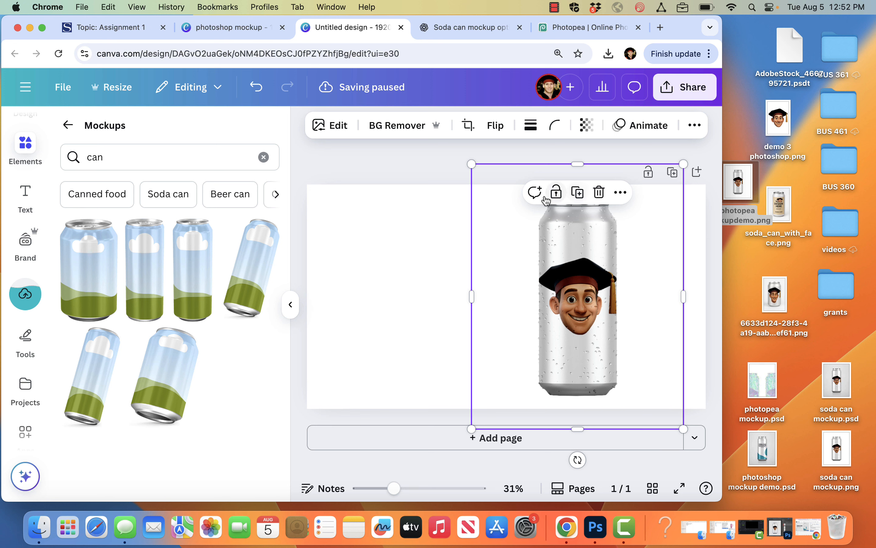
# - Apply the Outline shadow effect to the can image and set the outline color to white
pyautogui.click(331, 128)
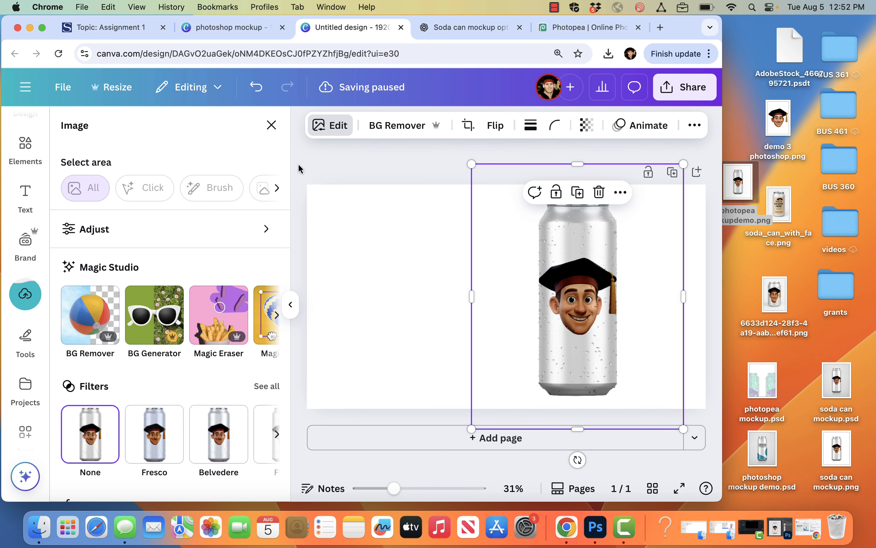
pyautogui.scroll(-4, 98, 424)
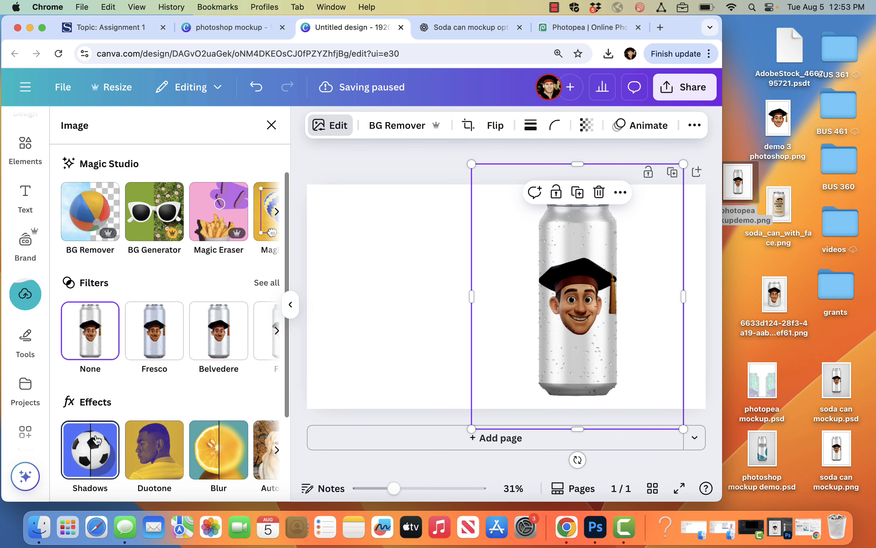
pyautogui.click(97, 423)
pyautogui.click(240, 274)
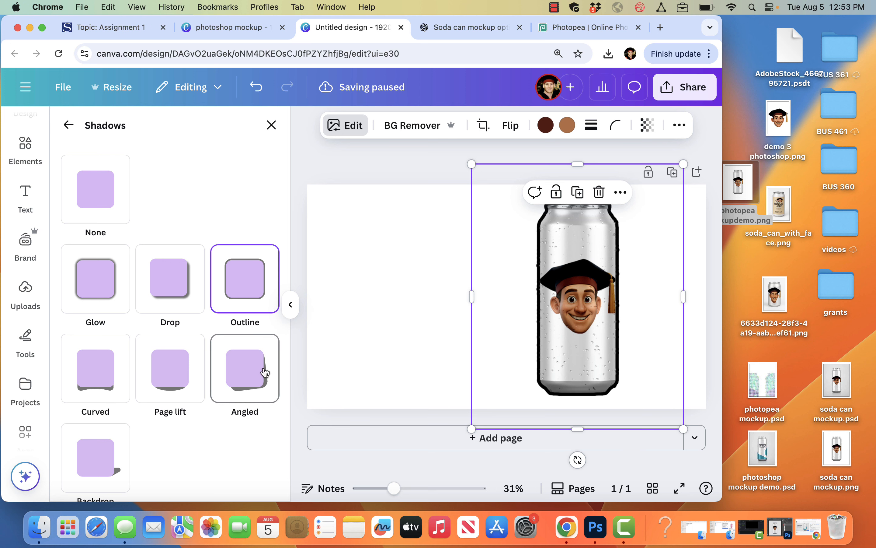
pyautogui.scroll(-5, 254, 391)
pyautogui.click(269, 431)
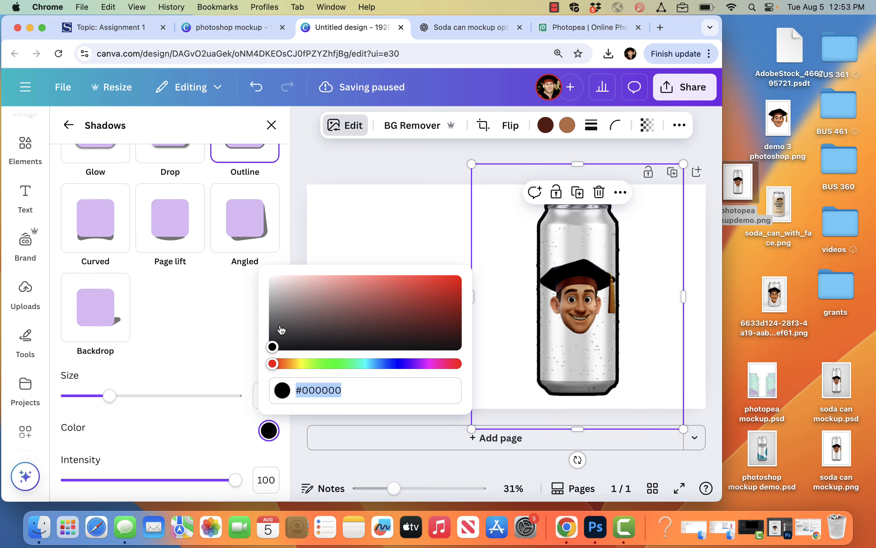
pyautogui.moveTo(284, 310); pyautogui.dragTo(245, 249)
pyautogui.click(409, 219)
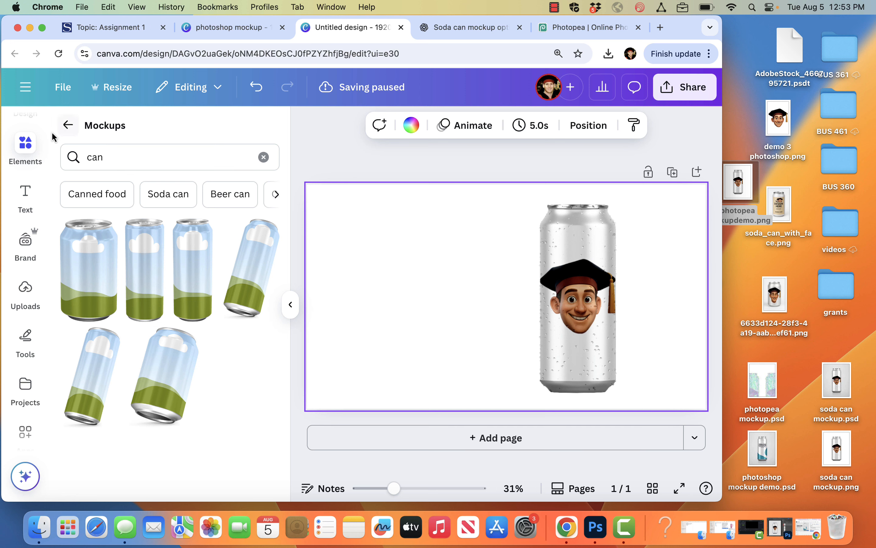
# - Set the recently used light gray gradient image as the page background behind the can
pyautogui.click(31, 149)
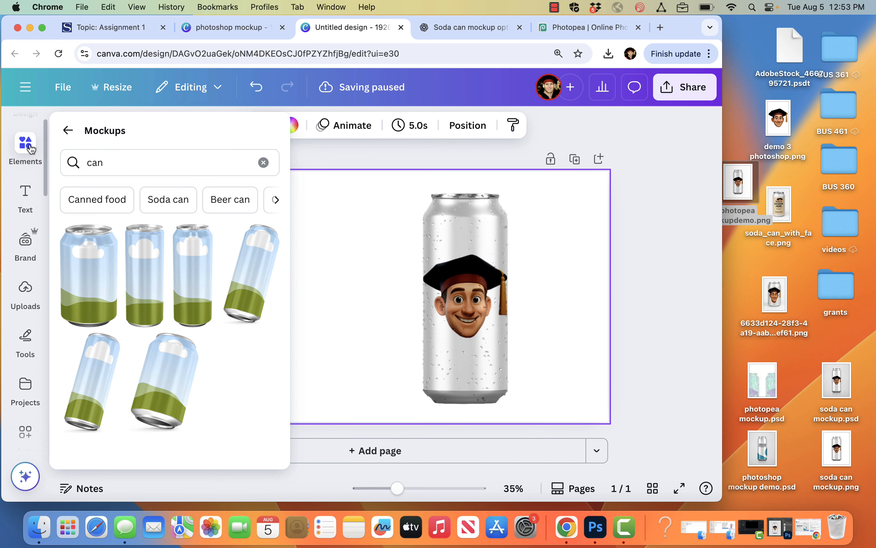
pyautogui.click(68, 127)
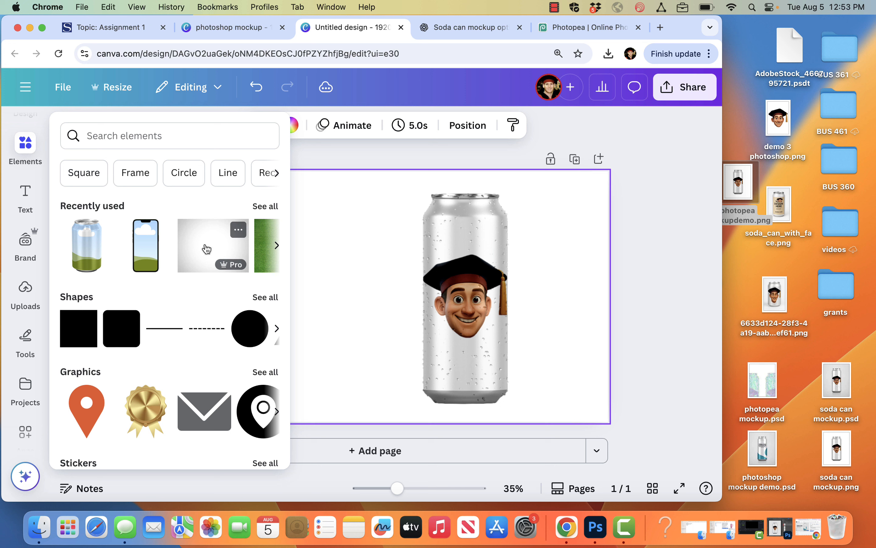
pyautogui.click(208, 250)
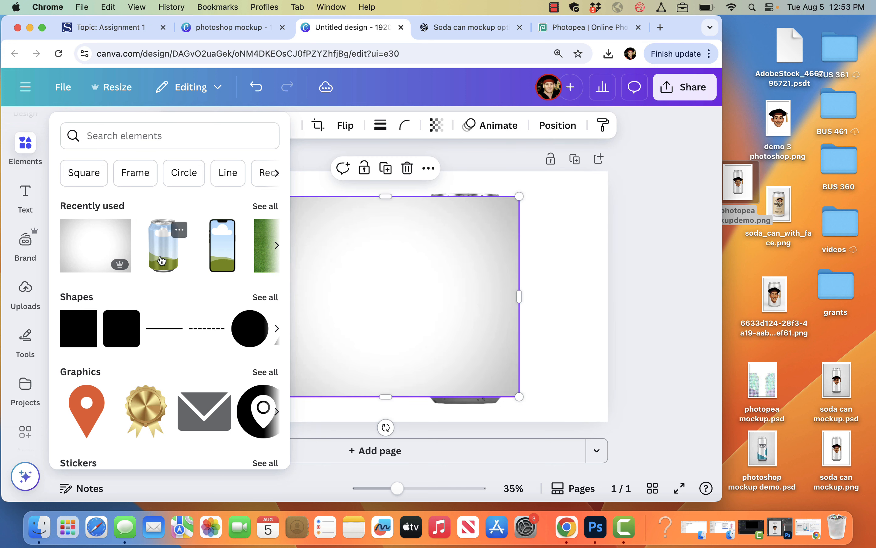
pyautogui.press('super+z')
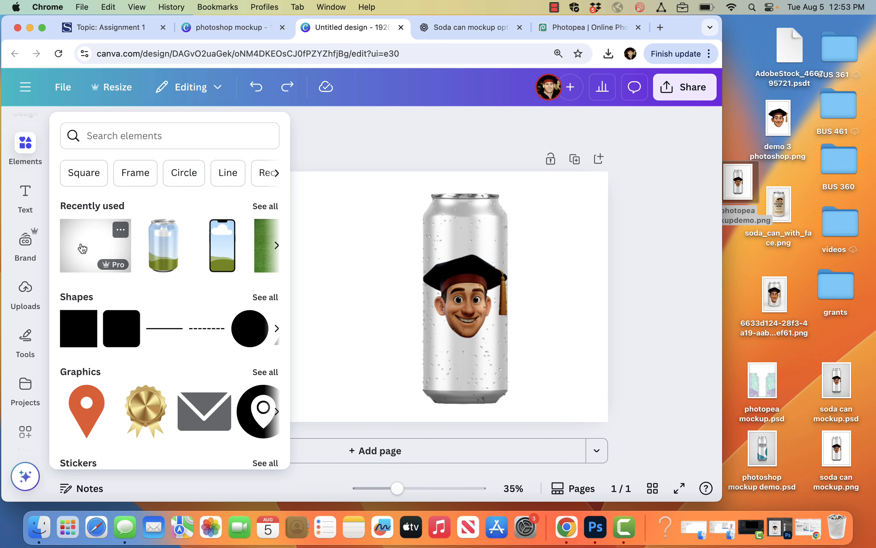
pyautogui.moveTo(82, 248); pyautogui.dragTo(337, 178)
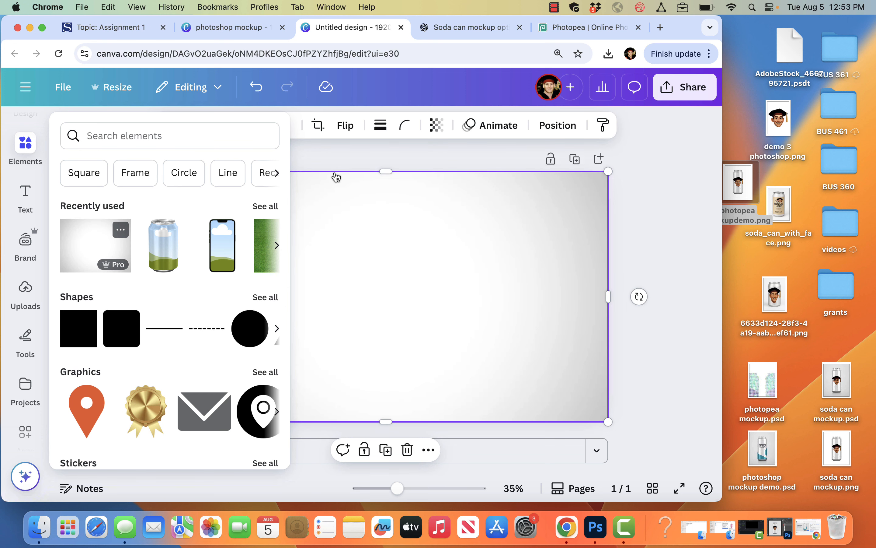
pyautogui.click(336, 178)
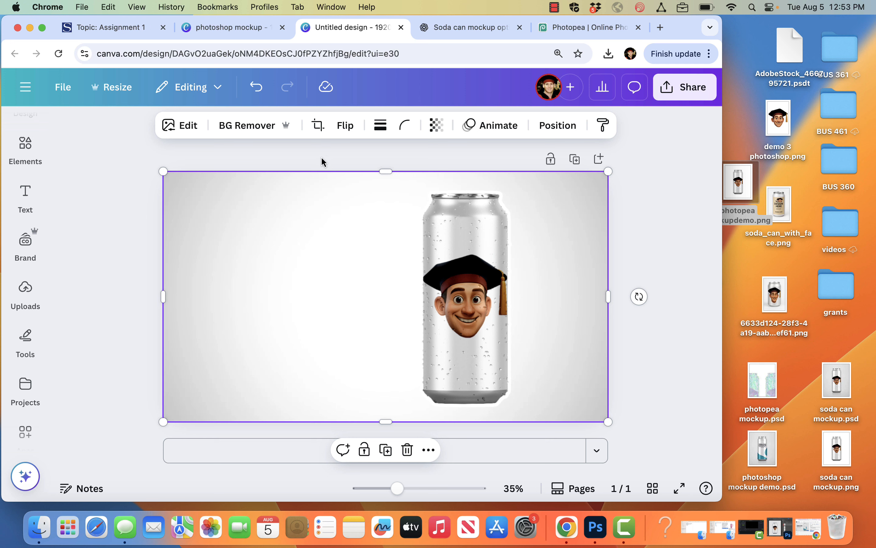
# - Find the Text Studio Maker app among Canva's Text styling apps and open it
pyautogui.click(25, 428)
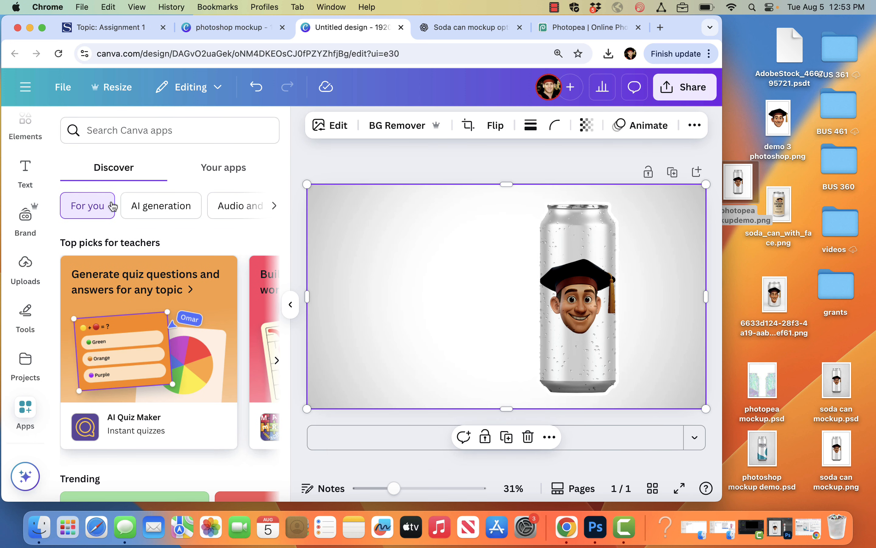
pyautogui.click(274, 205)
pyautogui.click(277, 207)
pyautogui.click(277, 207)
pyautogui.click(277, 207)
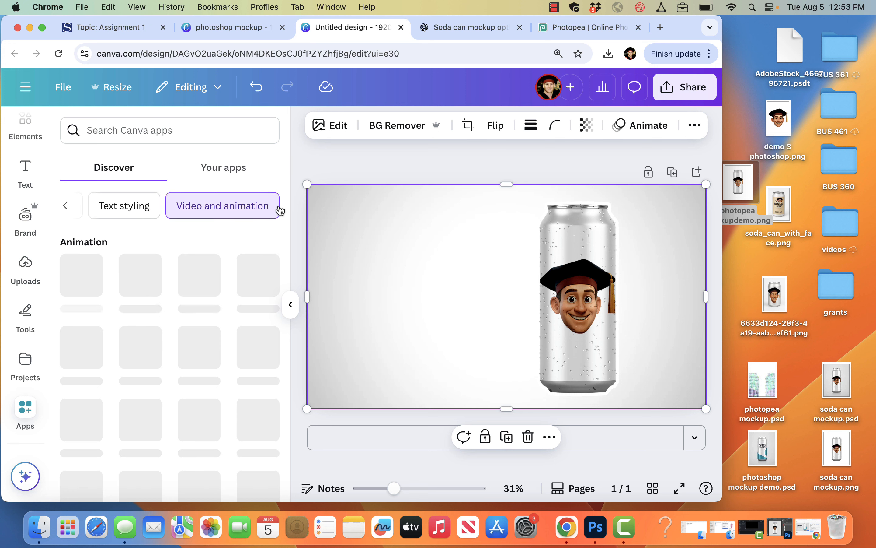
pyautogui.click(127, 210)
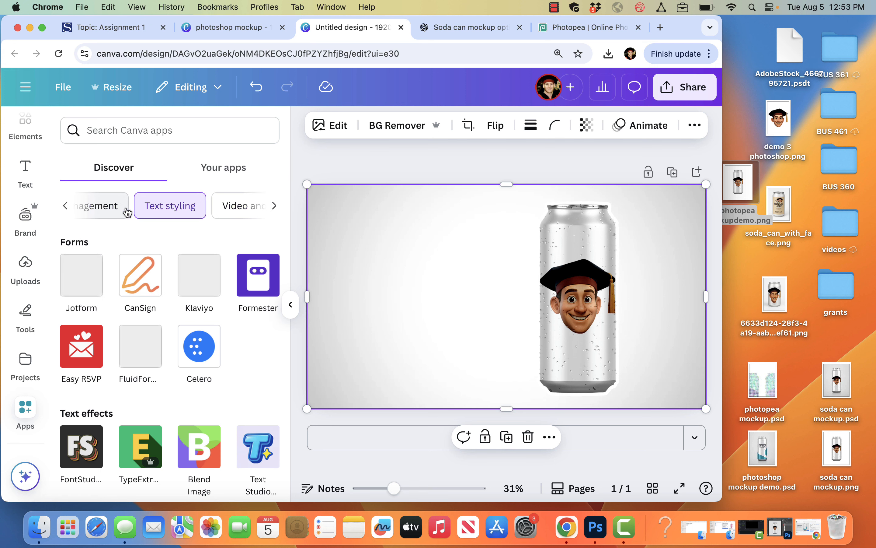
pyautogui.click(248, 455)
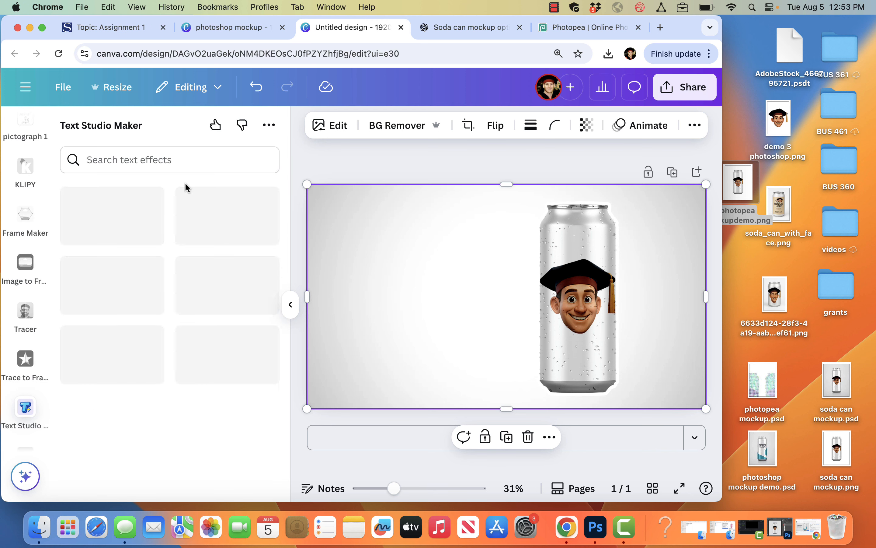
# - Search the text effects for "blue" and choose the Clean 3D effect
pyautogui.click(171, 165)
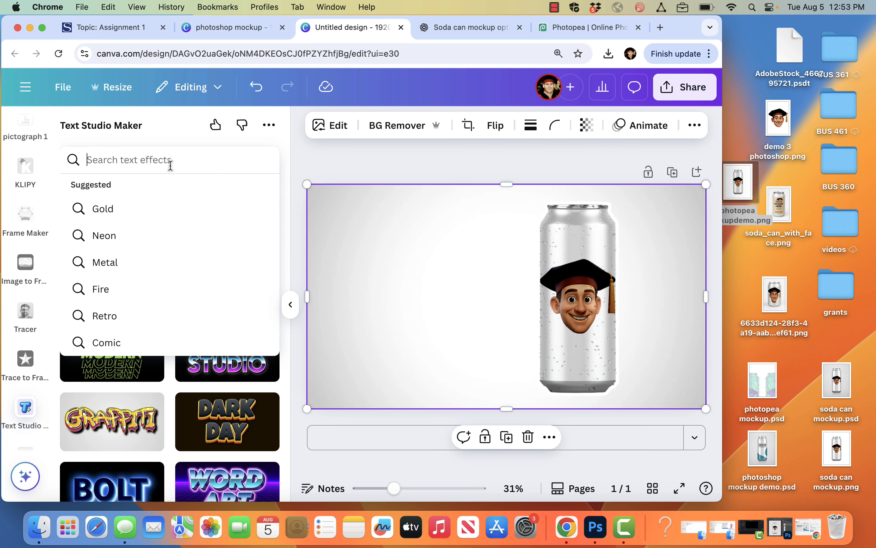
pyautogui.write('blue')
pyautogui.press('Return')
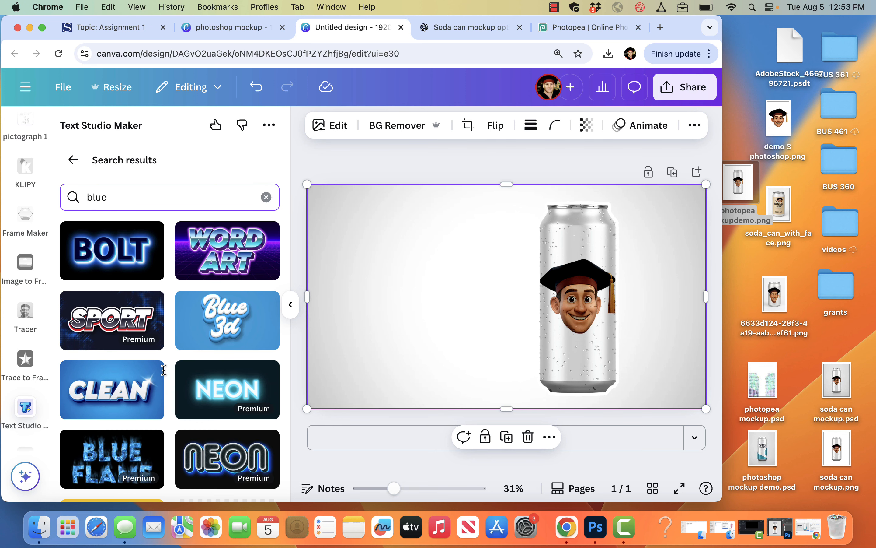
pyautogui.click(128, 387)
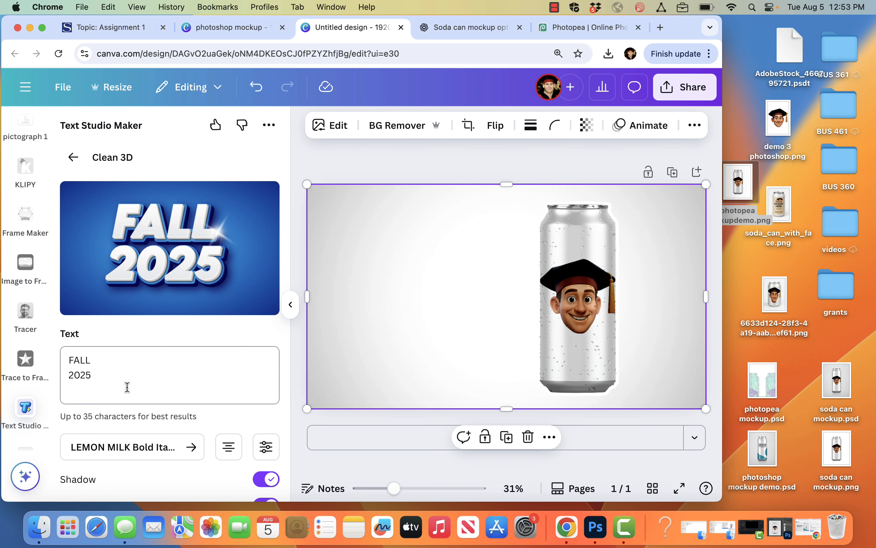
# - Search the fonts for "college" and set the FALL 2025 text to the CollegiateBlackFLF font
pyautogui.click(135, 445)
pyautogui.click(118, 195)
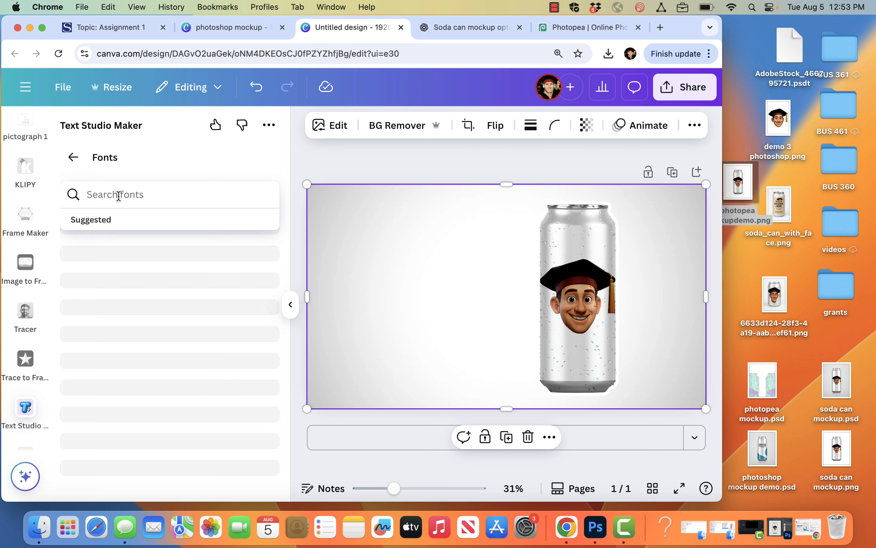
pyautogui.write('colle')
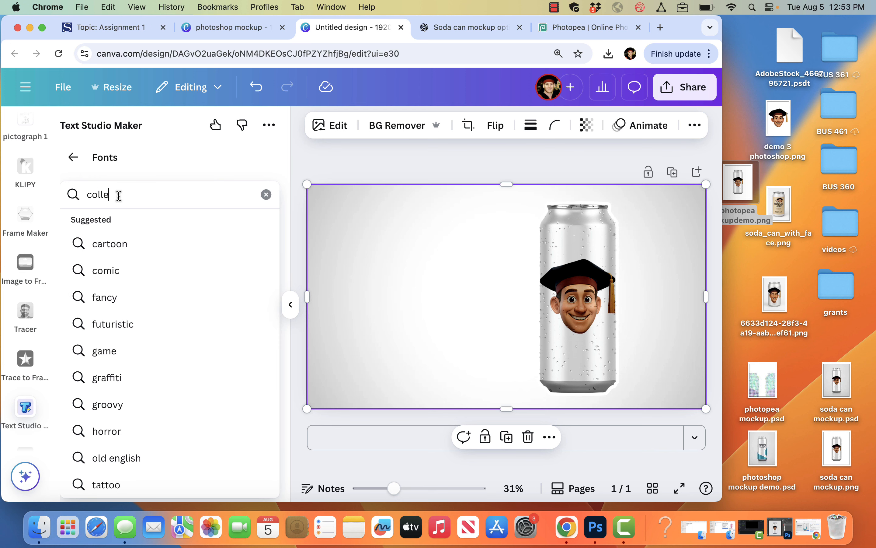
pyautogui.write('ge')
pyautogui.press('Return')
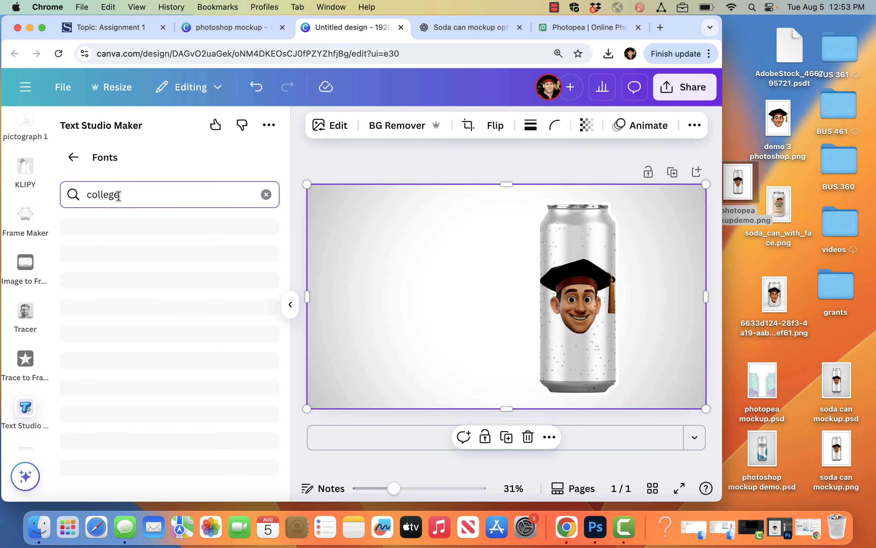
pyautogui.scroll(-5, 88, 405)
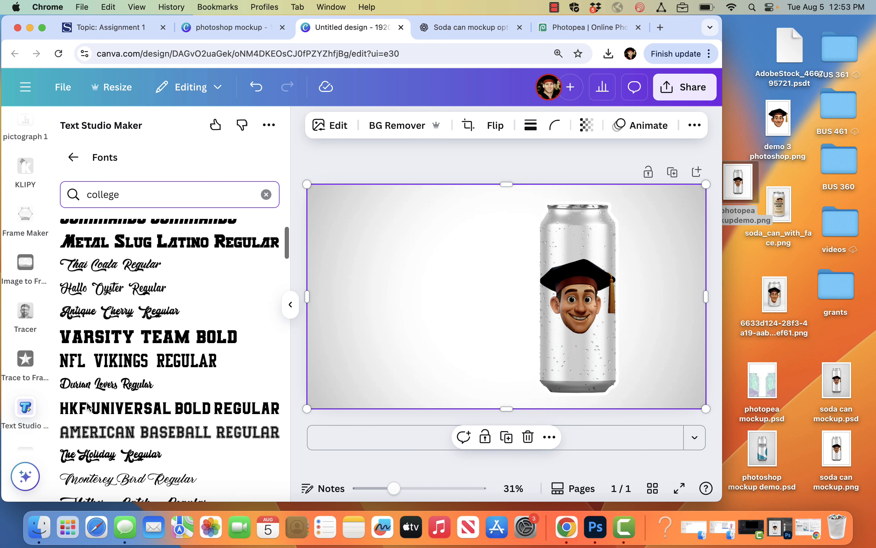
pyautogui.click(89, 415)
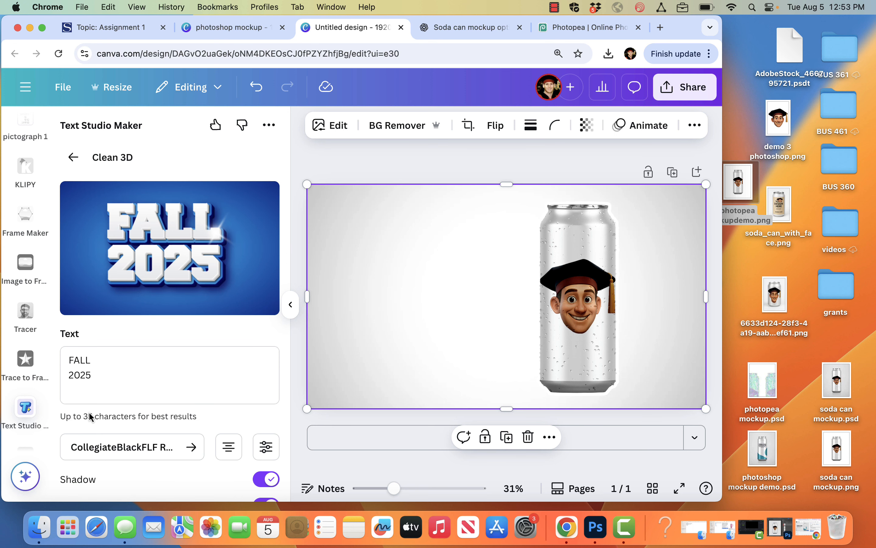
# - Turn off the text effect's icon, add the FALL 2025 text to the design, and size and position it beside the can
pyautogui.scroll(-3, 193, 427)
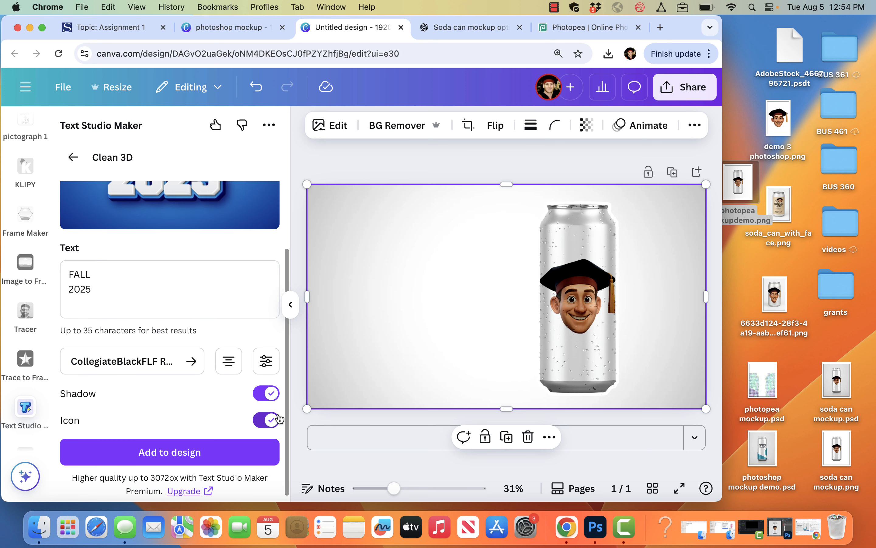
pyautogui.click(262, 420)
pyautogui.click(206, 452)
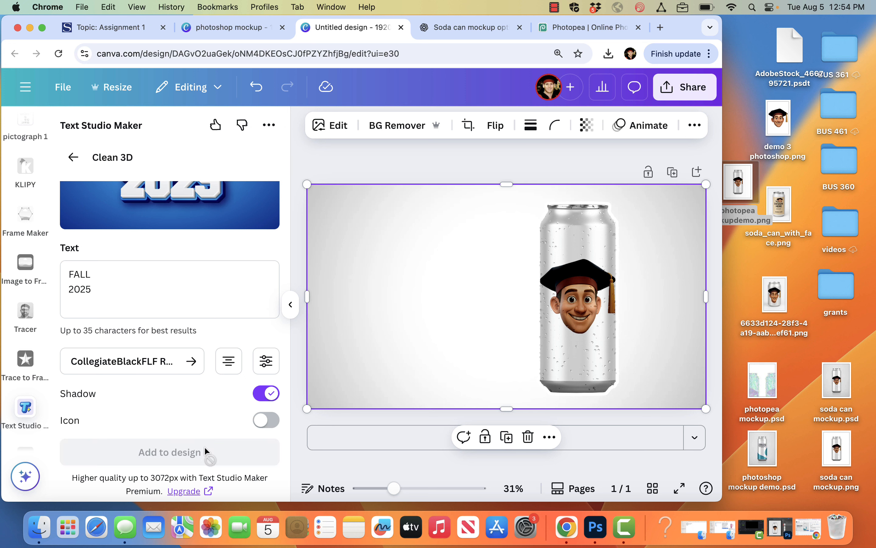
pyautogui.moveTo(469, 288); pyautogui.dragTo(367, 287)
pyautogui.moveTo(483, 235); pyautogui.dragTo(506, 216)
pyautogui.click(525, 159)
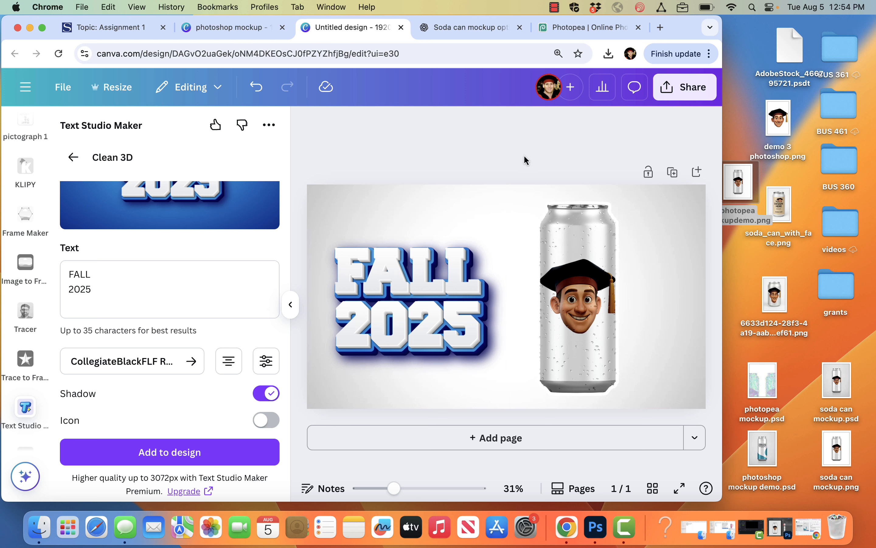
# - Download the design as a JPG at size 1 (1,920 × 1,080 px)
pyautogui.click(670, 87)
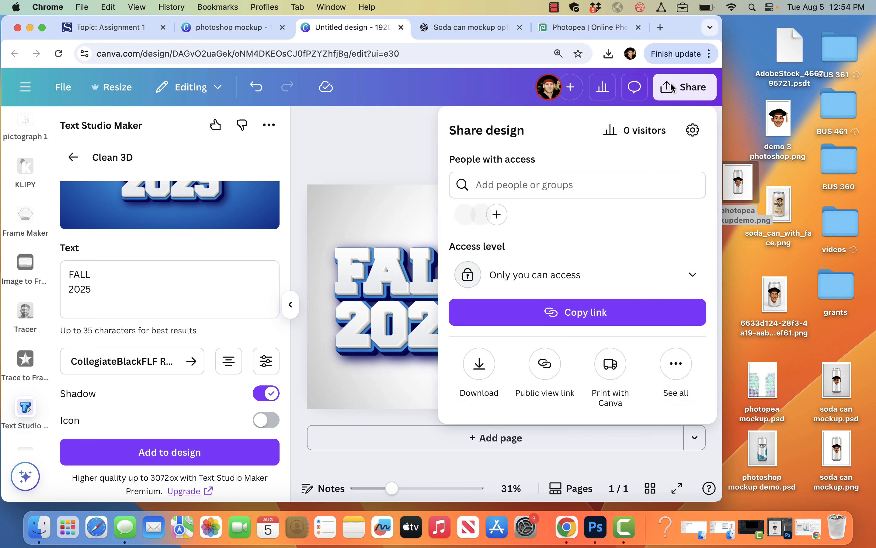
pyautogui.click(479, 364)
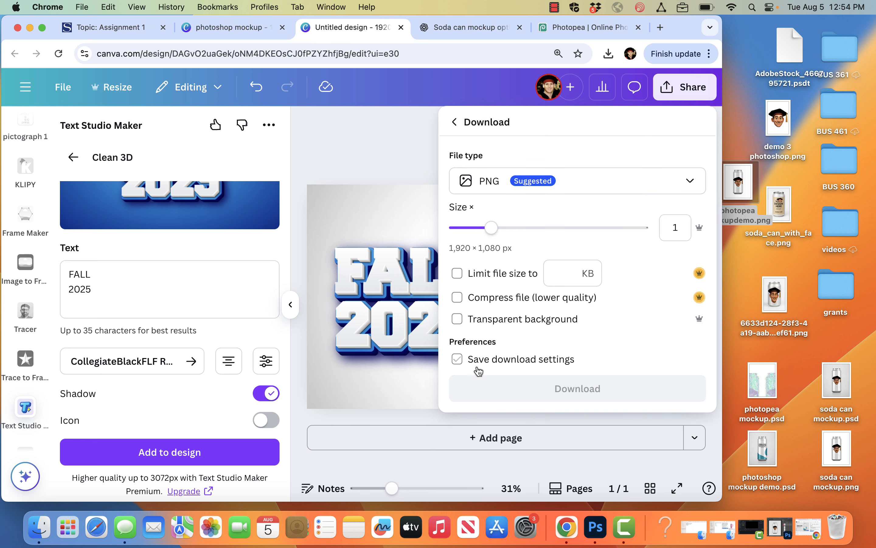
pyautogui.click(497, 192)
pyautogui.click(498, 192)
pyautogui.click(499, 190)
pyautogui.click(499, 228)
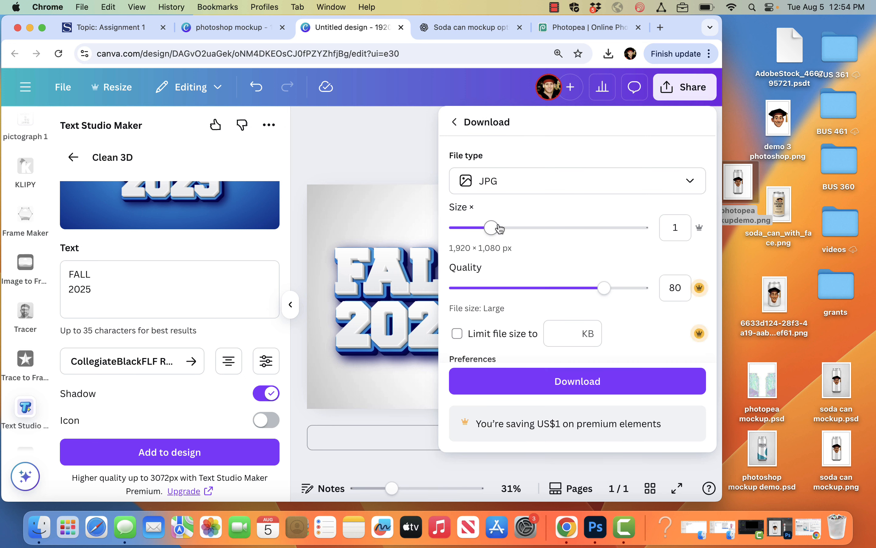
pyautogui.click(566, 384)
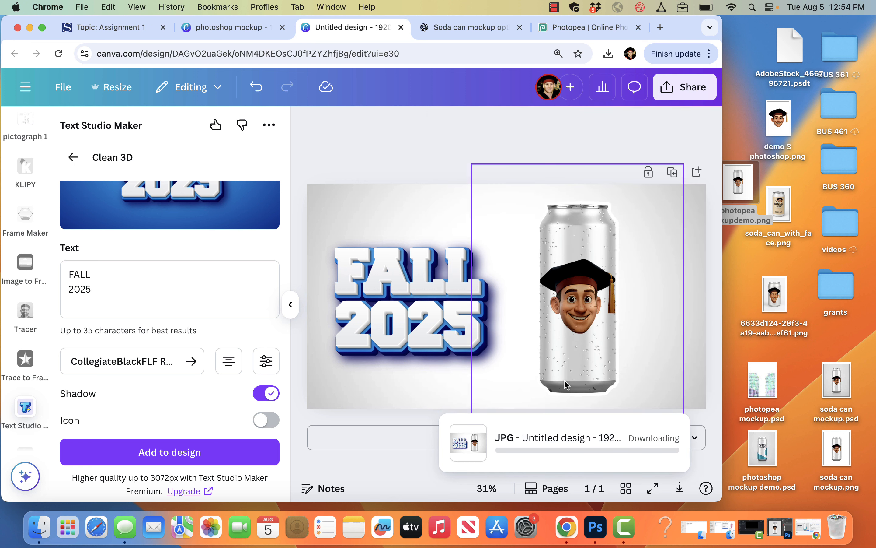